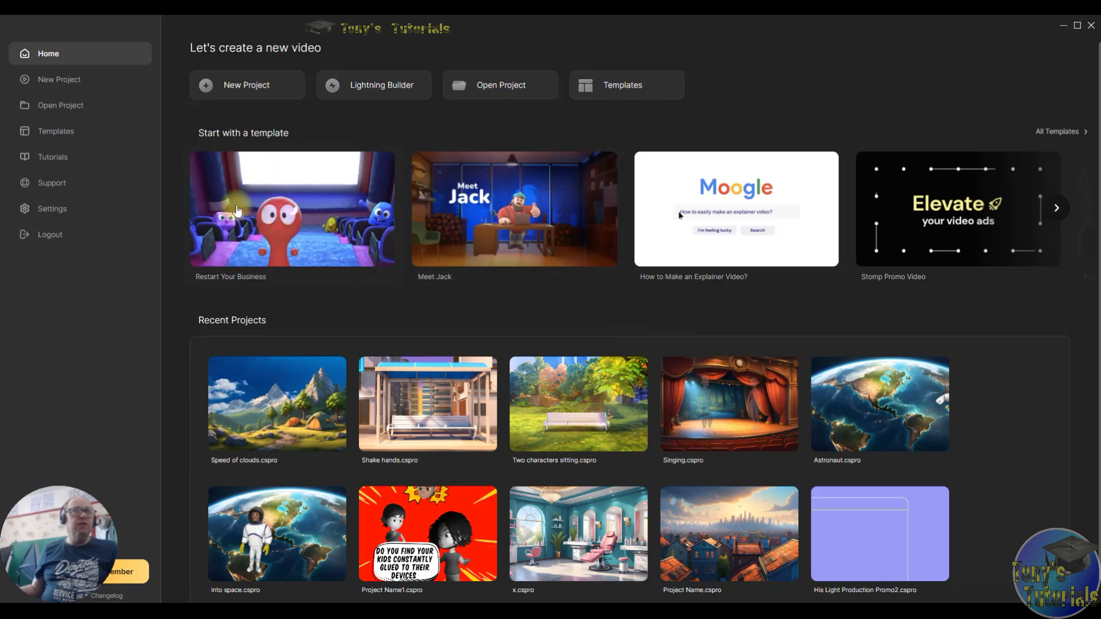
# - Open the Restart Your Business template for editing in landscape format and preview its opening scene
pyautogui.click(291, 208)
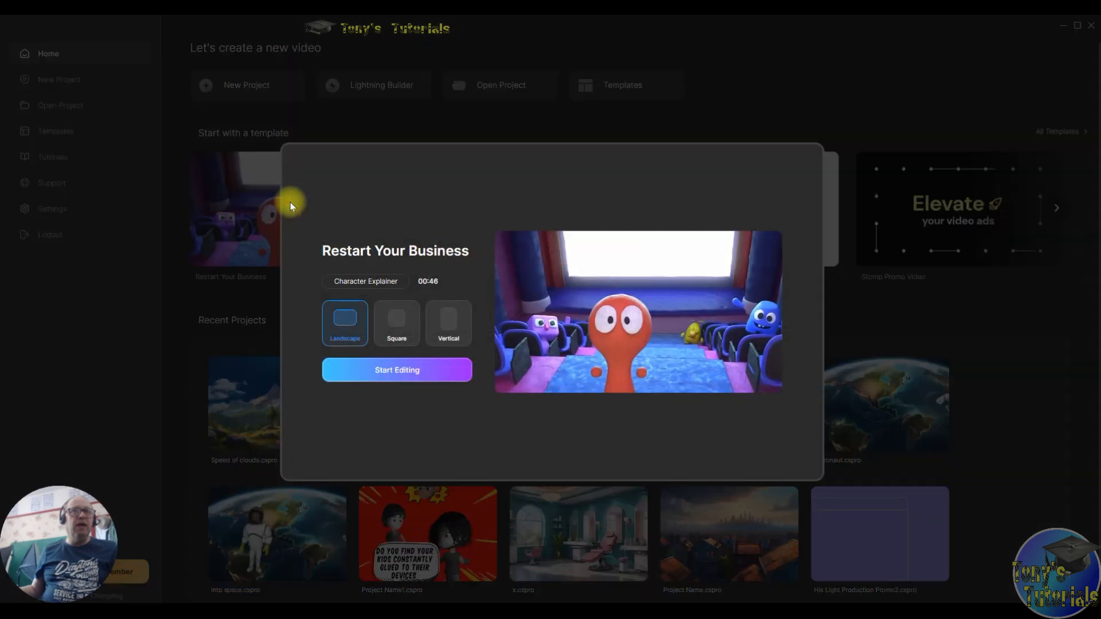
pyautogui.click(401, 372)
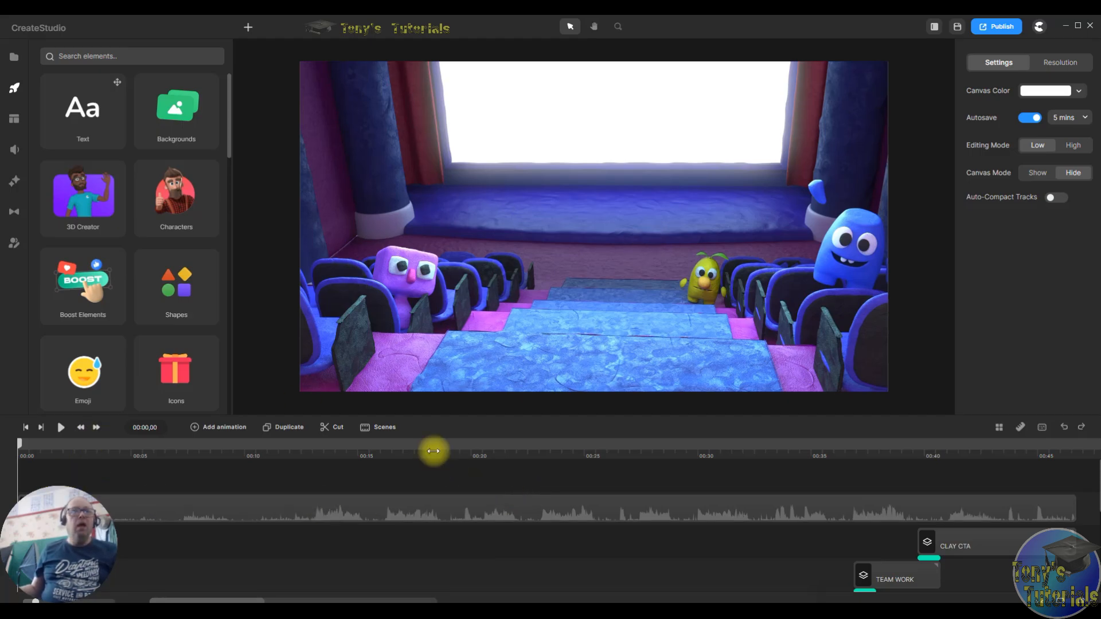
pyautogui.click(60, 428)
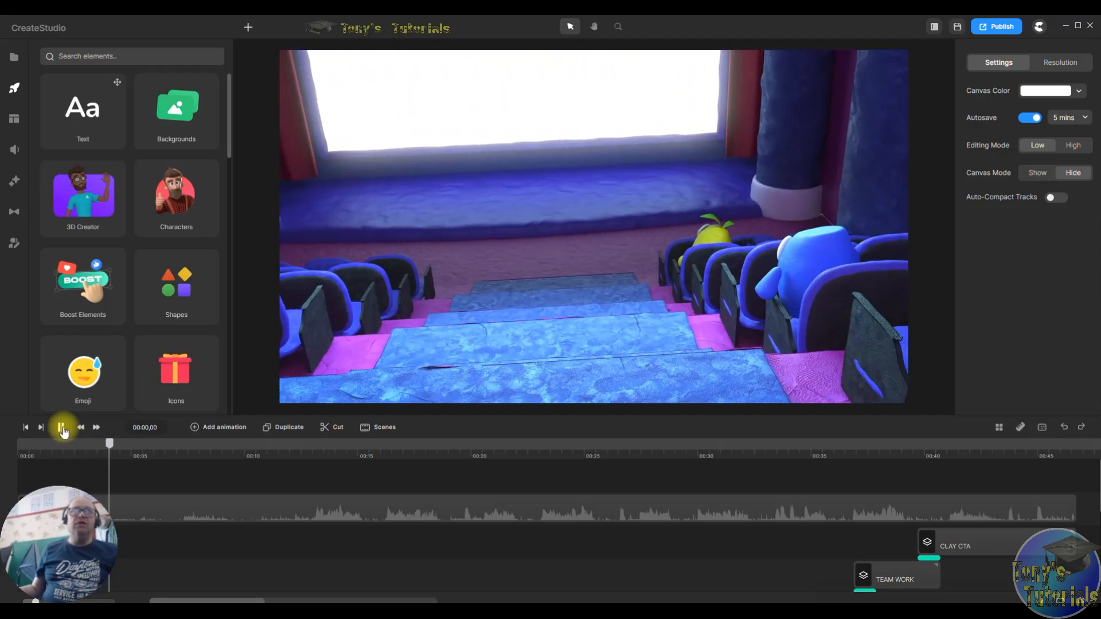
pyautogui.click(61, 428)
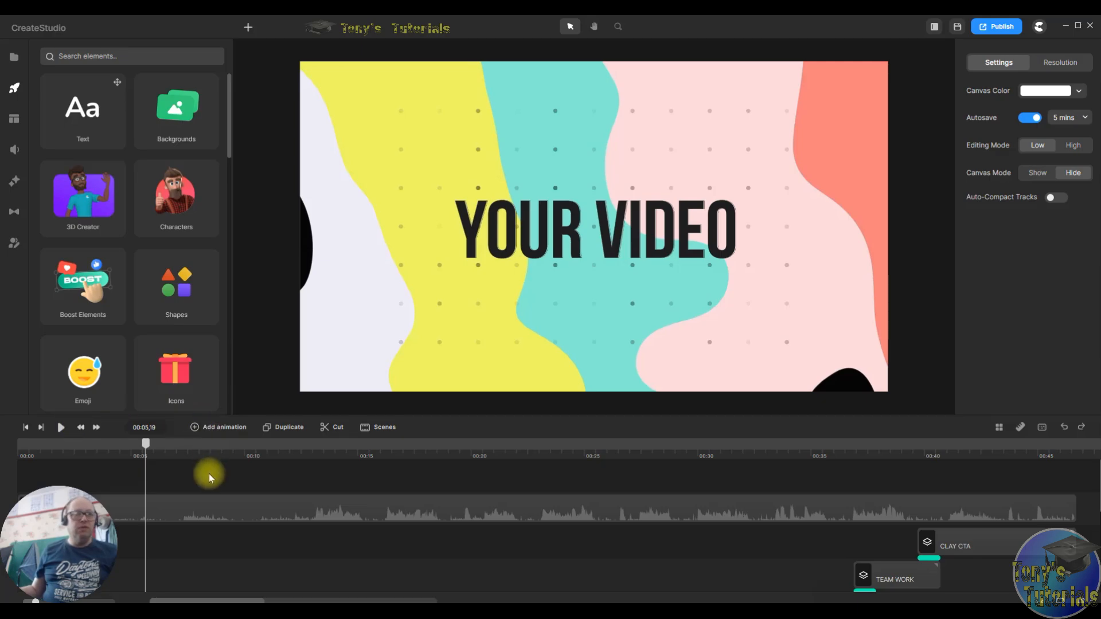
# - Replace the placeholder video in the opening scene's group with the imported file "Pixar style character of a man around 25 years old"
pyautogui.scroll(-2, 209, 474)
pyautogui.scroll(-3, 209, 474)
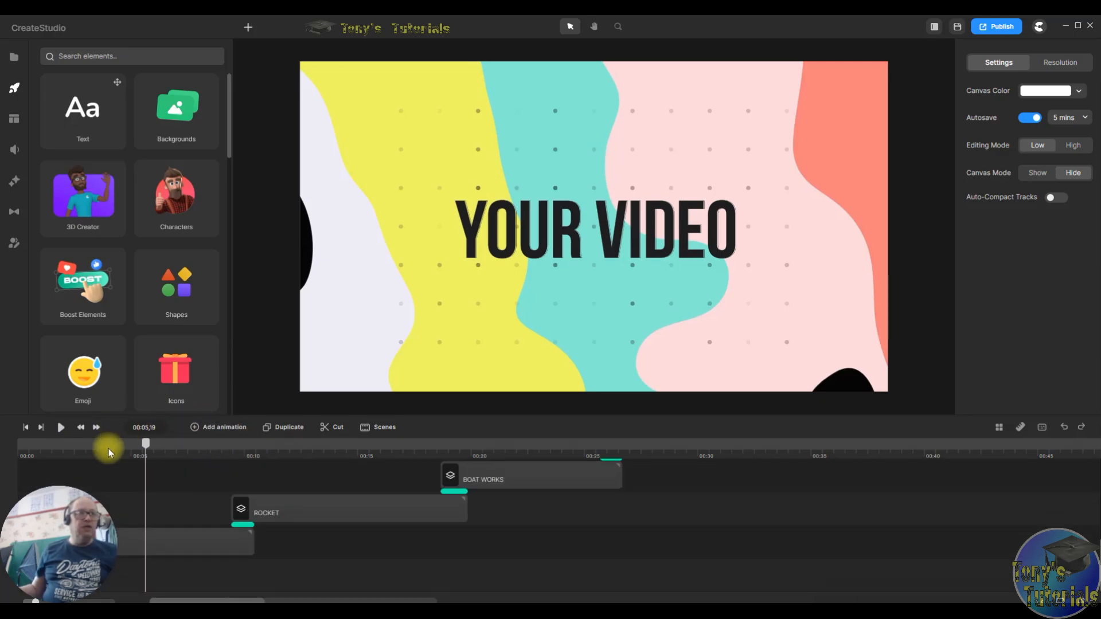
pyautogui.click(152, 541)
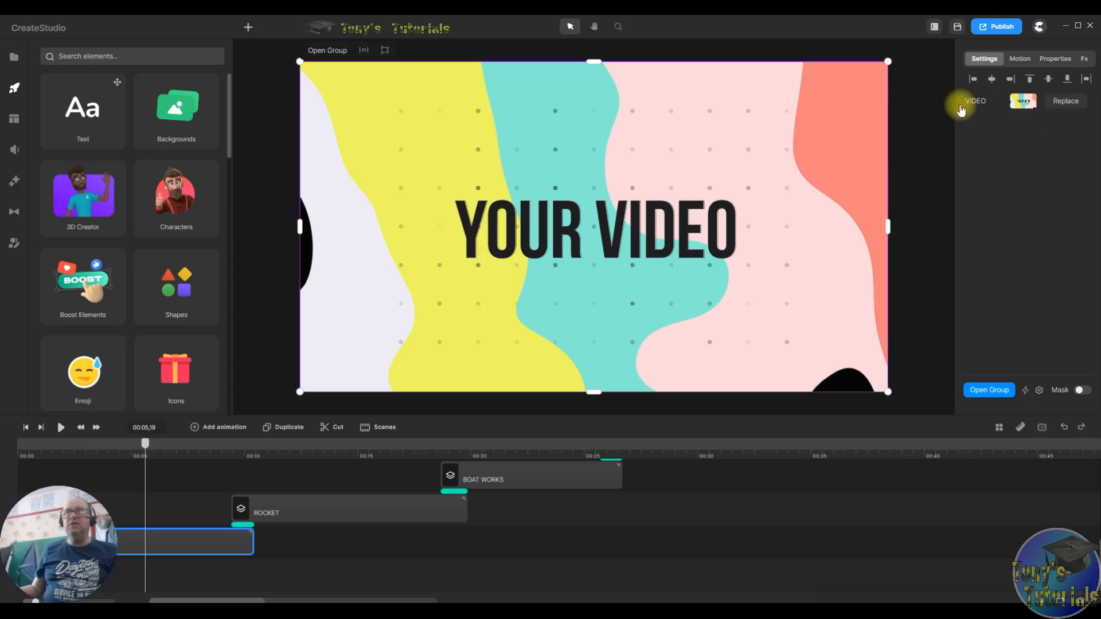
pyautogui.click(1067, 102)
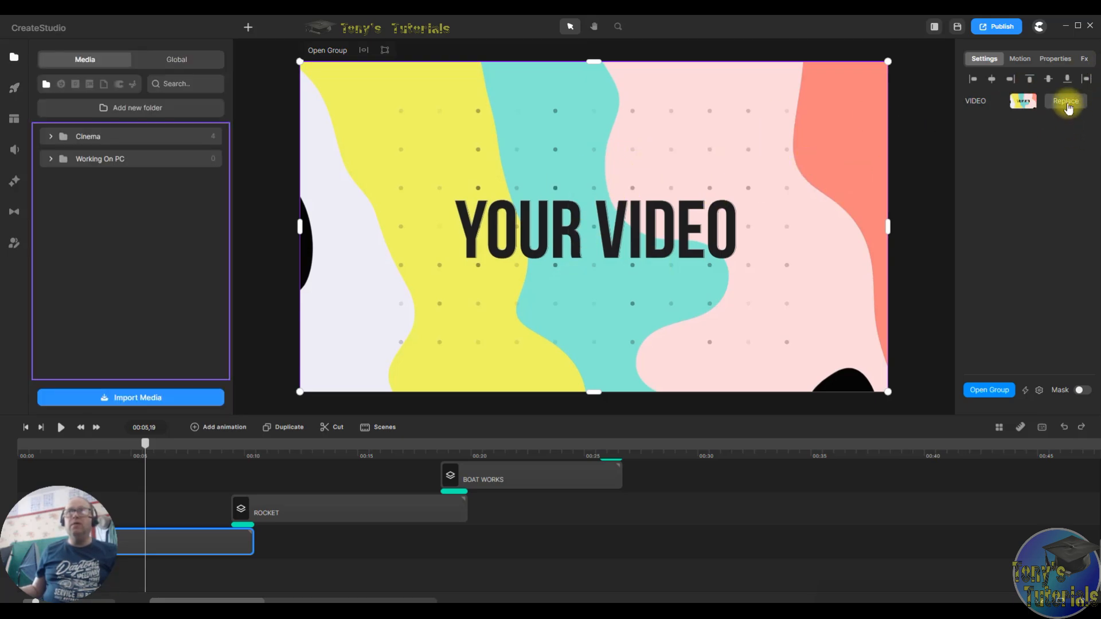
pyautogui.click(148, 411)
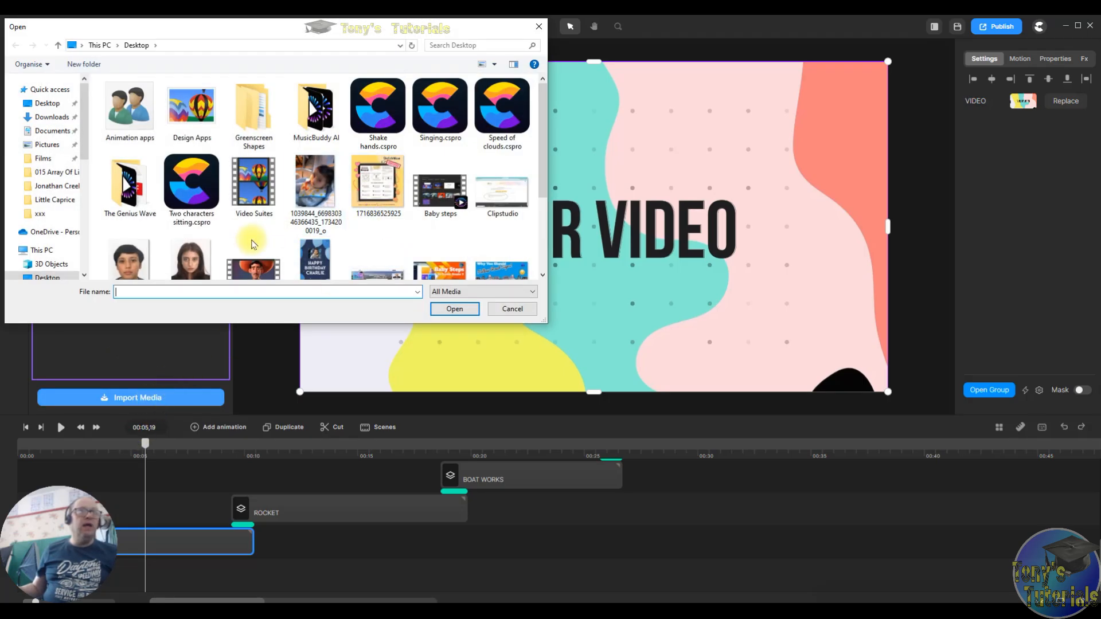
pyautogui.click(245, 273)
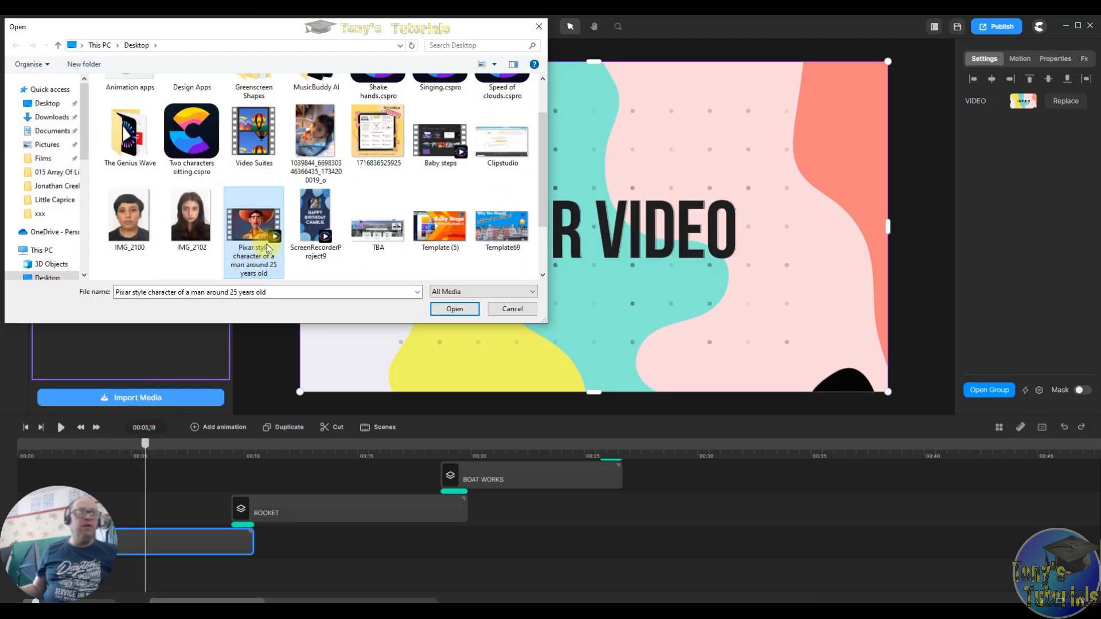
pyautogui.click(454, 309)
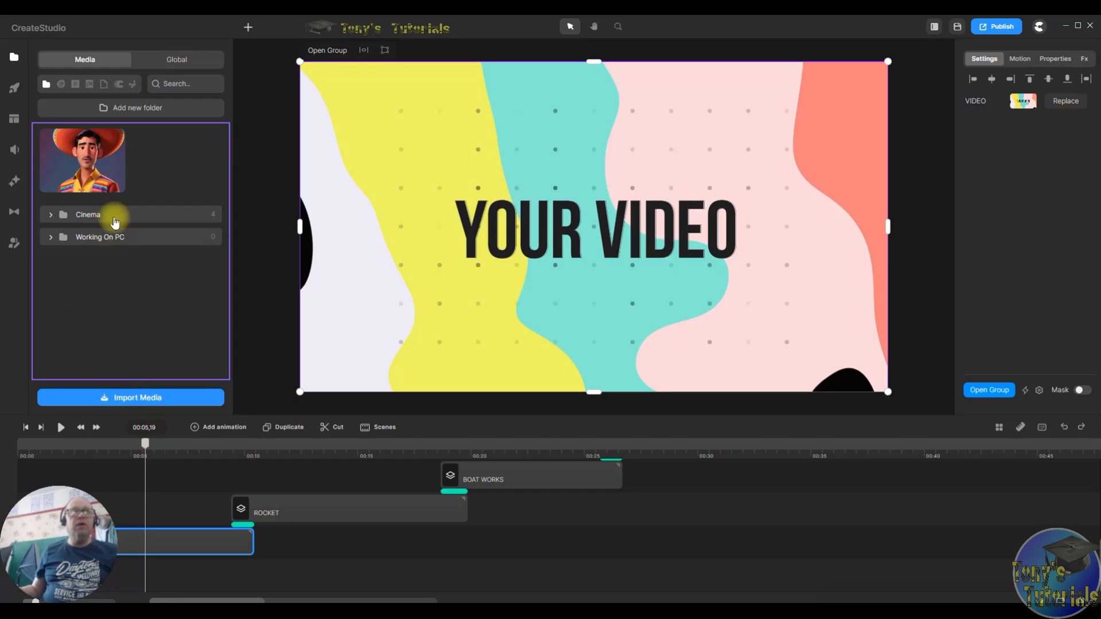
pyautogui.click(80, 155)
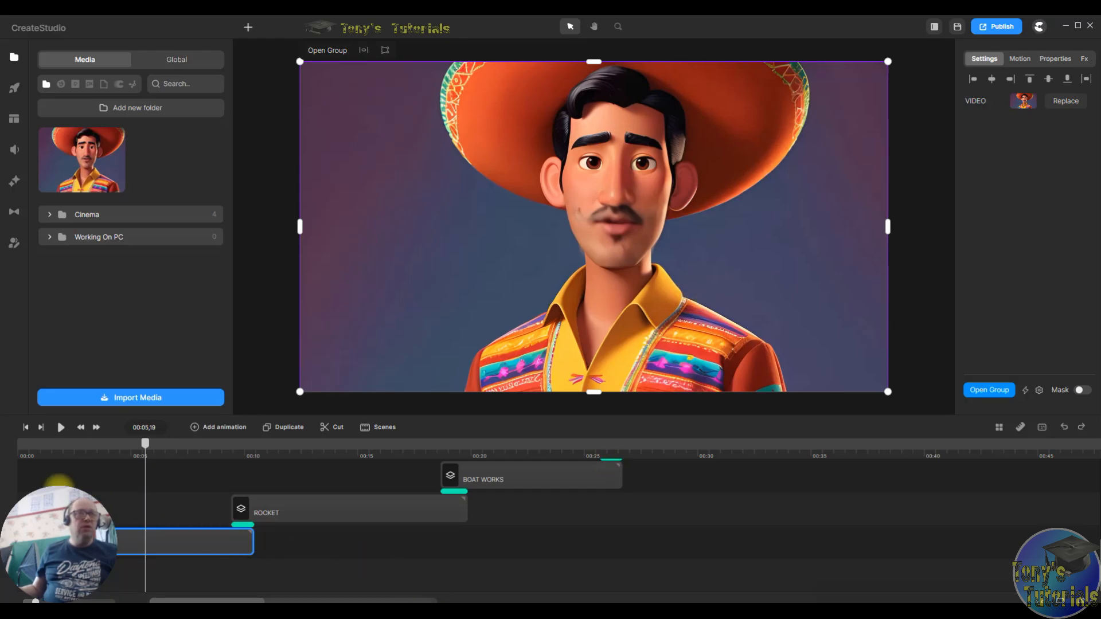
# - Play the project from the beginning to check how the replaced video runs into the ROCKET scene
pyautogui.click(9, 447)
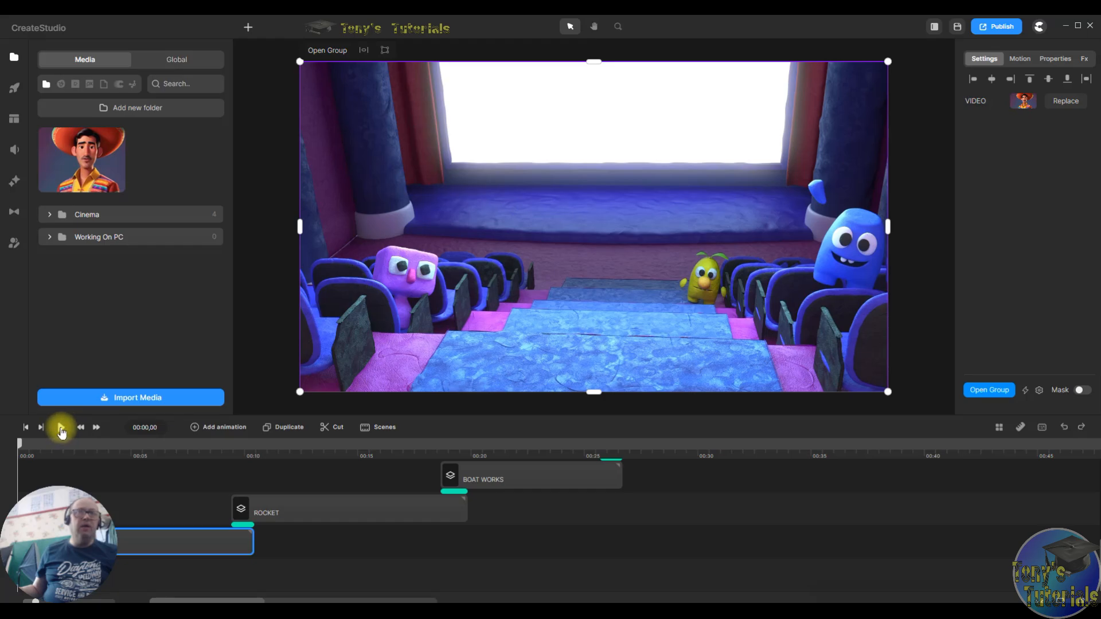
pyautogui.click(61, 430)
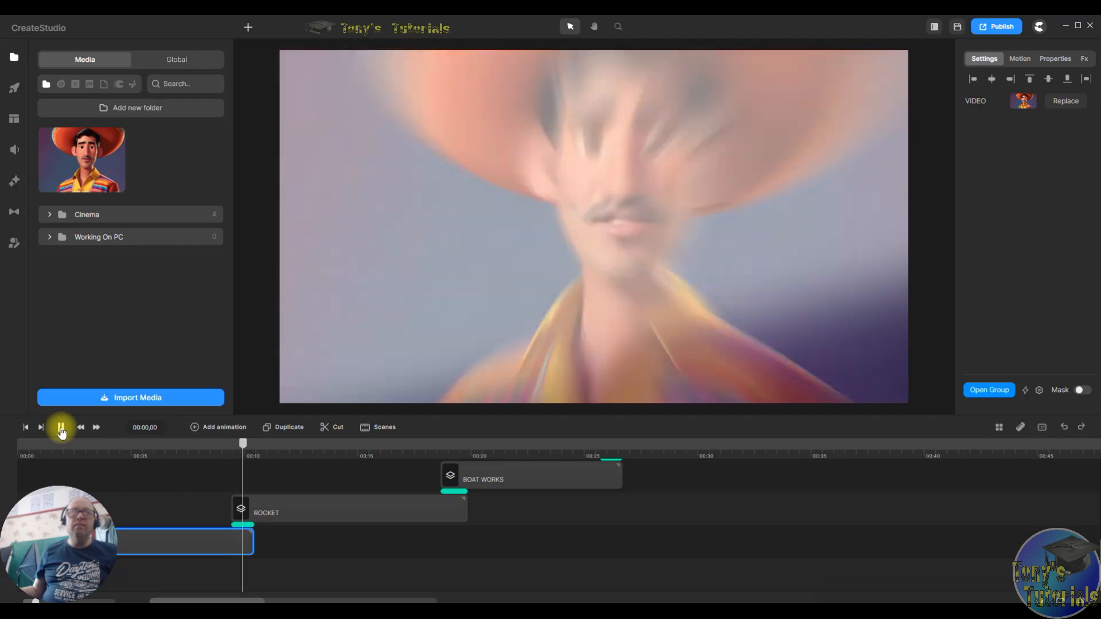
pyautogui.click(61, 427)
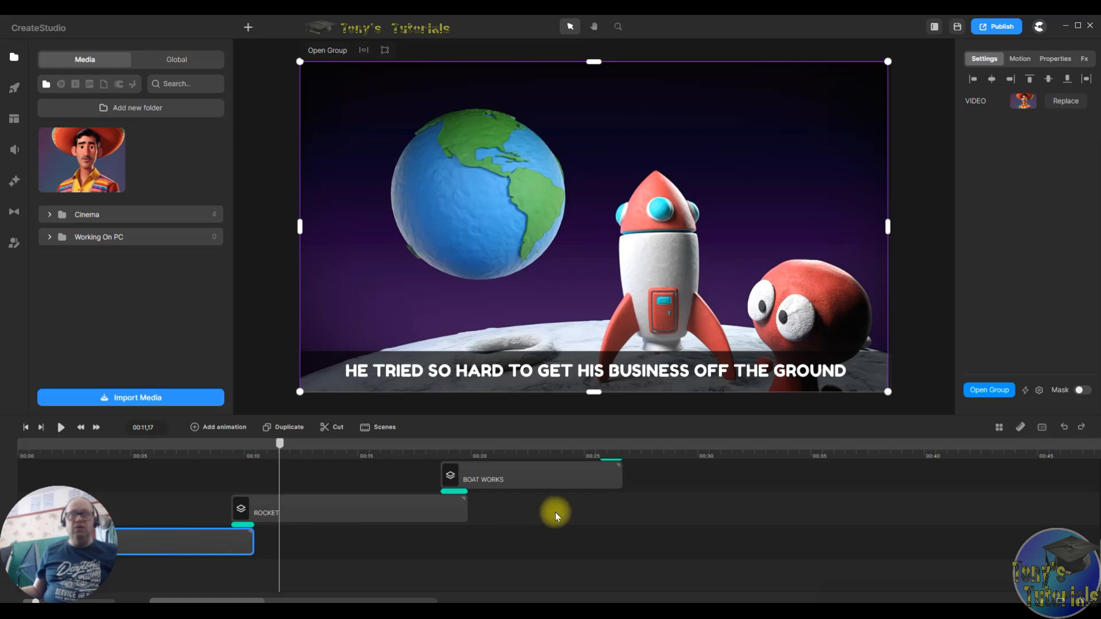
pyautogui.scroll(5, 817, 522)
pyautogui.scroll(-5, 817, 522)
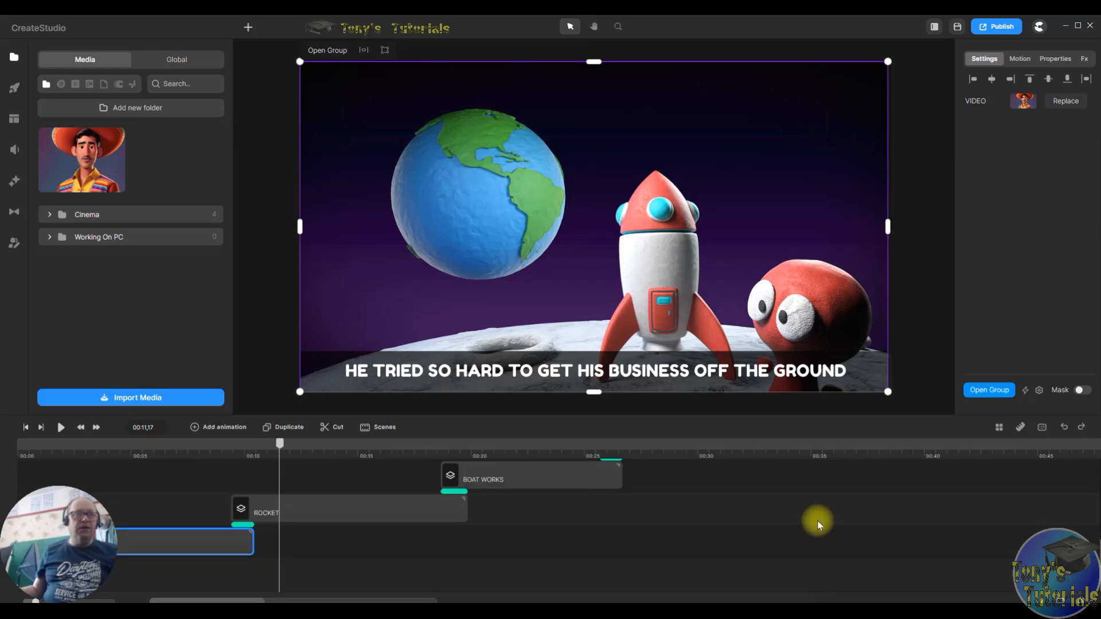
# - Mark the end of the YOUR VIDEO clip inside the CINEMA OPENER group at 00:12,17 and extend the group on the main timeline to that point
pyautogui.doubleClick(168, 540)
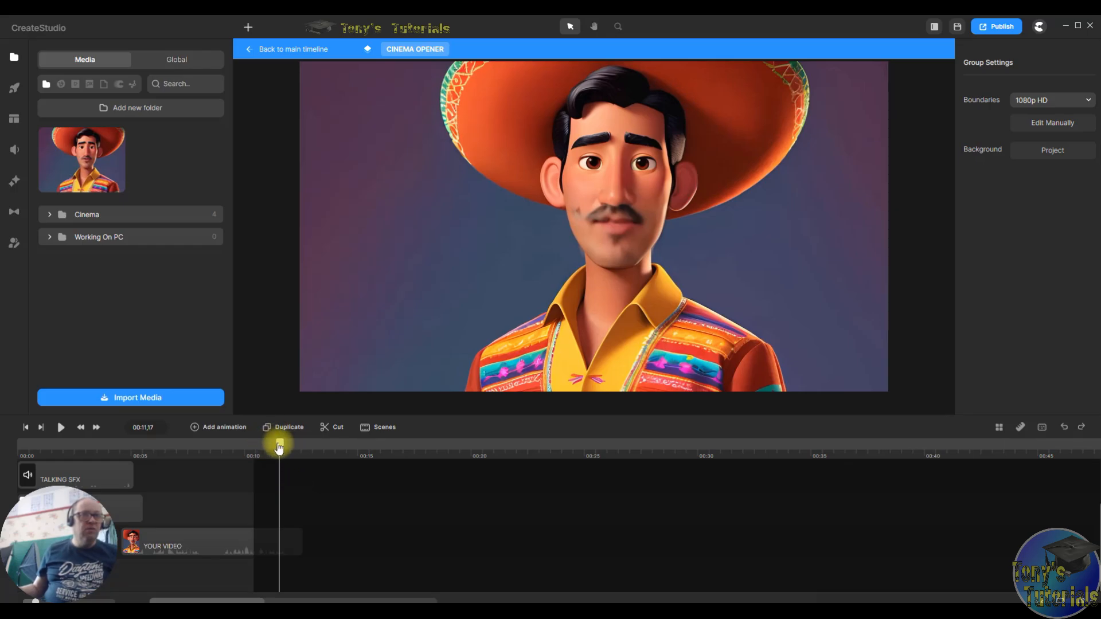
pyautogui.moveTo(280, 446); pyautogui.dragTo(303, 447)
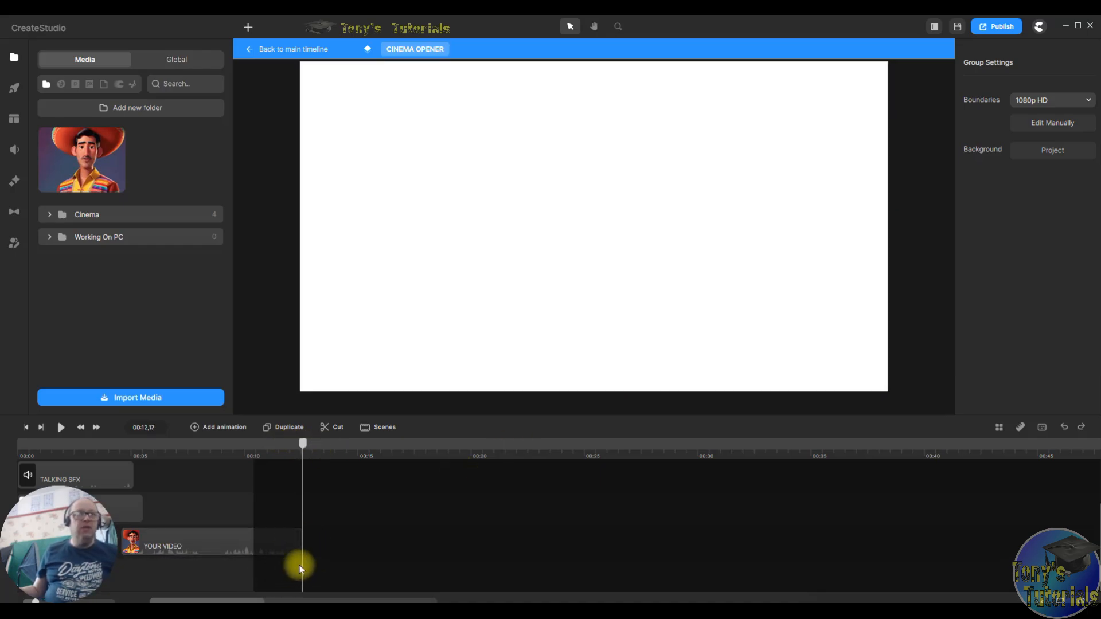
pyautogui.click(299, 50)
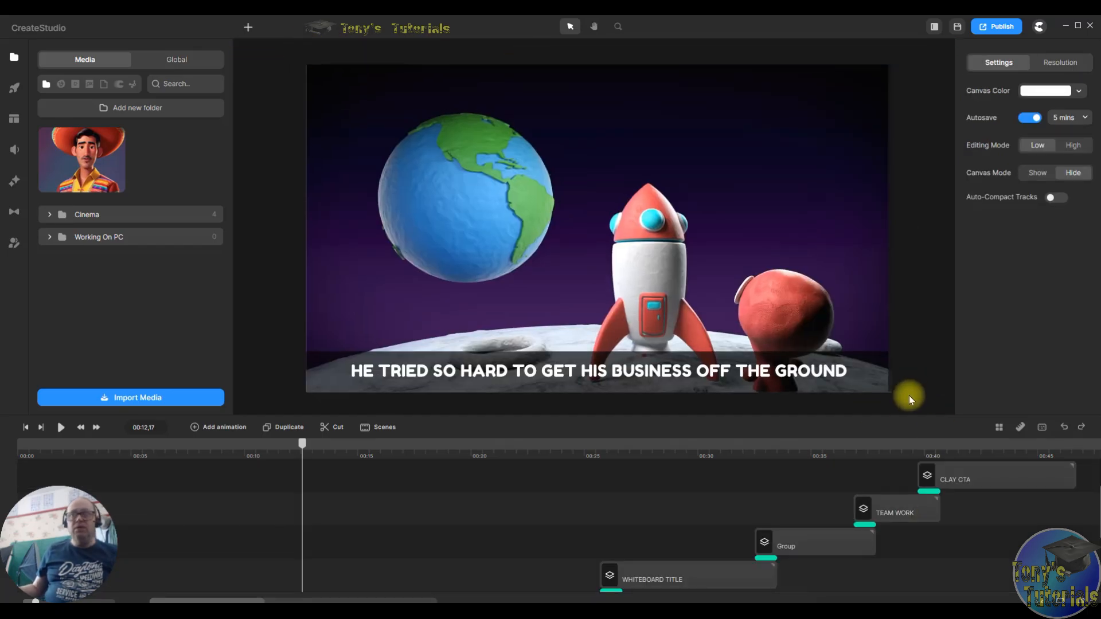
pyautogui.scroll(-3, 924, 485)
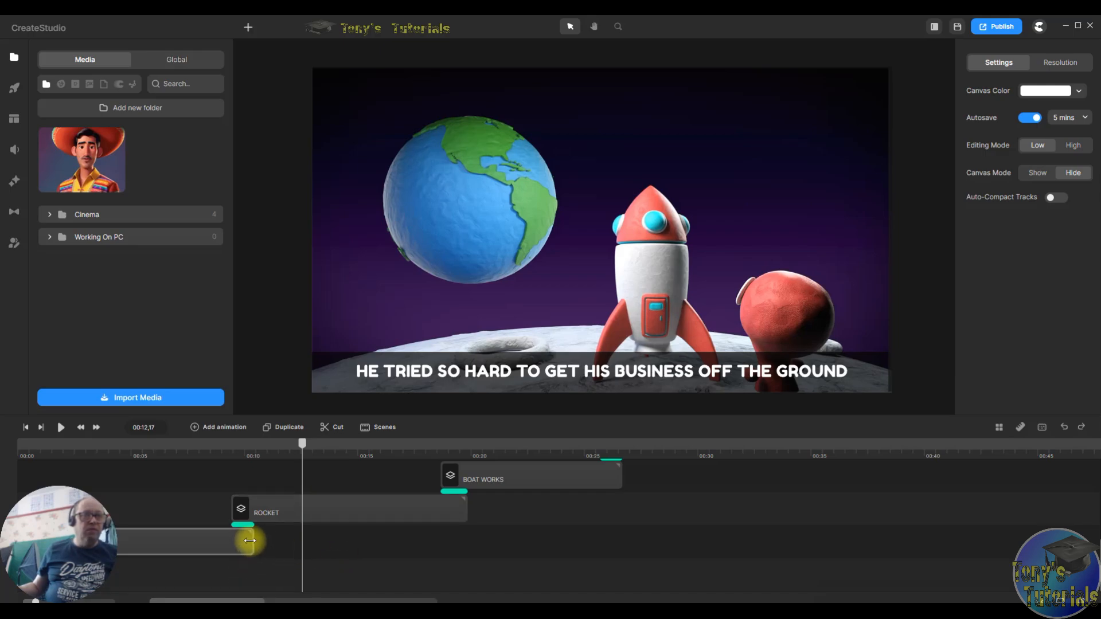
pyautogui.moveTo(250, 541); pyautogui.dragTo(300, 553)
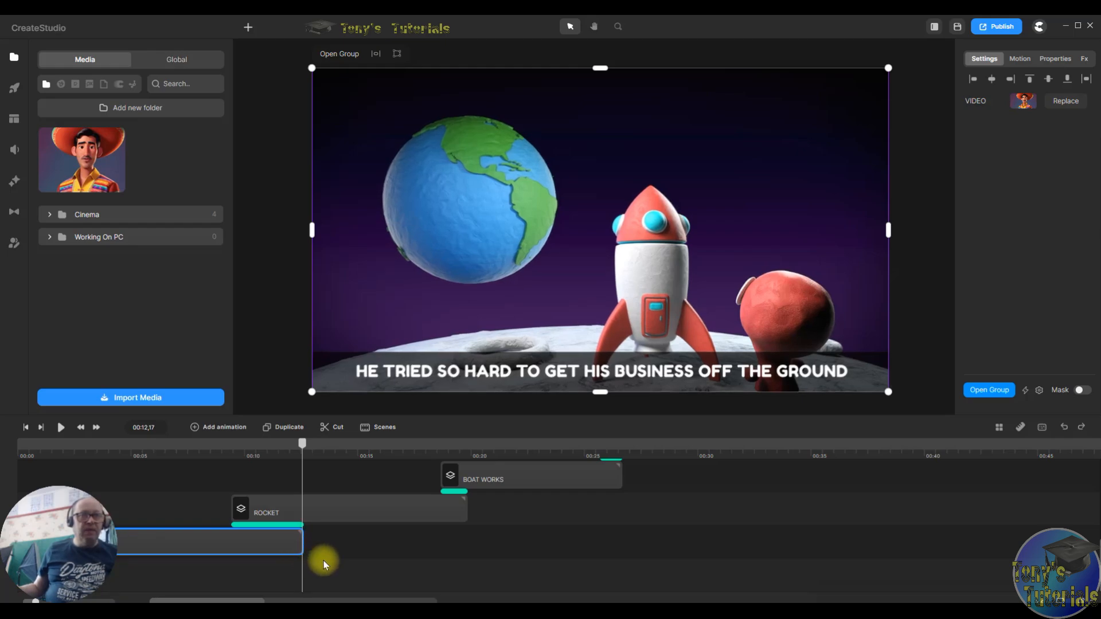
pyautogui.scroll(4, 919, 563)
pyautogui.click(1100, 563)
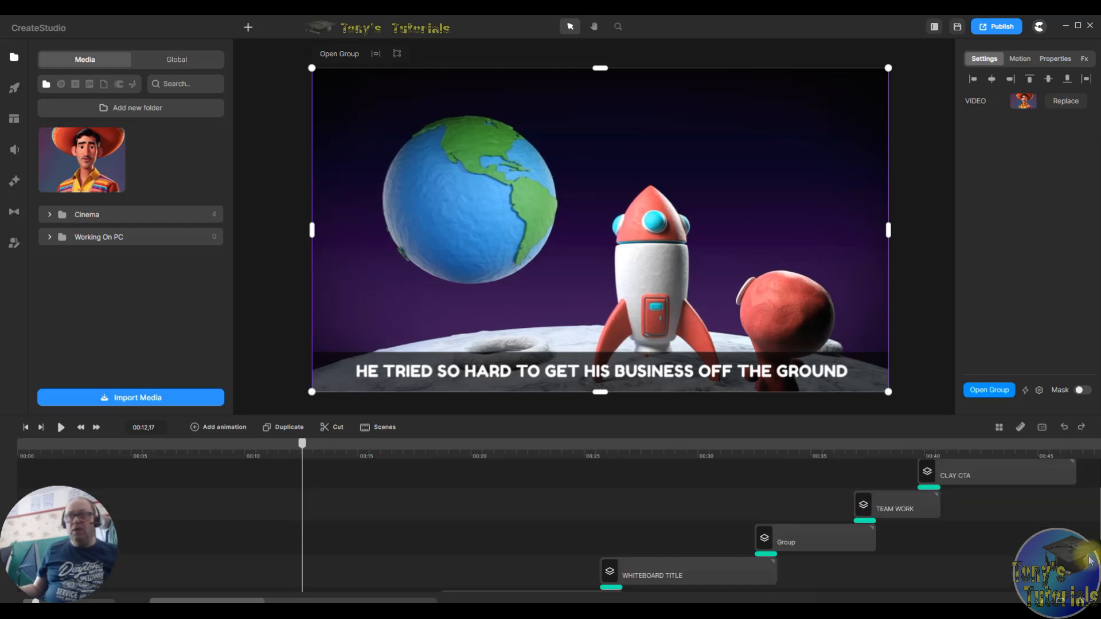
pyautogui.scroll(2, 1084, 551)
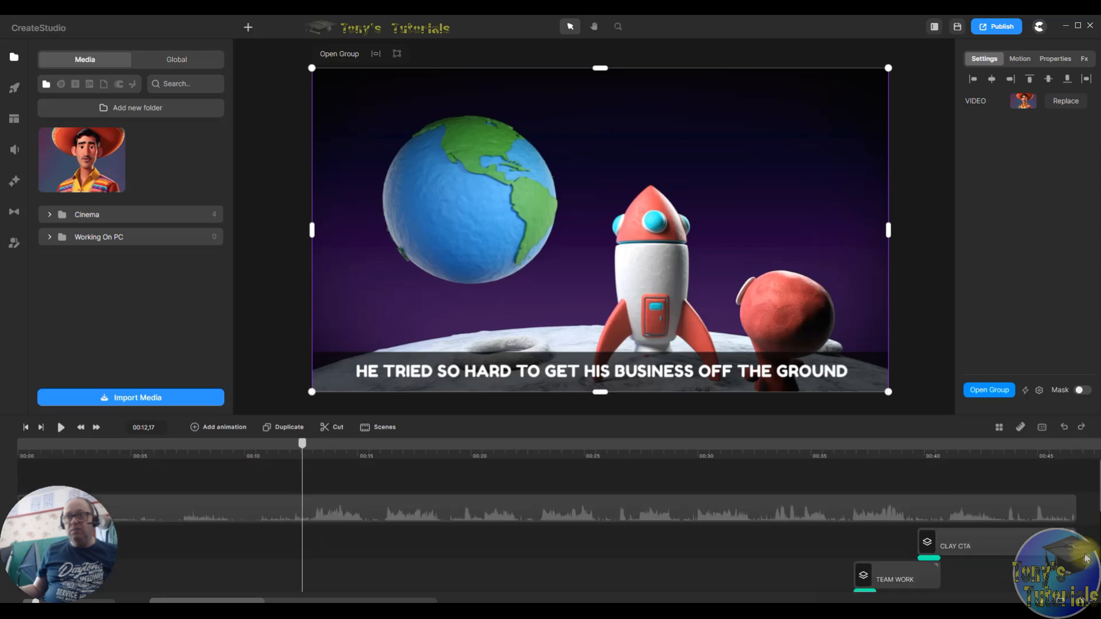
pyautogui.keyDown('shift'); pyautogui.click(1015, 547); pyautogui.keyUp('shift')
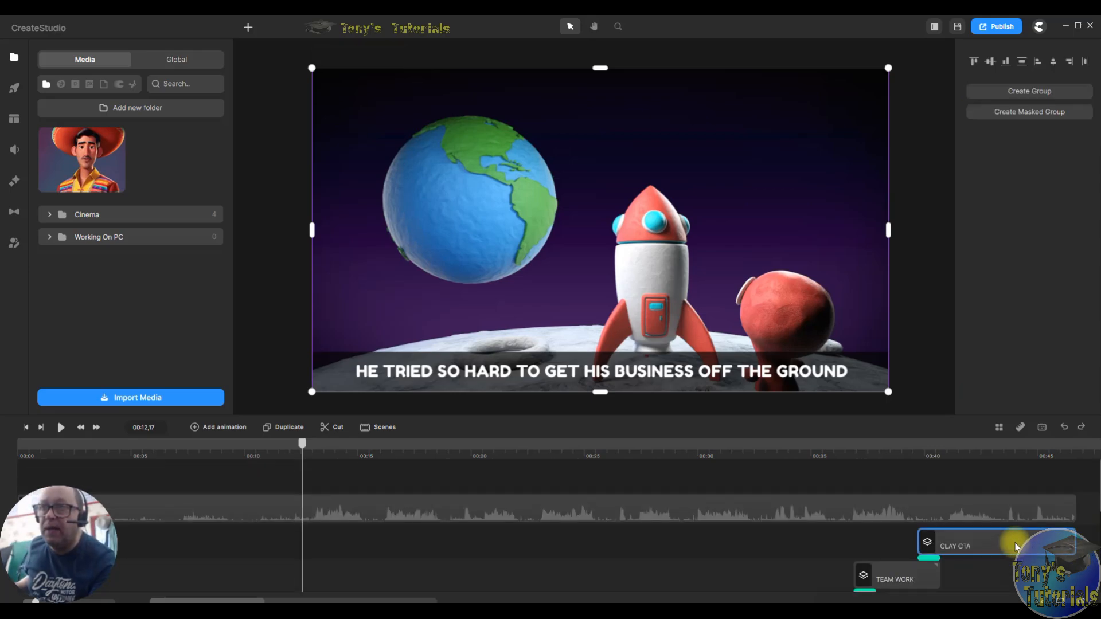
pyautogui.keyDown('shift'); pyautogui.click(901, 570); pyautogui.keyUp('shift')
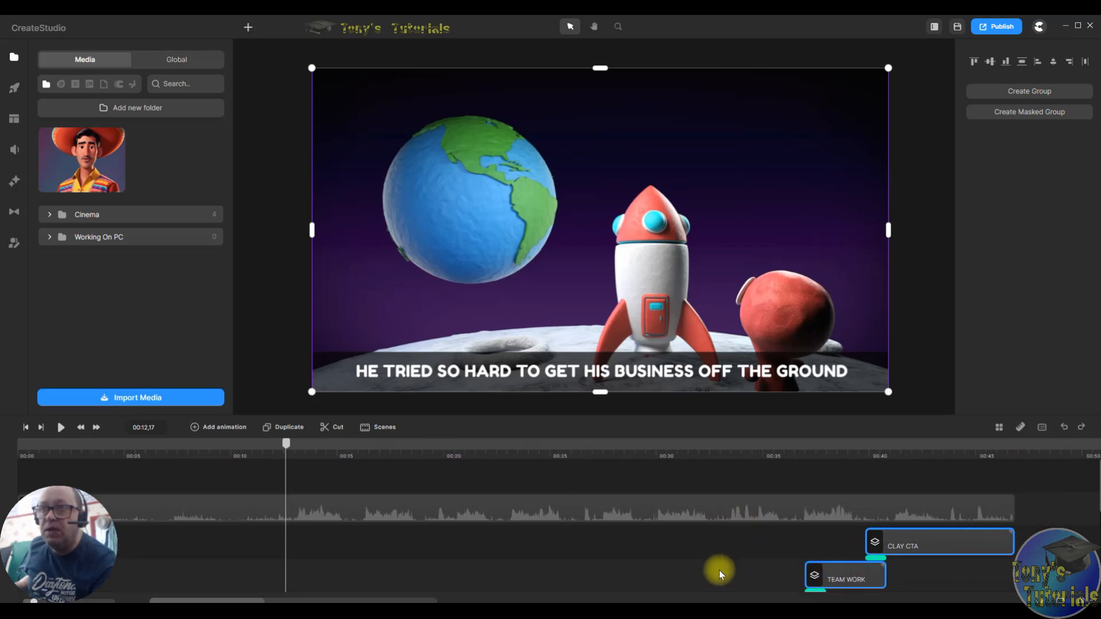
pyautogui.scroll(-4, 760, 520)
pyautogui.scroll(2, 1032, 494)
pyautogui.scroll(-1, 1002, 476)
pyautogui.scroll(2, 1084, 573)
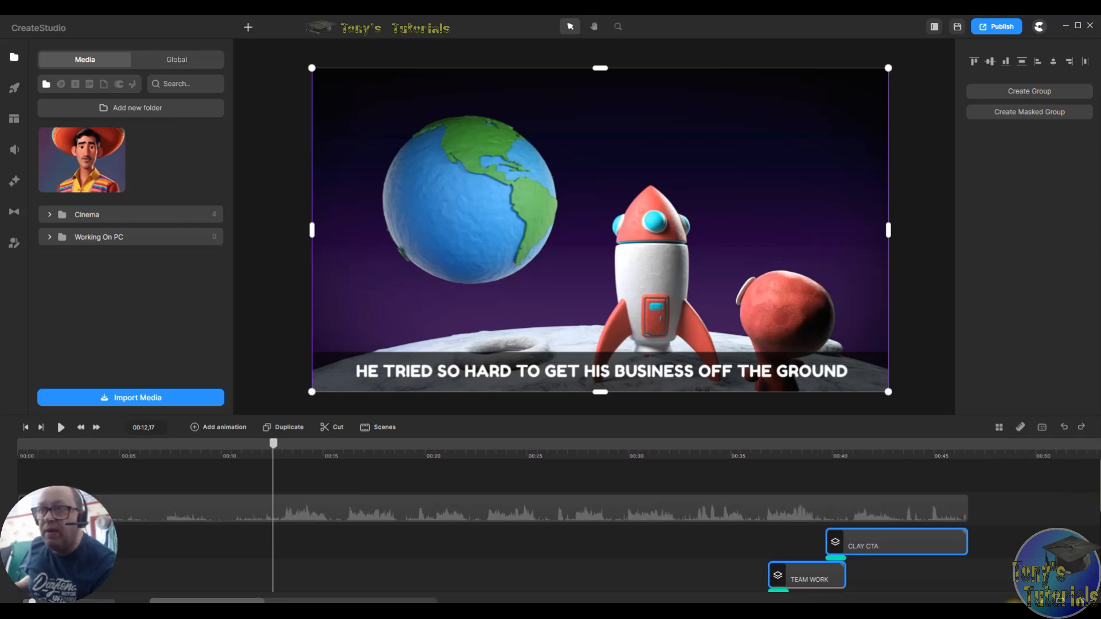
pyautogui.rightClick(731, 373)
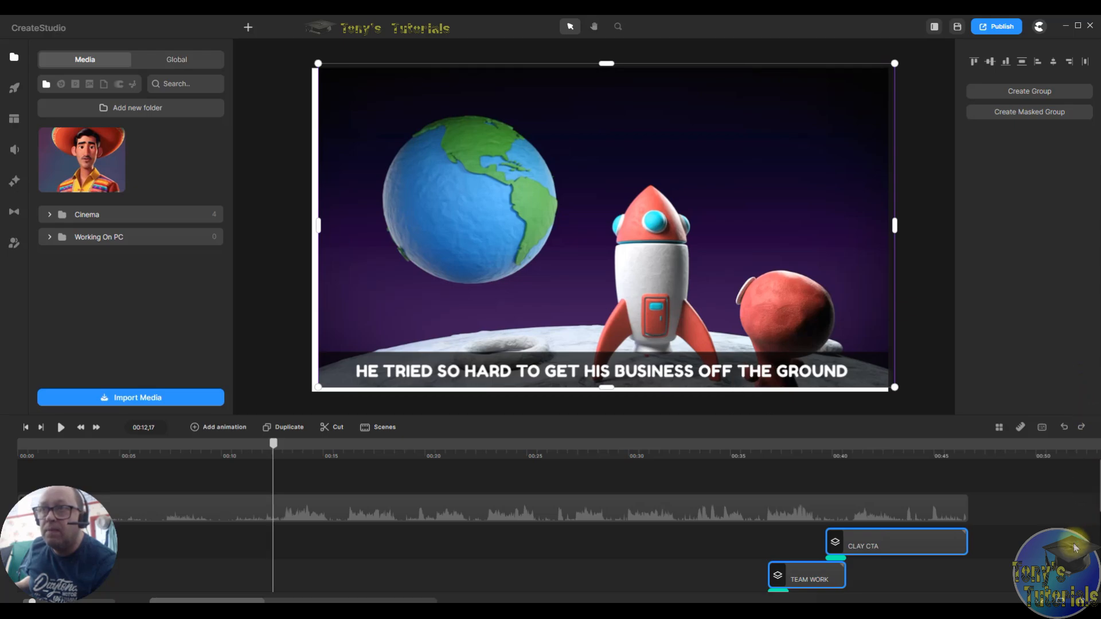
pyautogui.click(1079, 567)
pyautogui.scroll(-1, 1080, 551)
pyautogui.scroll(3, 1079, 545)
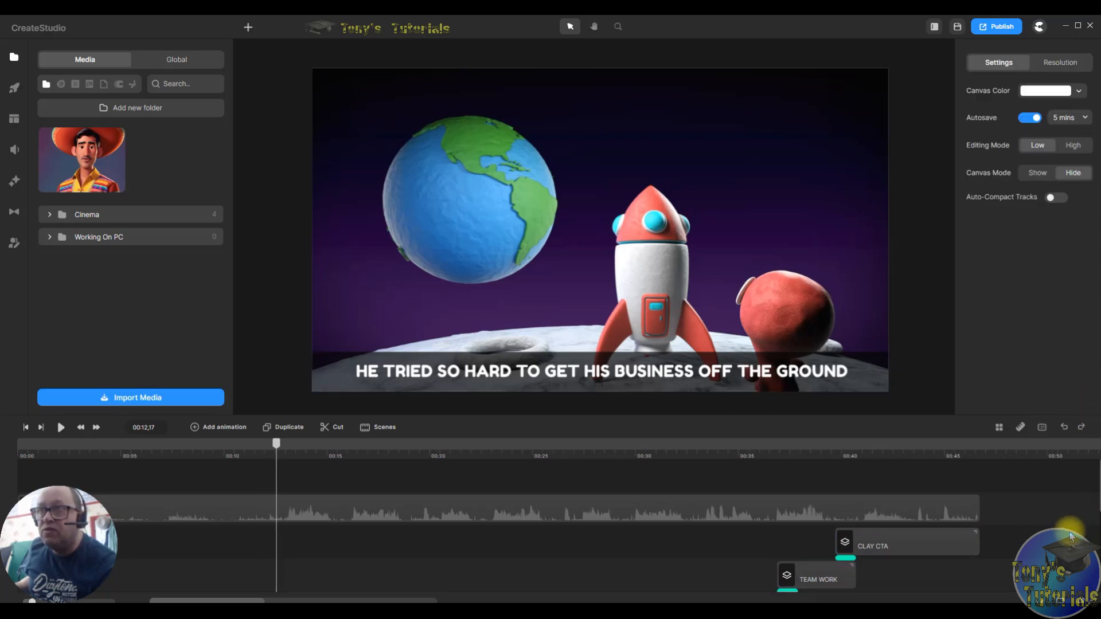
pyautogui.scroll(-1, 1081, 533)
pyautogui.scroll(1, 1096, 507)
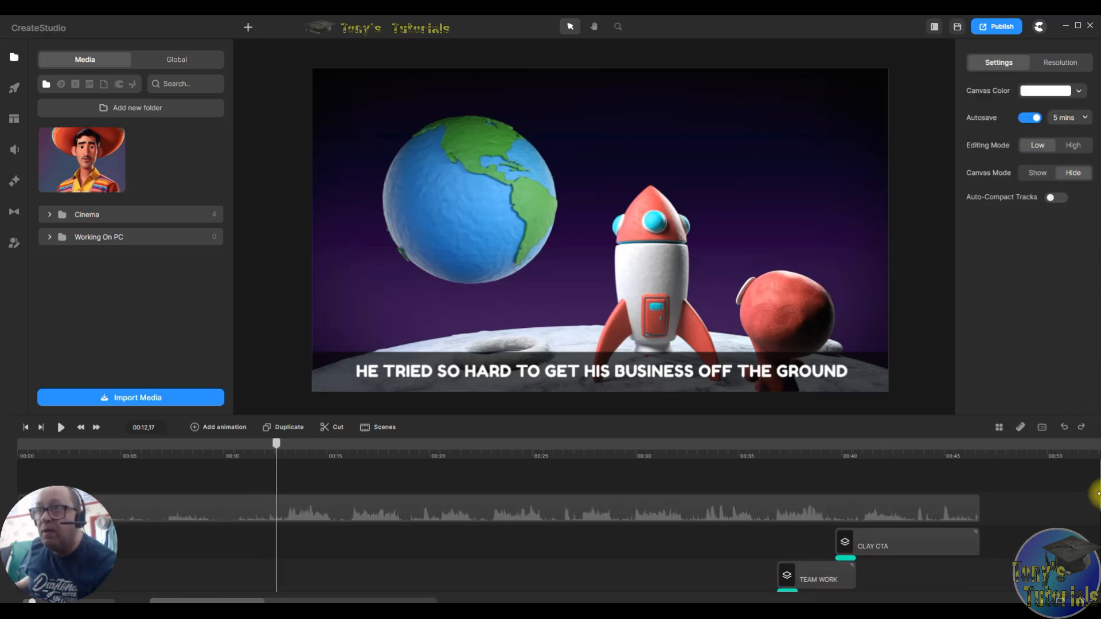
pyautogui.scroll(-3, 957, 537)
pyautogui.scroll(3, 955, 535)
pyautogui.scroll(-3, 955, 535)
pyautogui.scroll(5, 955, 535)
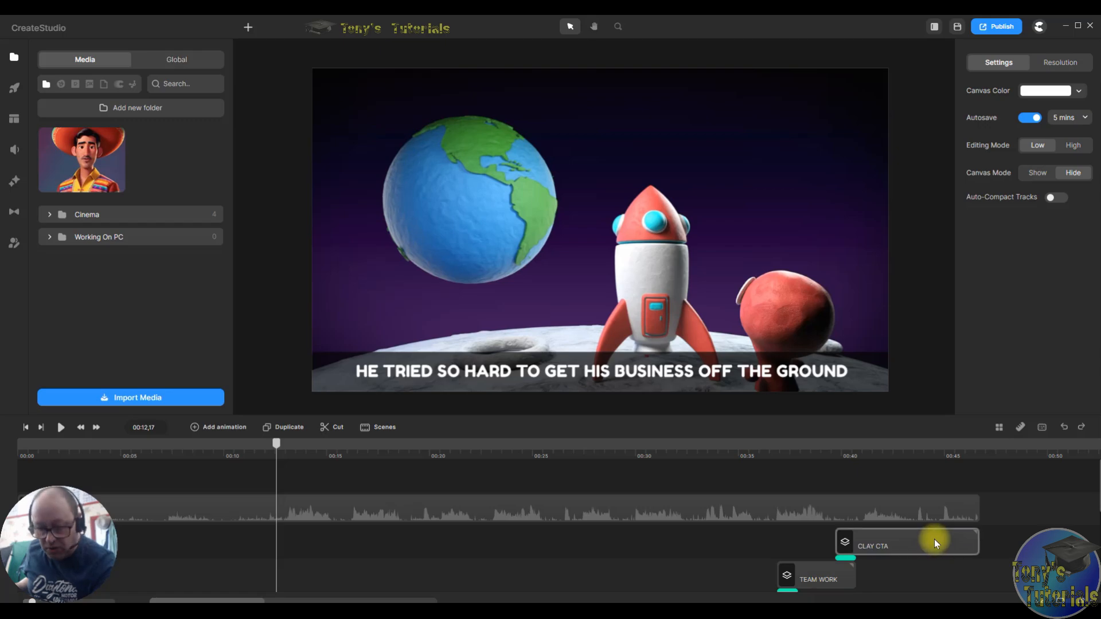
# - Shift CLAY CTA, TEAM WORK, Group, WHITEBOARD TITLE, BOAT WORKS and ROCKET together about 2 seconds along the timeline, so ROCKET starts just before the opener ends
pyautogui.click(934, 540)
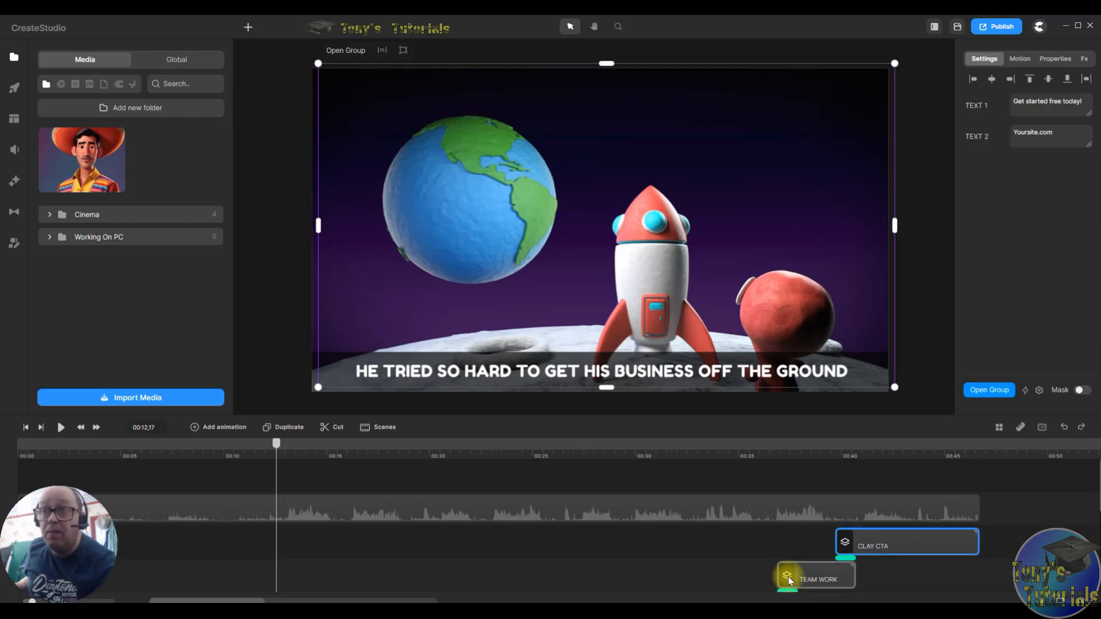
pyautogui.keyDown('shift'); pyautogui.click(808, 569); pyautogui.keyUp('shift')
pyautogui.scroll(-3, 899, 560)
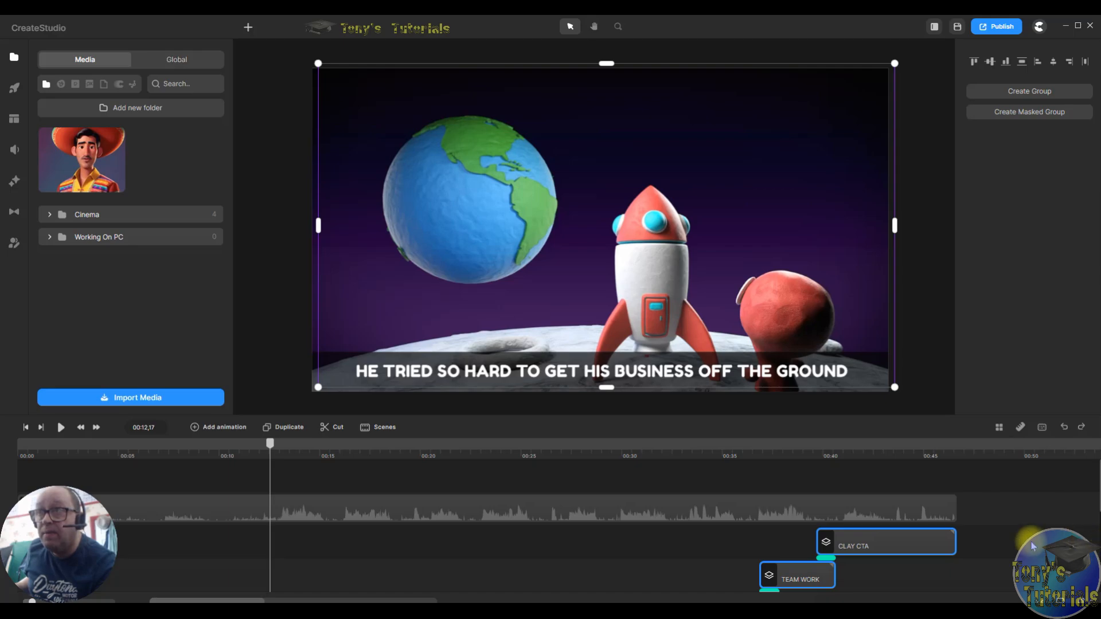
pyautogui.scroll(-3, 1064, 534)
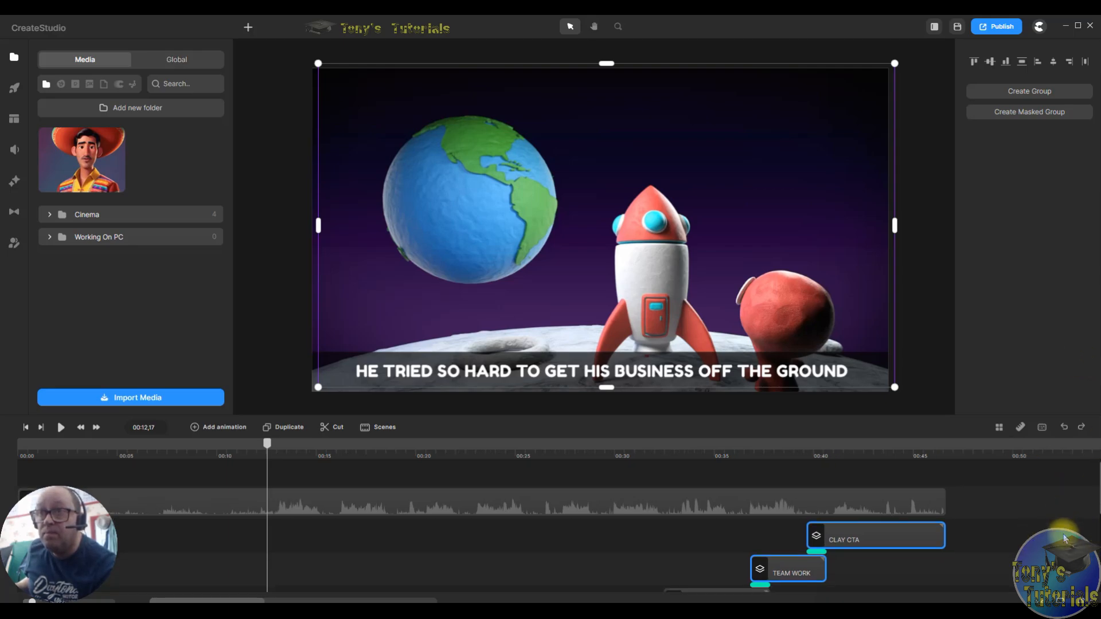
pyautogui.keyDown('shift'); pyautogui.click(749, 496); pyautogui.keyUp('shift')
pyautogui.keyDown('shift'); pyautogui.click(665, 525); pyautogui.keyUp('shift')
pyautogui.keyDown('shift'); pyautogui.click(490, 568); pyautogui.keyUp('shift')
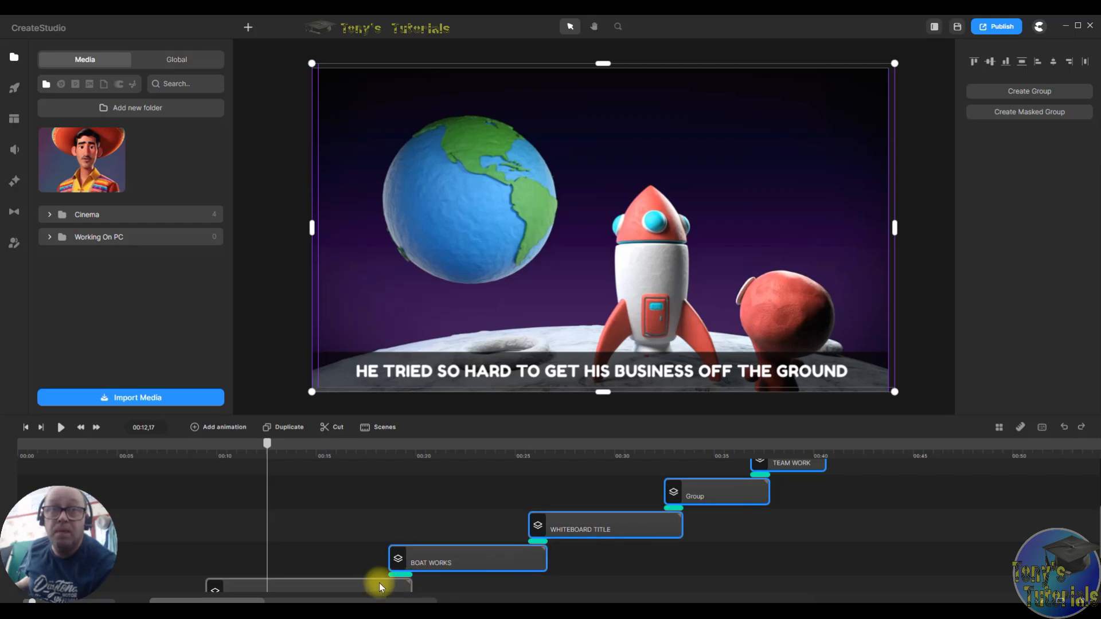
pyautogui.keyDown('shift'); pyautogui.click(377, 588); pyautogui.keyUp('shift')
pyautogui.scroll(-3, 877, 545)
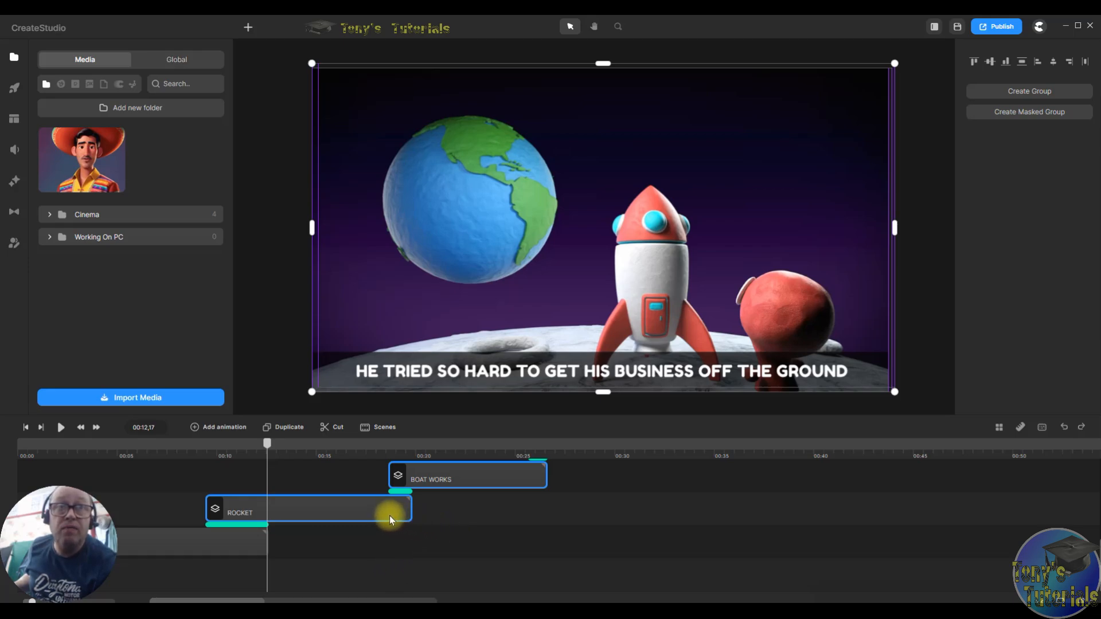
pyautogui.moveTo(391, 519); pyautogui.dragTo(427, 521)
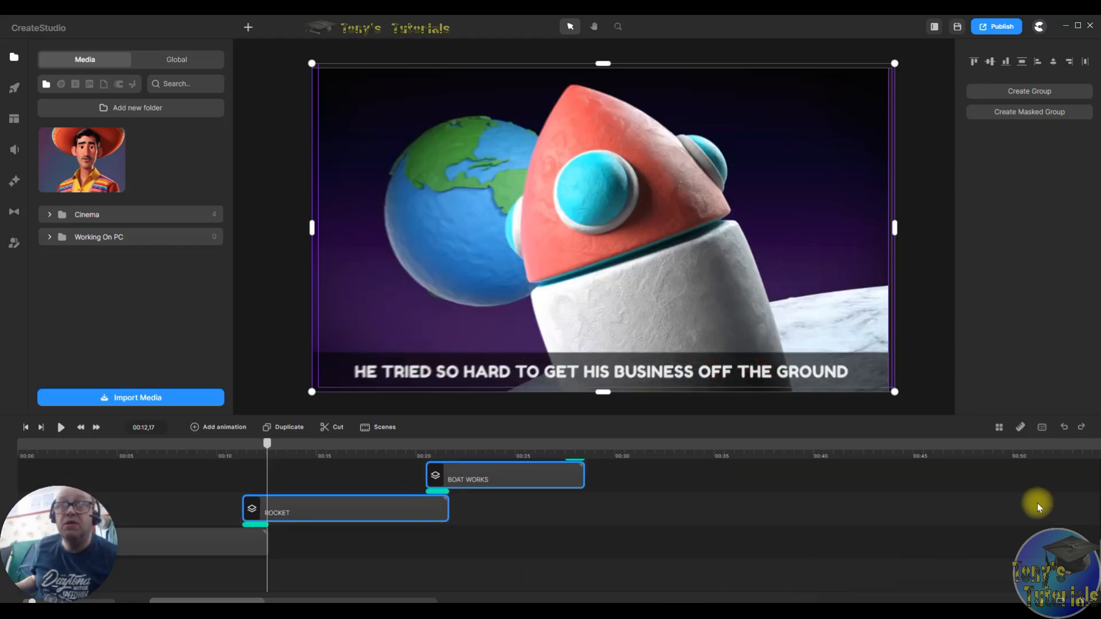
# - Extend the background audio clip so it finishes level with the end of the CLAY CTA scene
pyautogui.scroll(-3, 1040, 507)
pyautogui.moveTo(941, 500); pyautogui.dragTo(982, 500)
pyautogui.click(1058, 531)
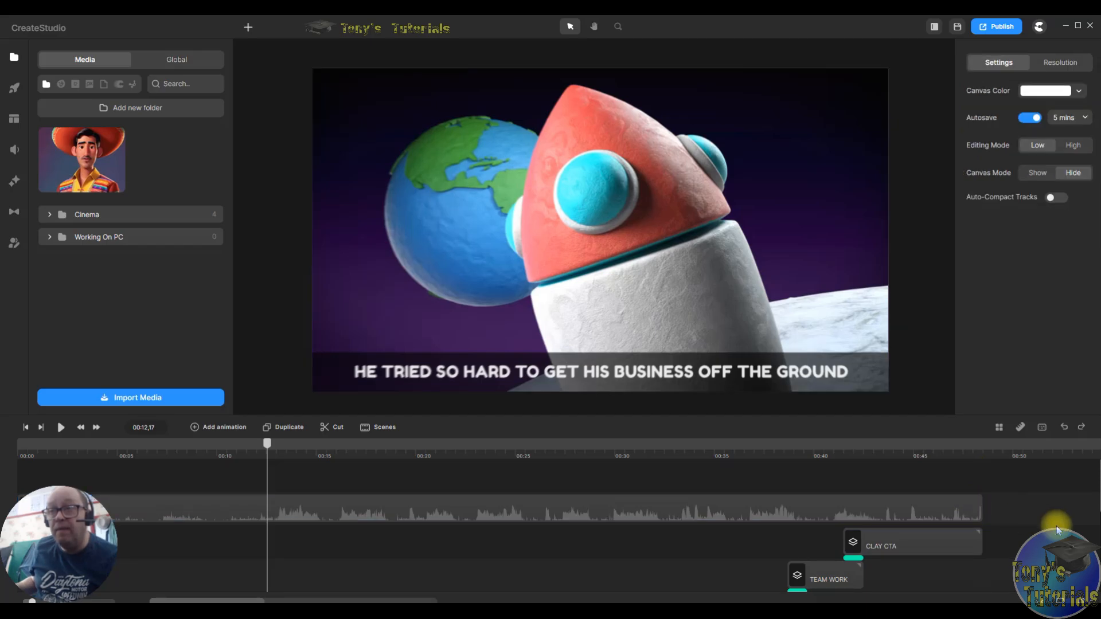
# - Play the project from the beginning to check the transition from the cinema opener into the ROCKET scene
pyautogui.scroll(4, 1060, 528)
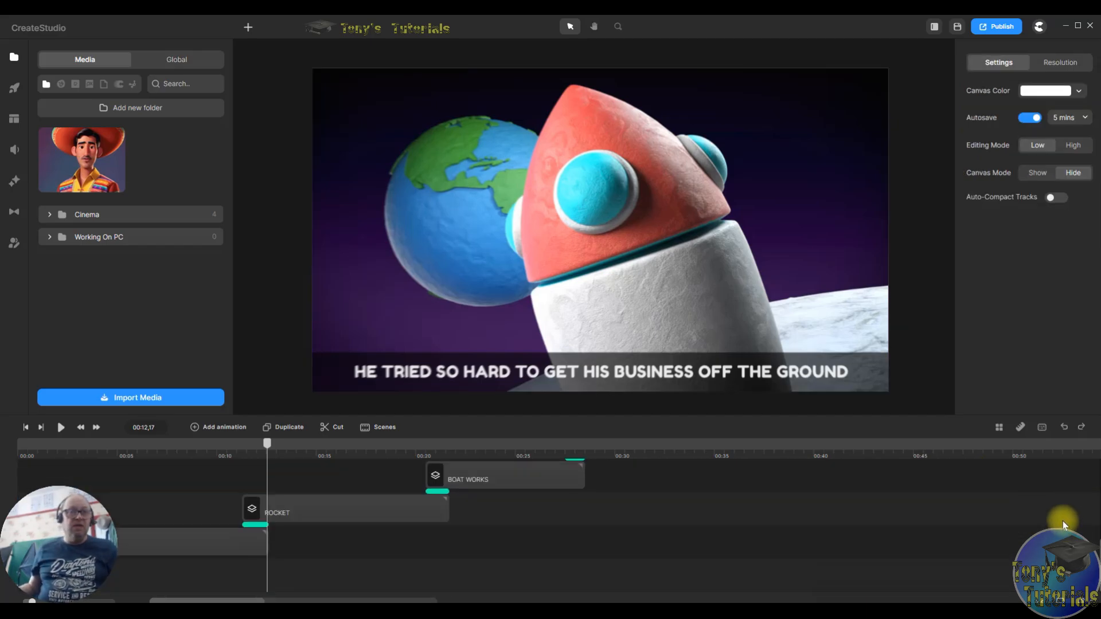
pyautogui.click(27, 431)
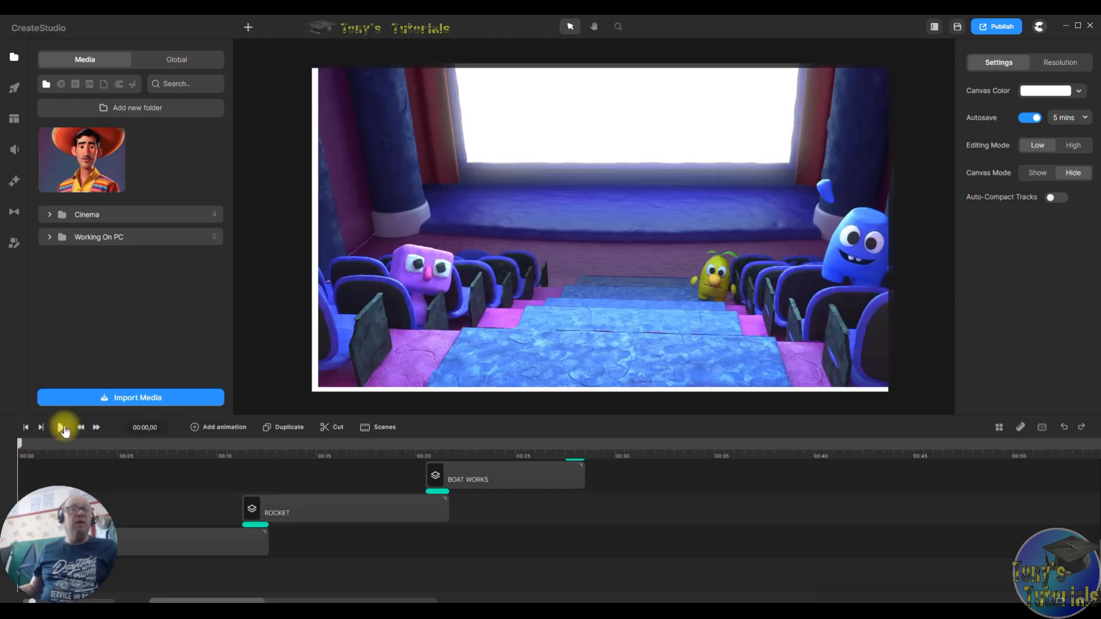
pyautogui.click(61, 428)
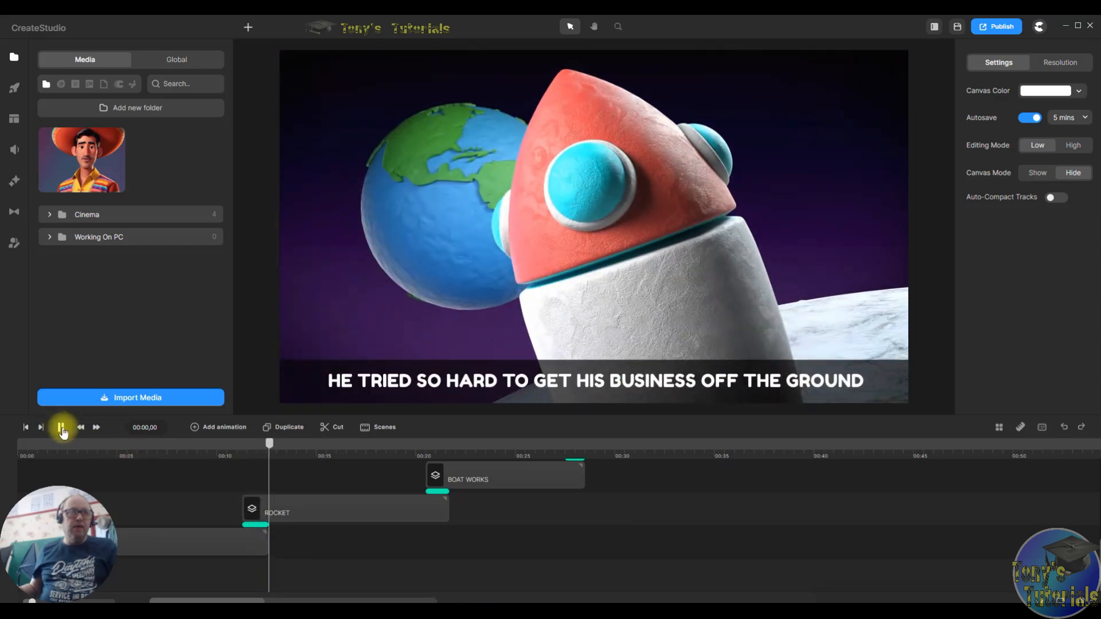
pyautogui.click(61, 427)
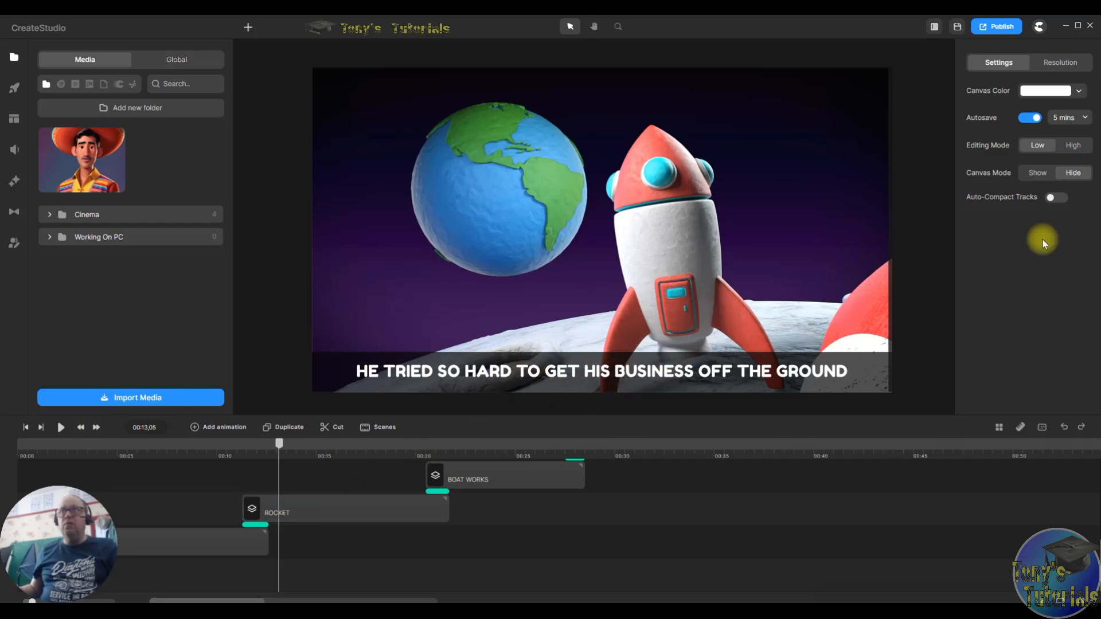
# - In the ROCKET scene's first caption, delete everything after "HE TRIED SO HARD TO"
pyautogui.click(335, 514)
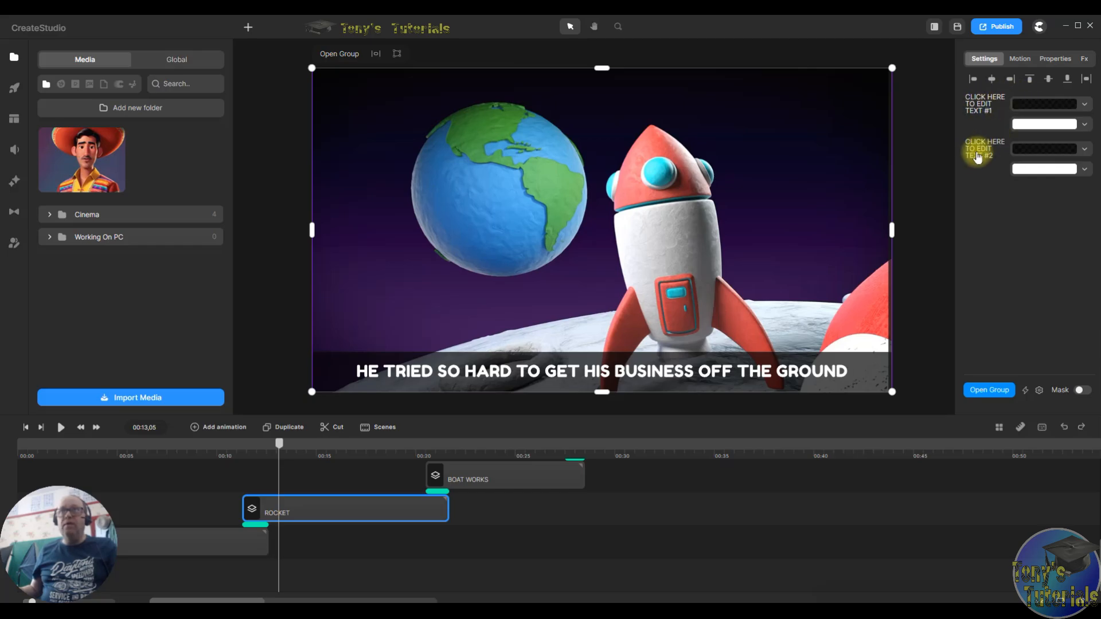
pyautogui.click(990, 113)
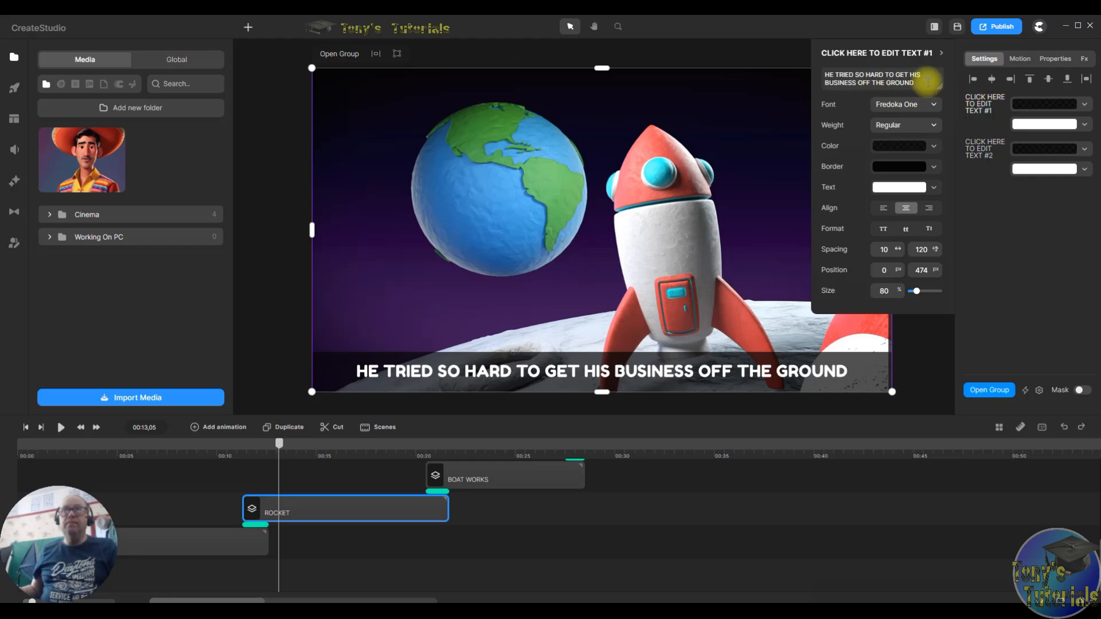
pyautogui.moveTo(926, 85); pyautogui.dragTo(824, 82)
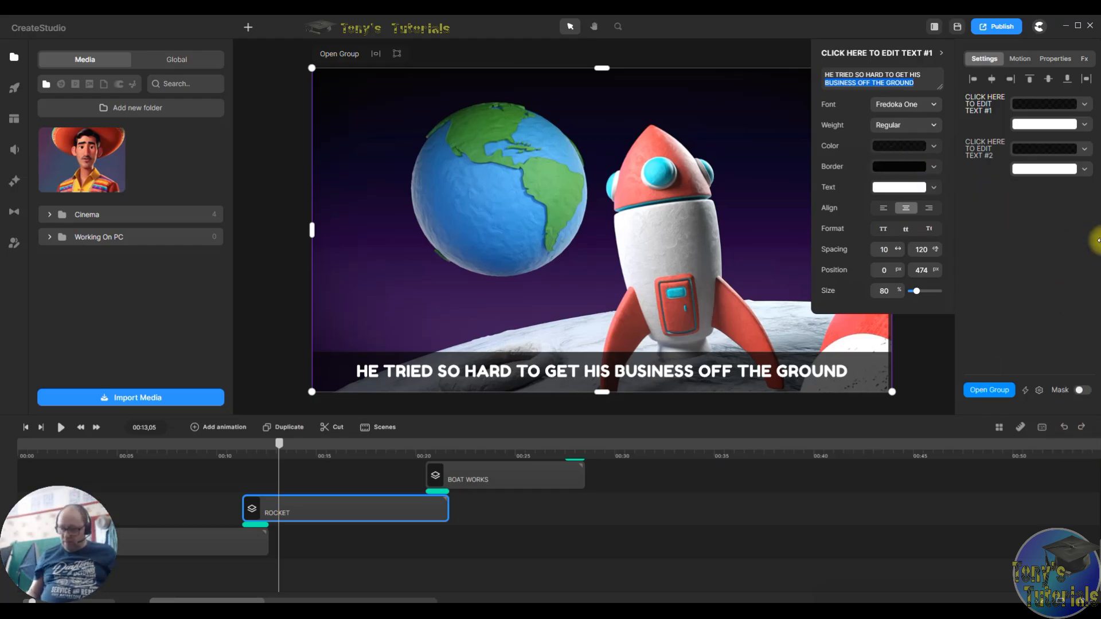
pyautogui.press('BackSpace')
pyautogui.press('BackSpace')
pyautogui.press('BackSpace')
pyautogui.press('BackSpace')
pyautogui.press('BackSpace')
pyautogui.press('BackSpace')
pyautogui.press('BackSpace')
pyautogui.press('BackSpace')
pyautogui.press('BackSpace')
pyautogui.write('r')
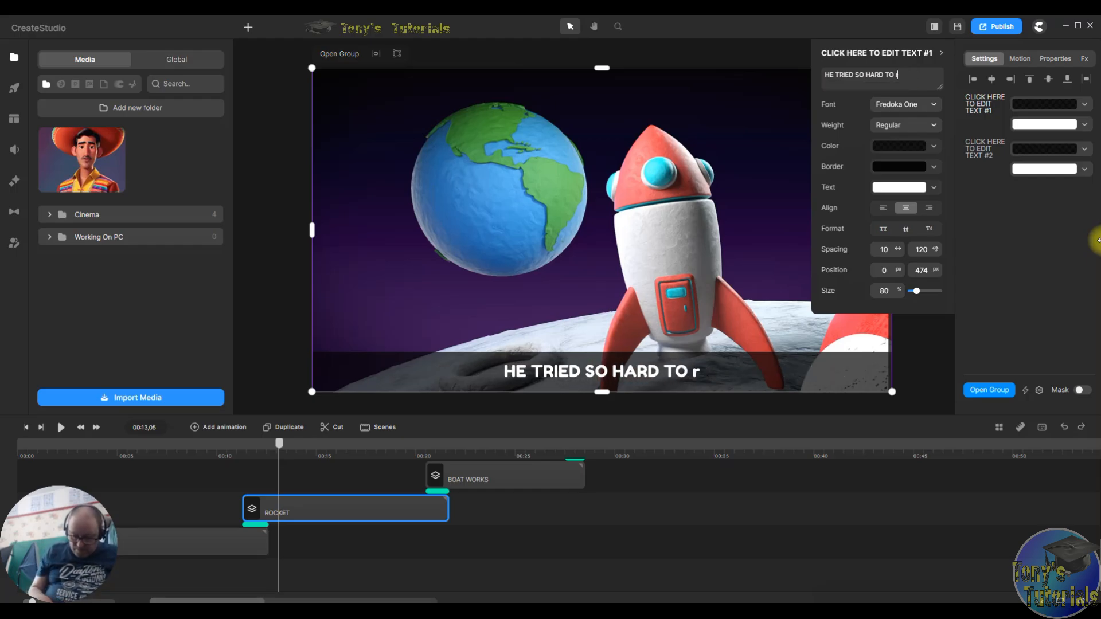
pyautogui.write('ocket')
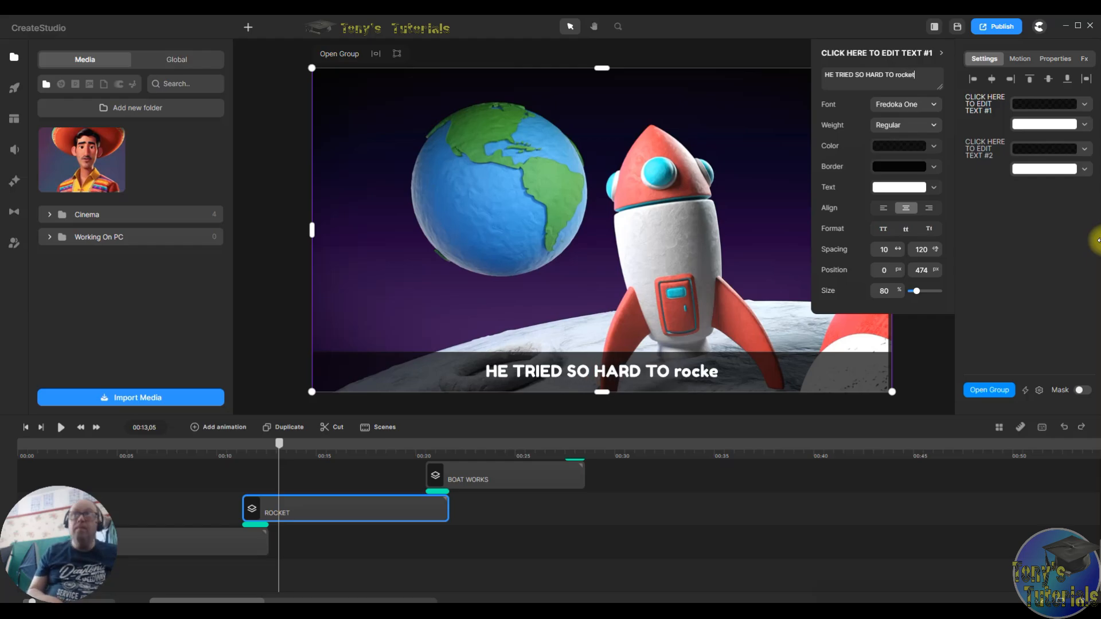
pyautogui.press('BackSpace')
pyautogui.press('BackSpace')
pyautogui.press('BackSpace')
pyautogui.press('BackSpace')
pyautogui.press('BackSpace')
pyautogui.press('BackSpace')
pyautogui.press('BackSpace')
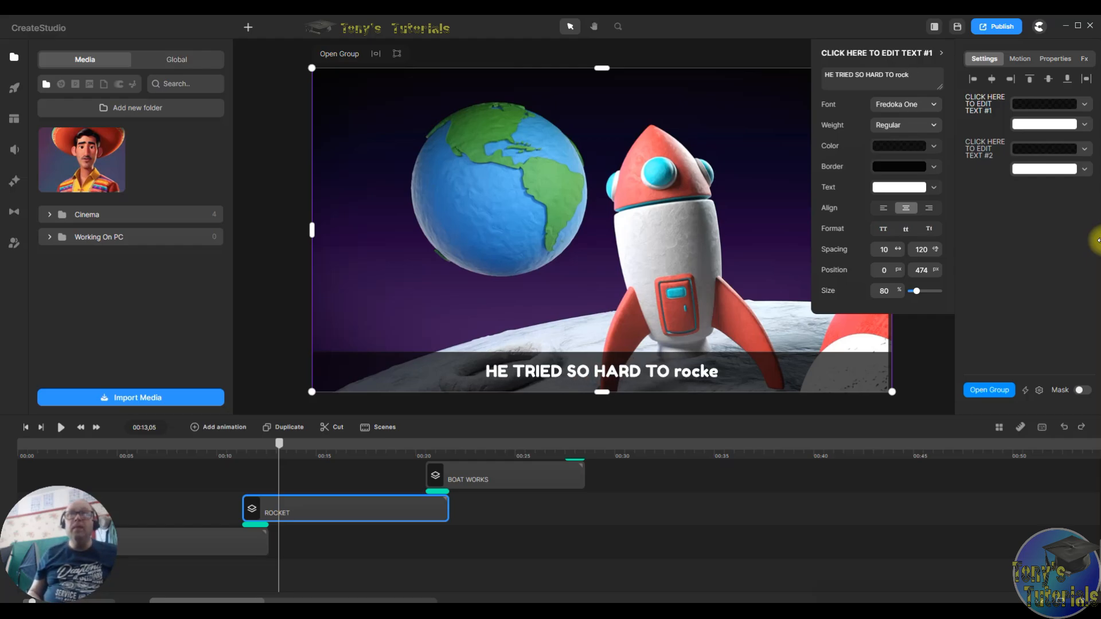
# - Complete ROCKET's first caption in capitals so it reads "HE TRIED SO HARD TO ROCKET HIS BUSINESS INTO SPACE"
pyautogui.write('Rocket')
pyautogui.press('BackSpace')
pyautogui.press('BackSpace')
pyautogui.press('BackSpace')
pyautogui.press('BackSpace')
pyautogui.press('BackSpace')
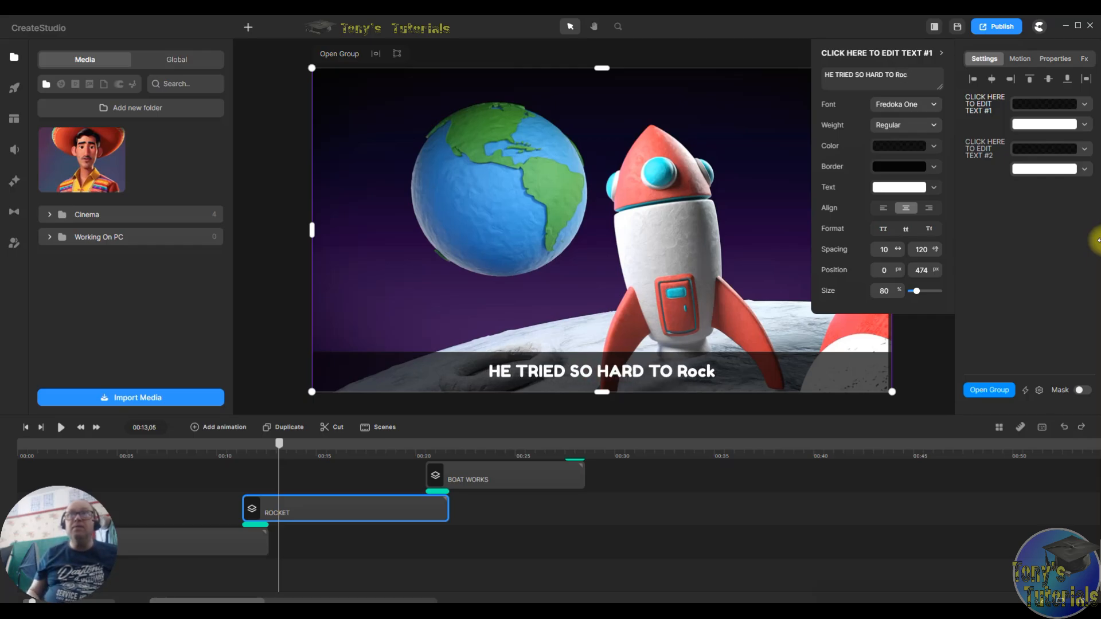
pyautogui.write('OCKET')
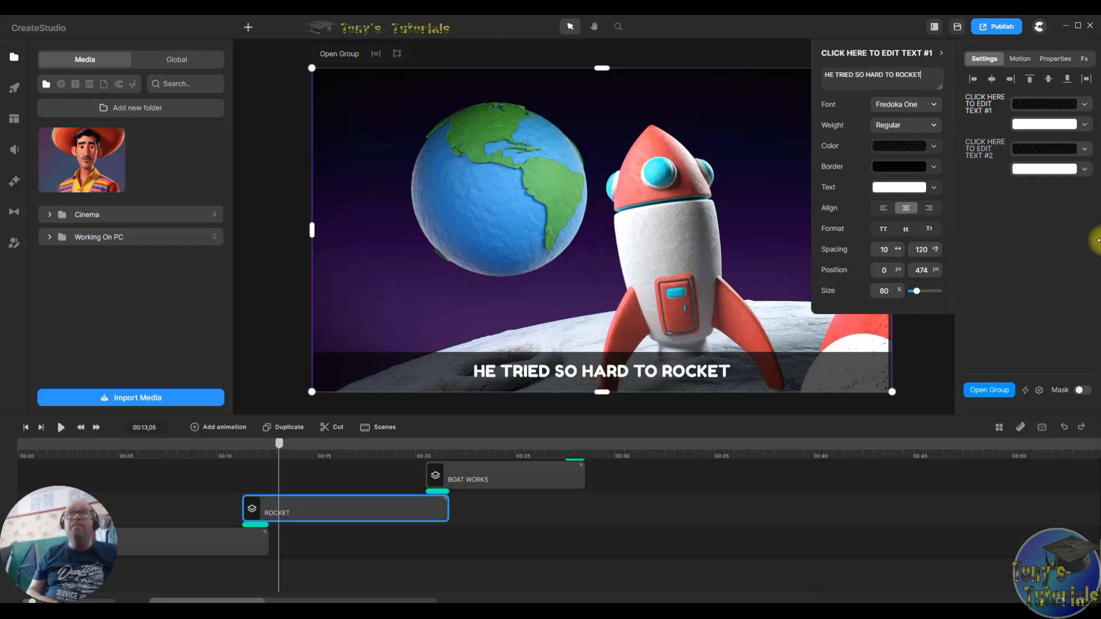
pyautogui.write(' HIS BUSINESS')
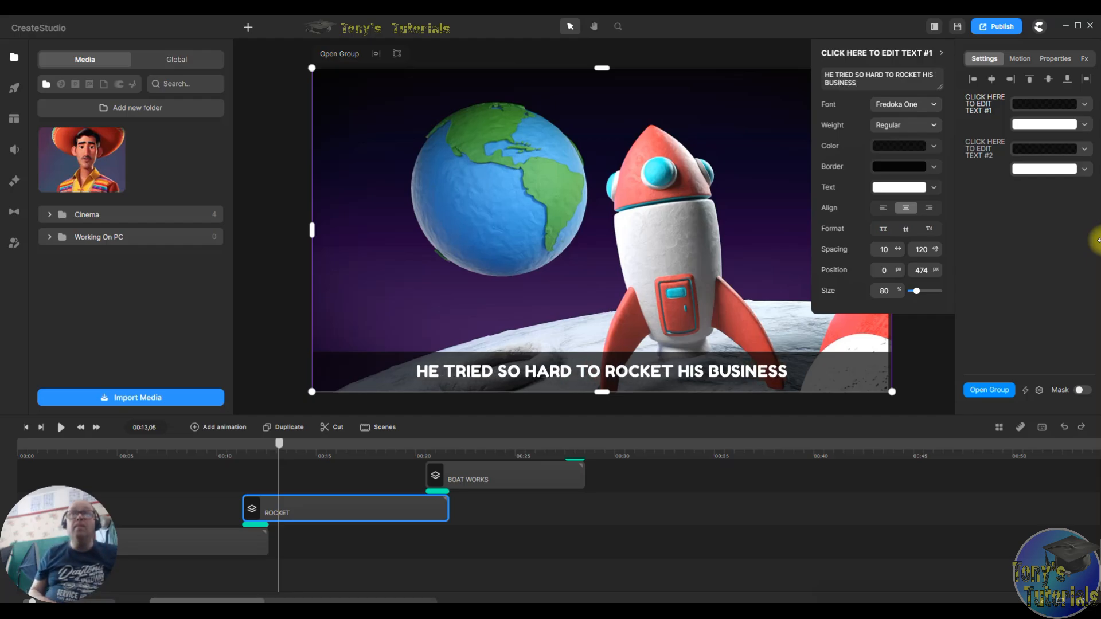
pyautogui.write(' INT')
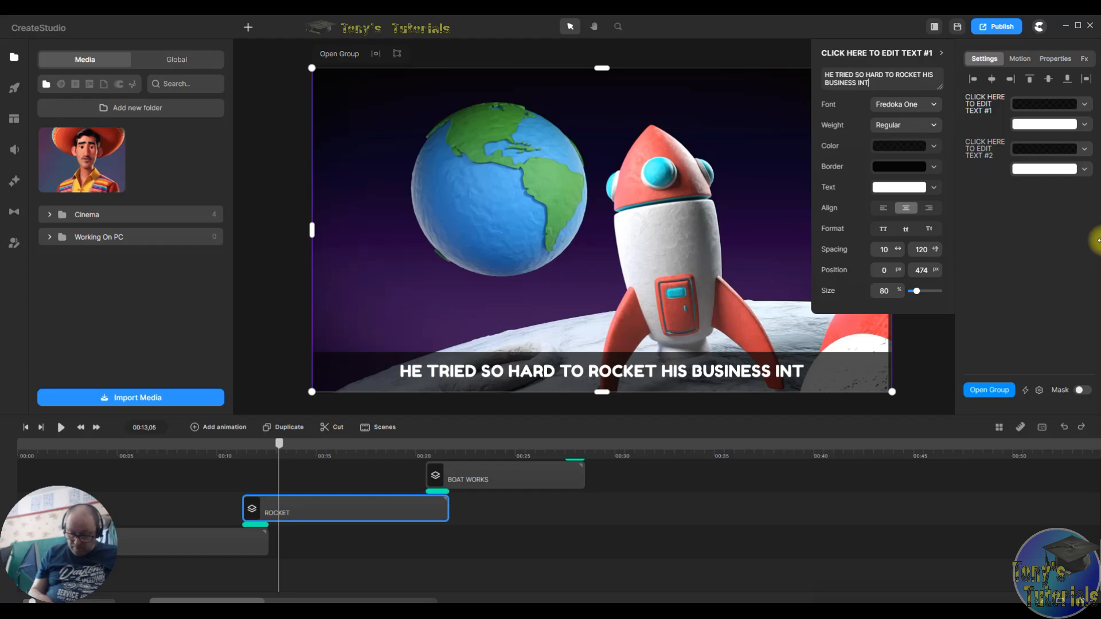
pyautogui.write('O SPACE')
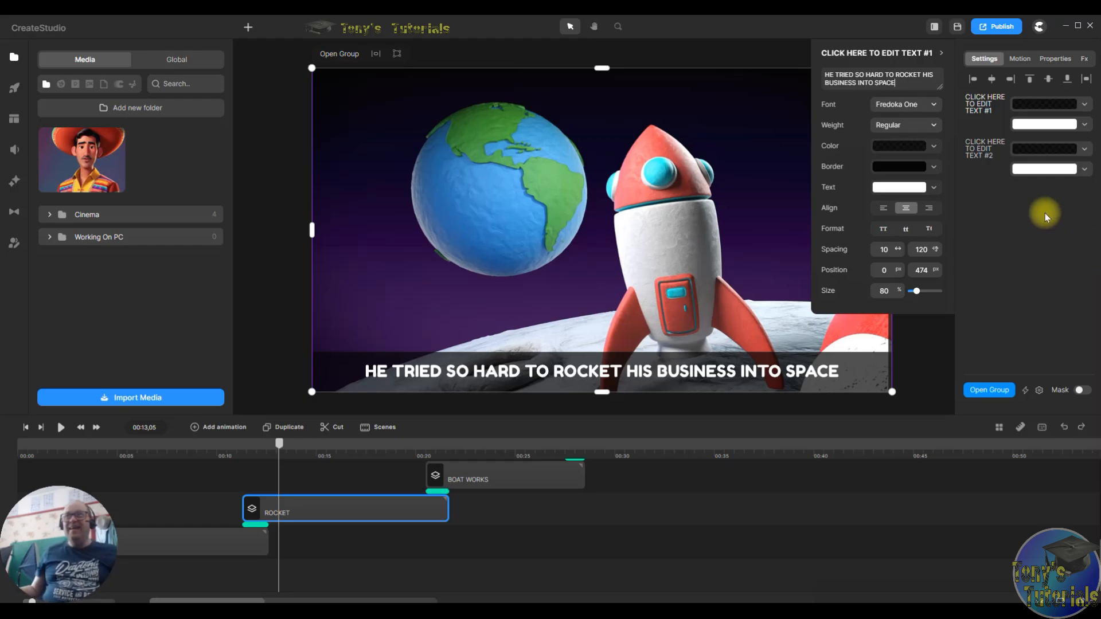
# - Review the text of ROCKET's second caption and how it looks in the scene at 00:18,05
pyautogui.click(978, 152)
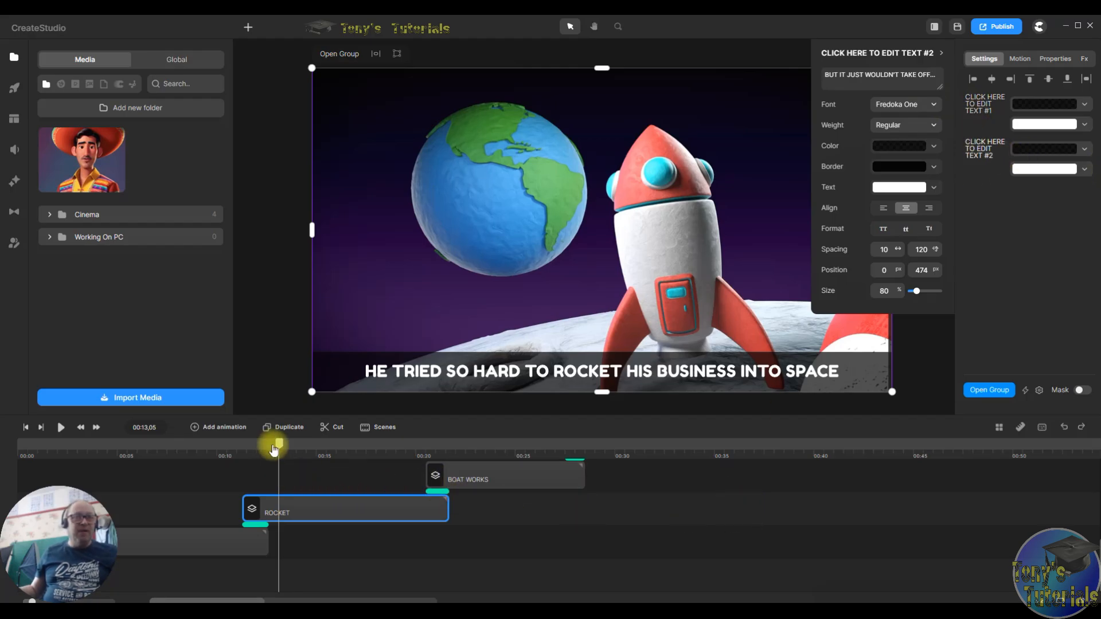
pyautogui.moveTo(280, 449); pyautogui.dragTo(380, 454)
pyautogui.click(992, 146)
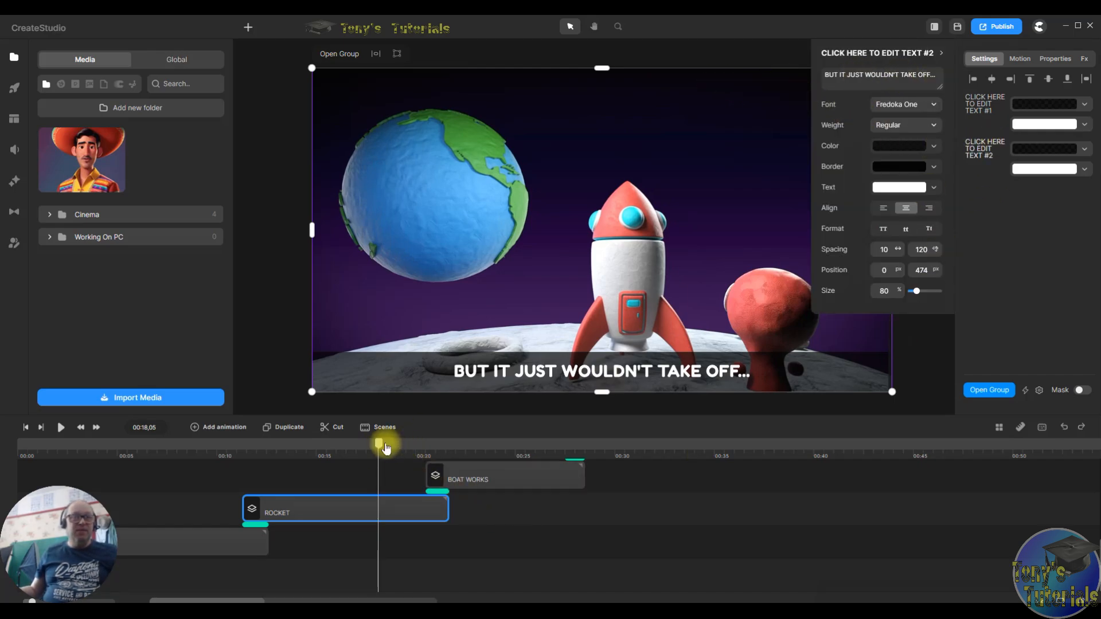
# - At 00:23,28, replace "{YOUR BUSINESS" in the BOAT WORKS scene's first caption with "tONYS tUTORIALS"
pyautogui.moveTo(379, 446); pyautogui.dragTo(494, 457)
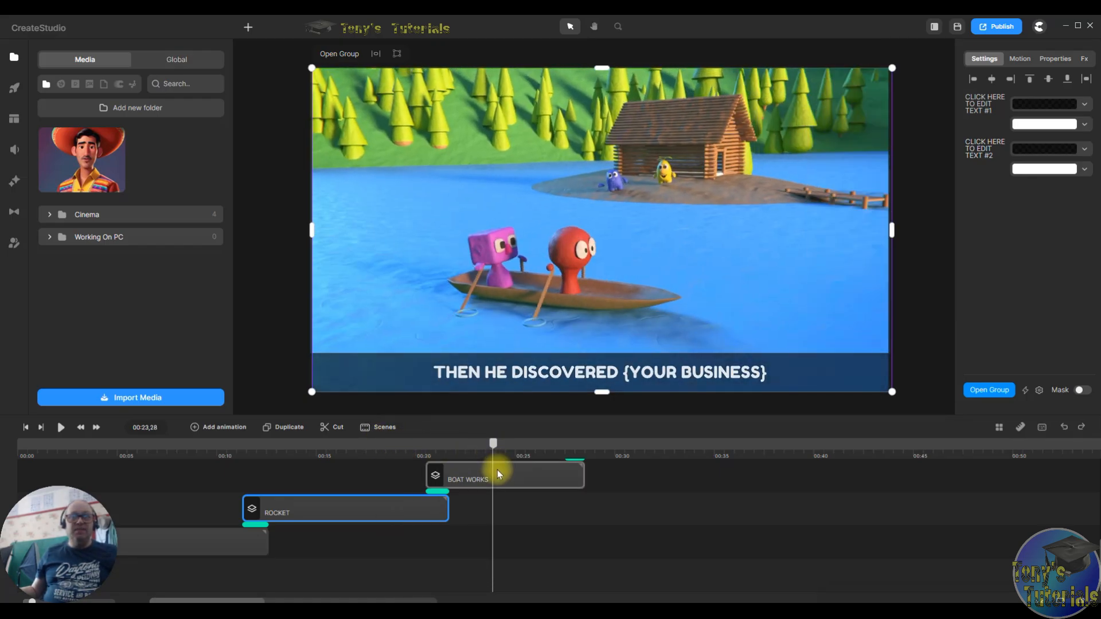
pyautogui.click(498, 471)
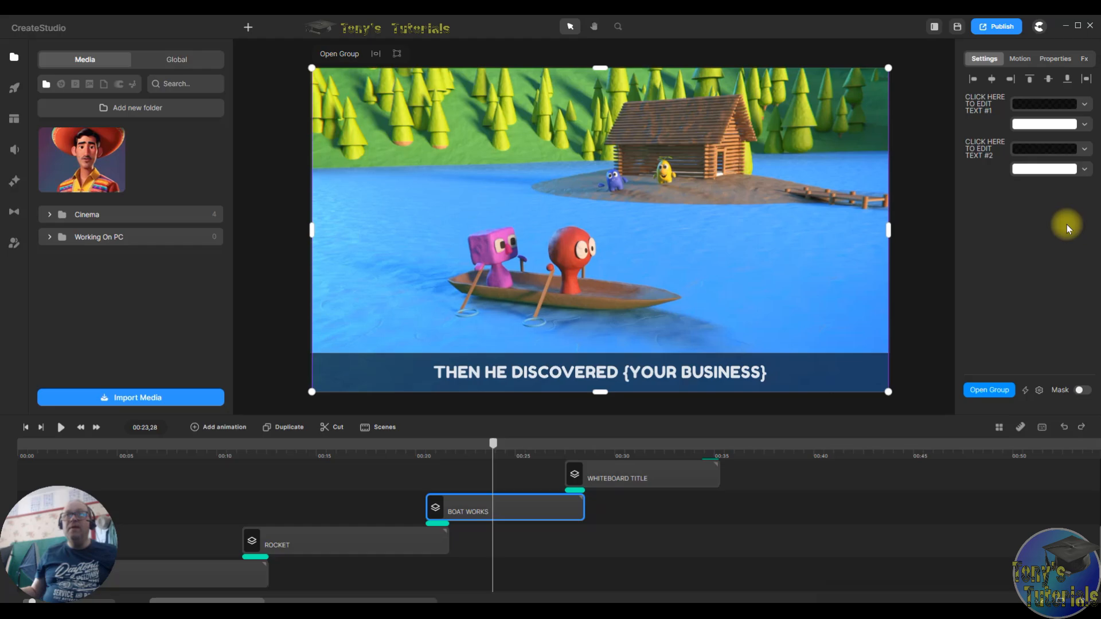
pyautogui.click(983, 110)
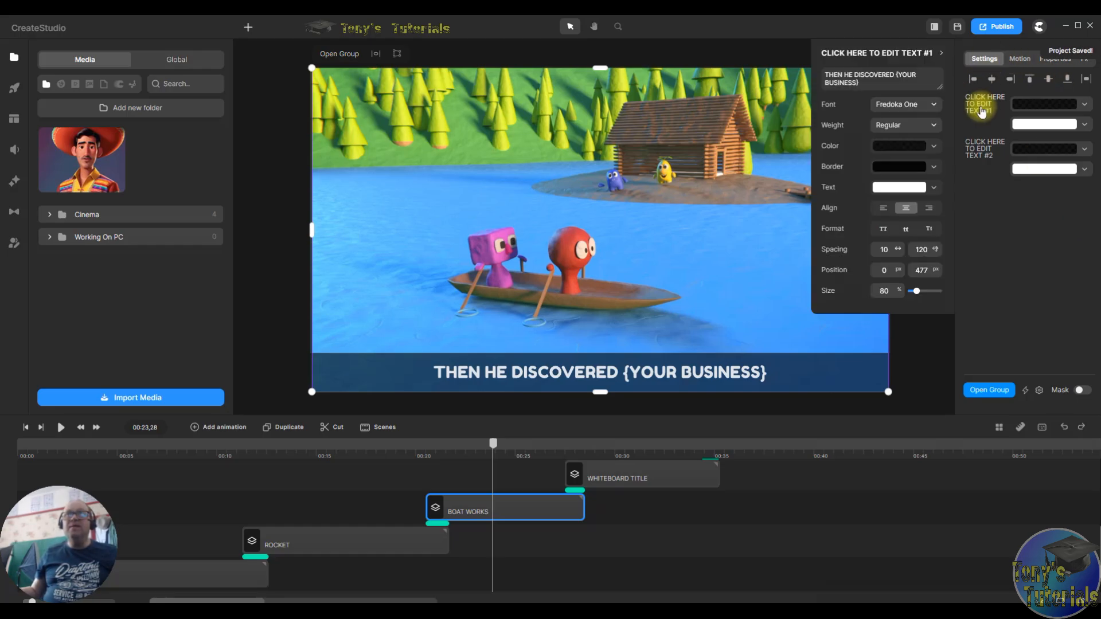
pyautogui.moveTo(857, 84); pyautogui.dragTo(891, 75)
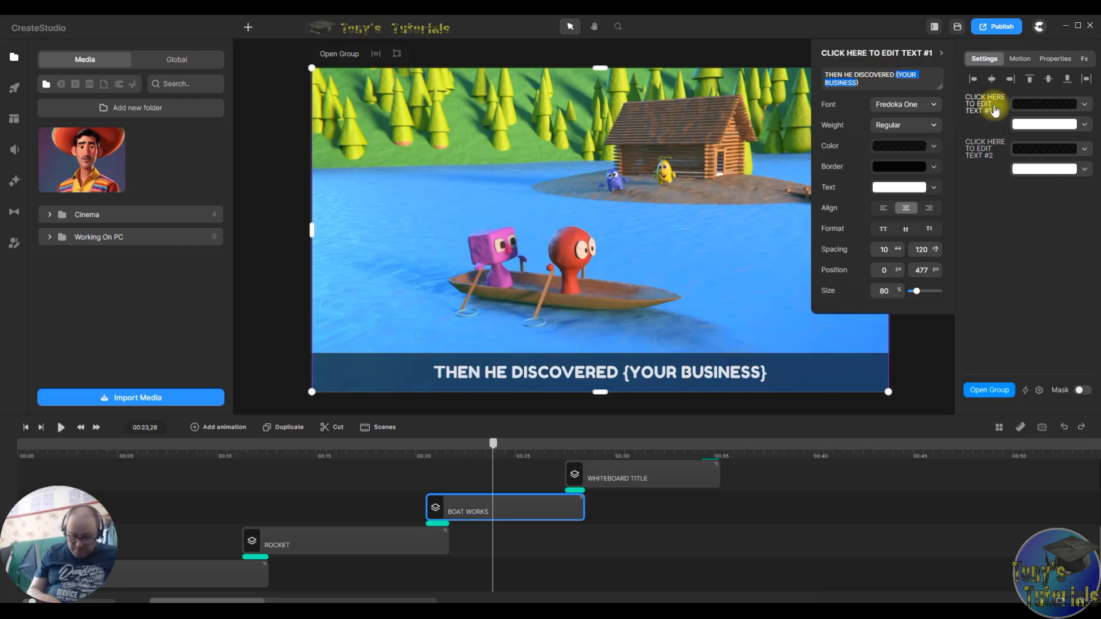
pyautogui.write('tONYS tUTO')
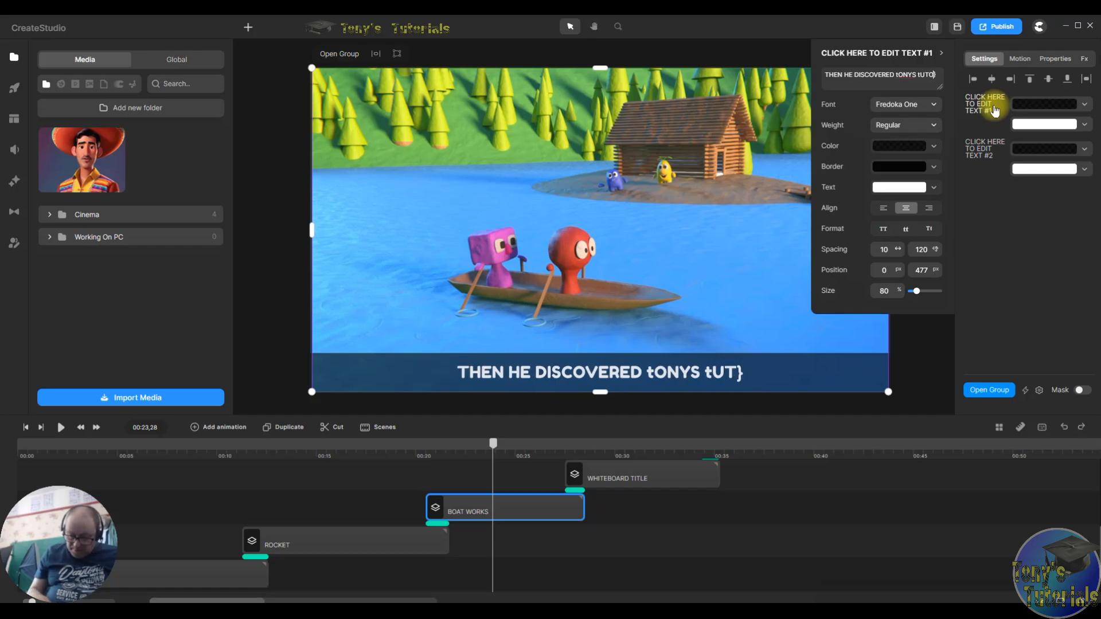
pyautogui.write('RIALS')
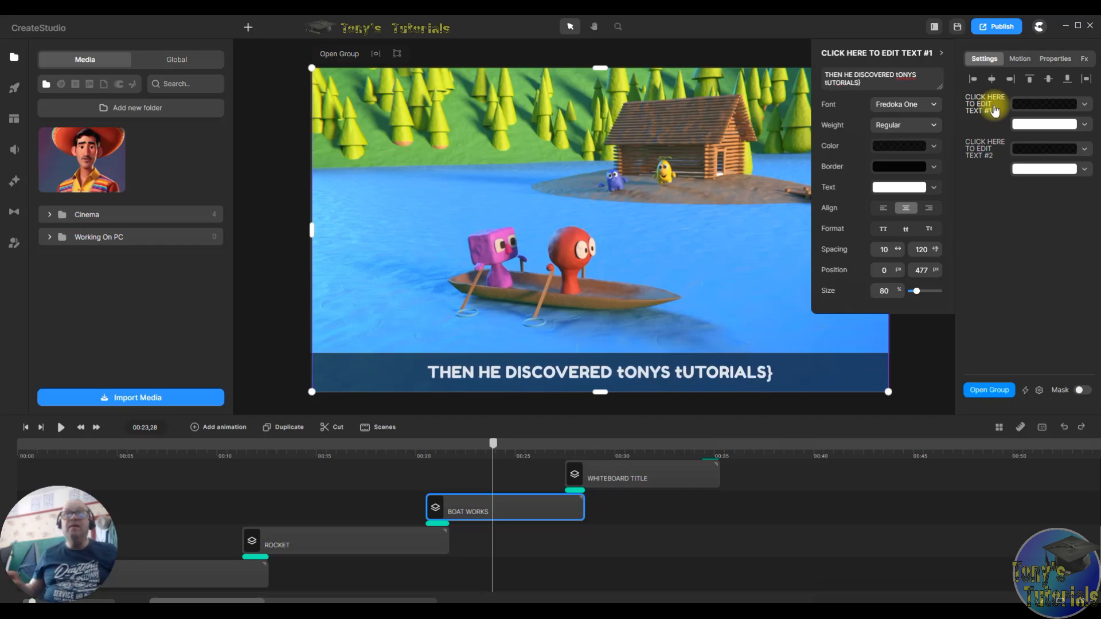
# - Retype the end of BOAT WORKS's first caption without the closing brace, so it reads "THEN HE DISCOVERED TONYS TUTORIALS"
pyautogui.press('BackSpace')
pyautogui.press('BackSpace')
pyautogui.press('BackSpace')
pyautogui.press('BackSpace')
pyautogui.press('BackSpace')
pyautogui.press('BackSpace')
pyautogui.press('BackSpace')
pyautogui.press('BackSpace')
pyautogui.press('BackSpace')
pyautogui.press('BackSpace')
pyautogui.press('BackSpace')
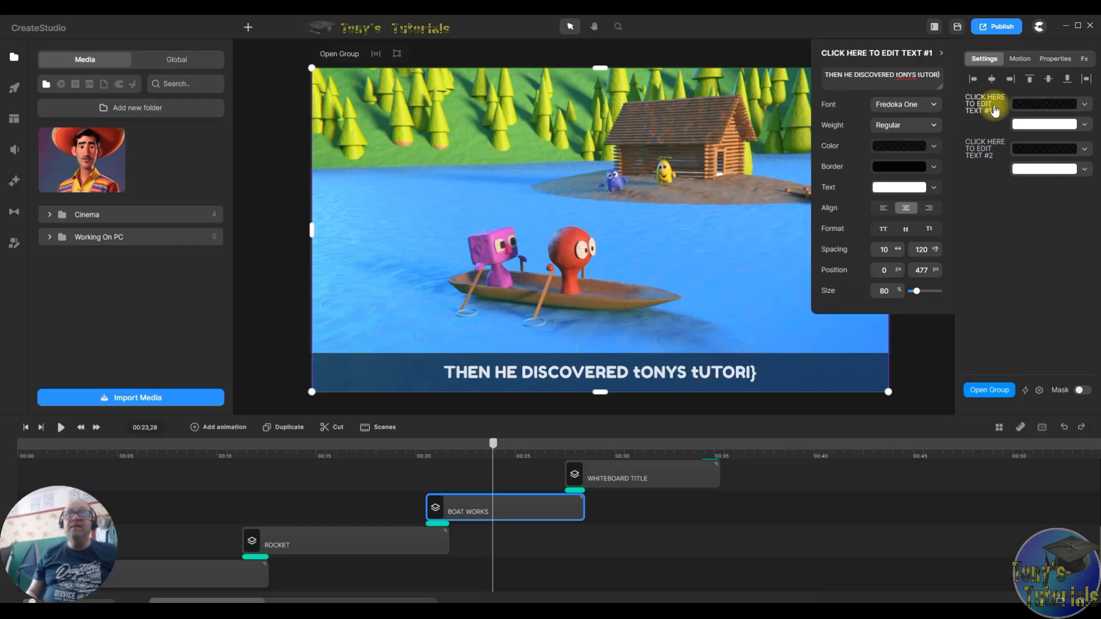
pyautogui.press('BackSpace')
pyautogui.press('BackSpace')
pyautogui.press('BackSpace')
pyautogui.press('BackSpace')
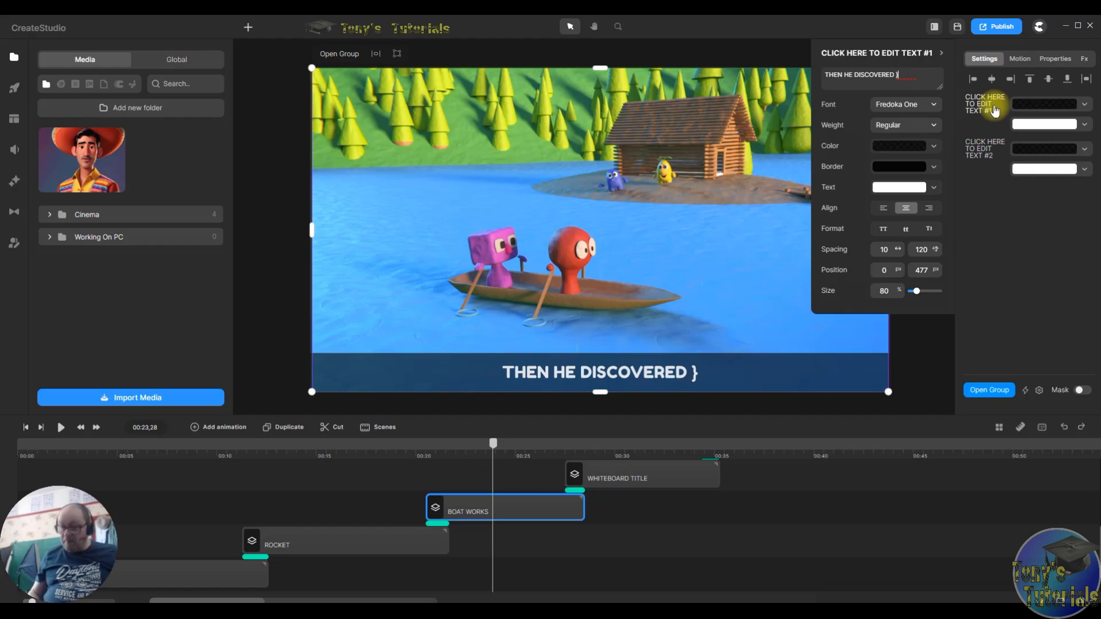
pyautogui.press('BackSpace')
pyautogui.write('TONYS')
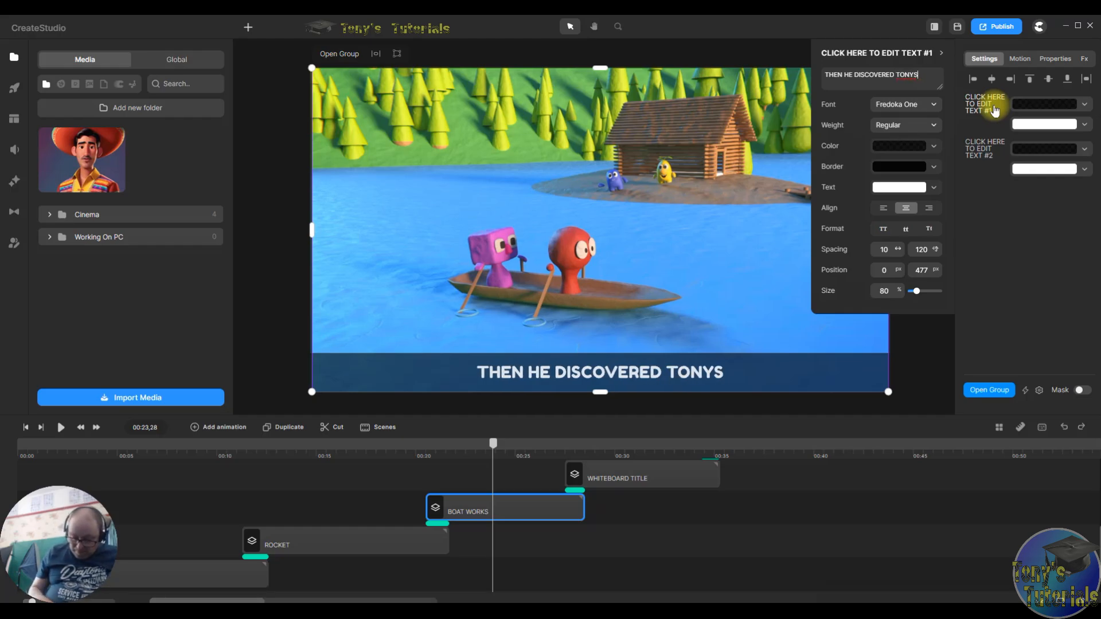
pyautogui.write(' TUT')
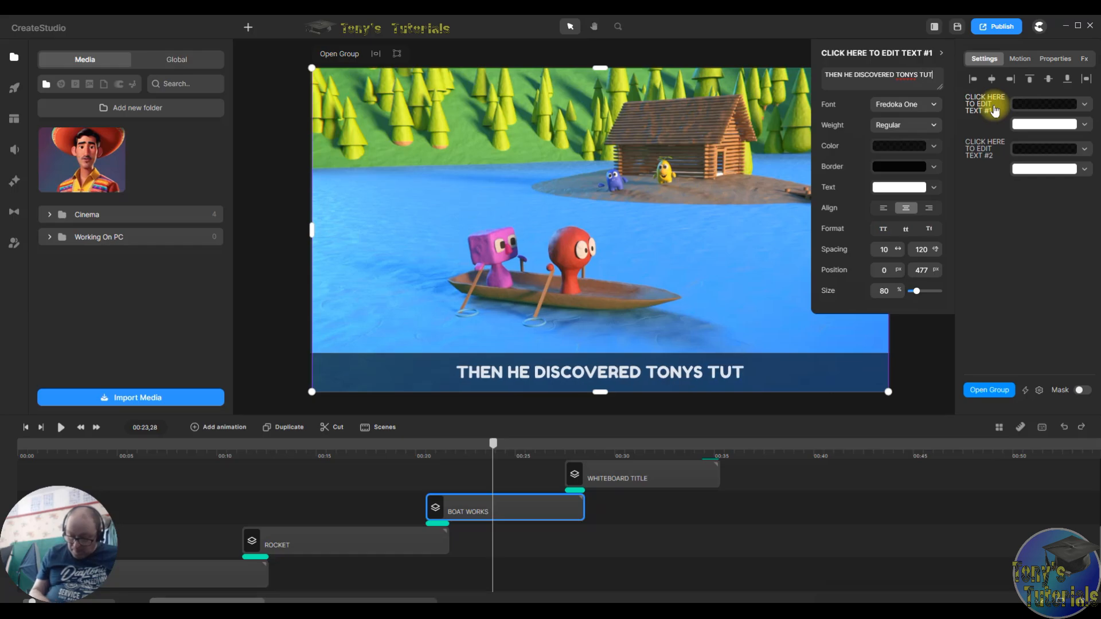
pyautogui.write('ORIA')
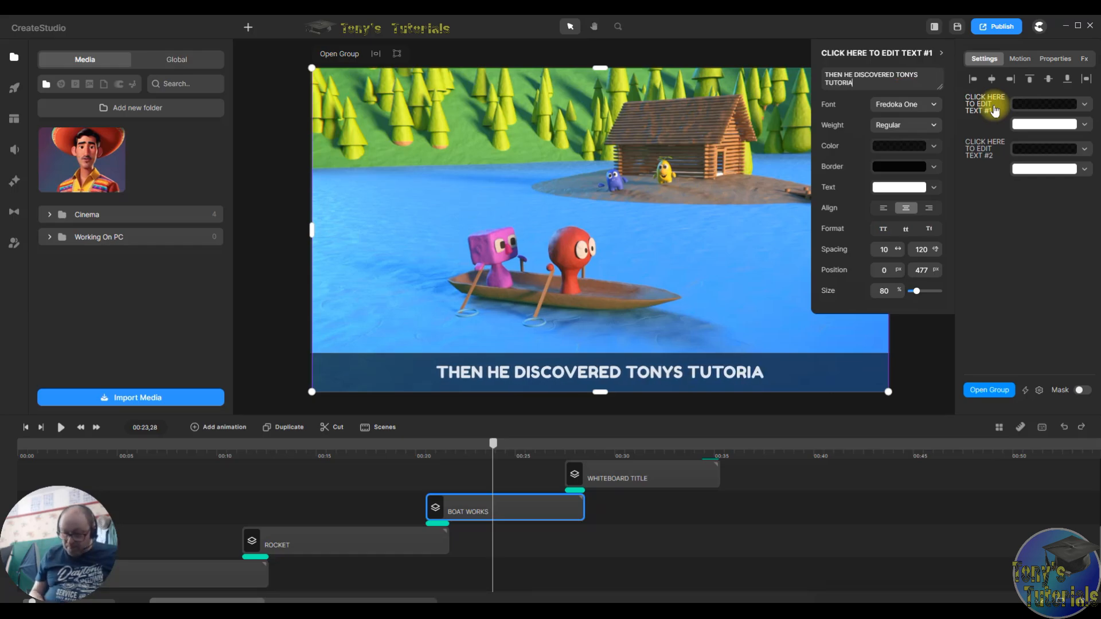
pyautogui.write('LS')
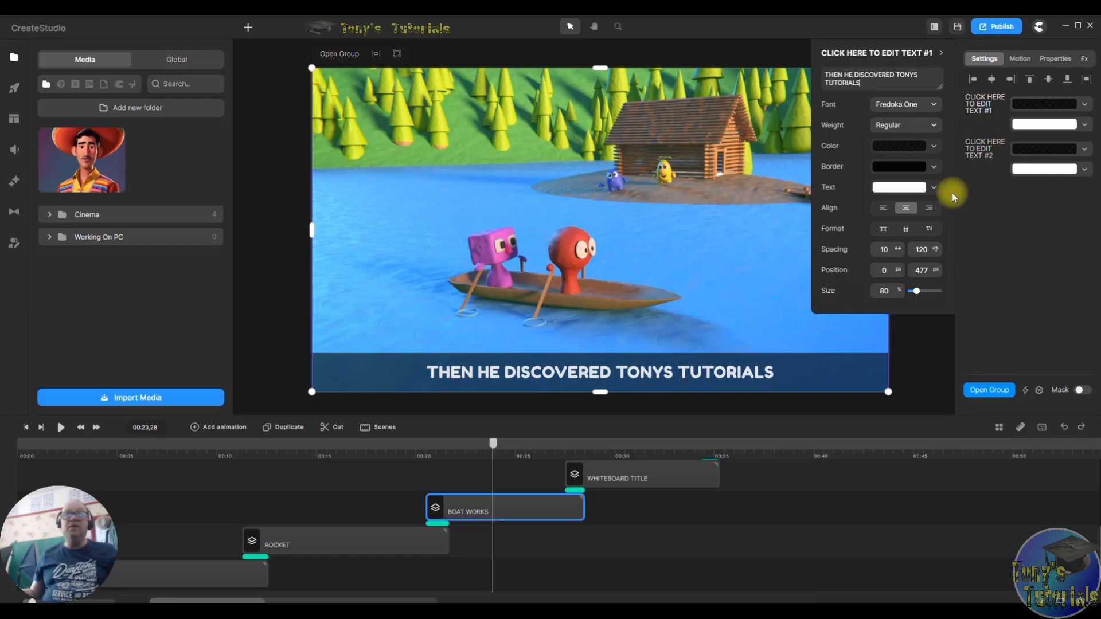
# - Review the text of BOAT WORKS's second caption and how it looks in the scene at 00:26,05
pyautogui.click(981, 153)
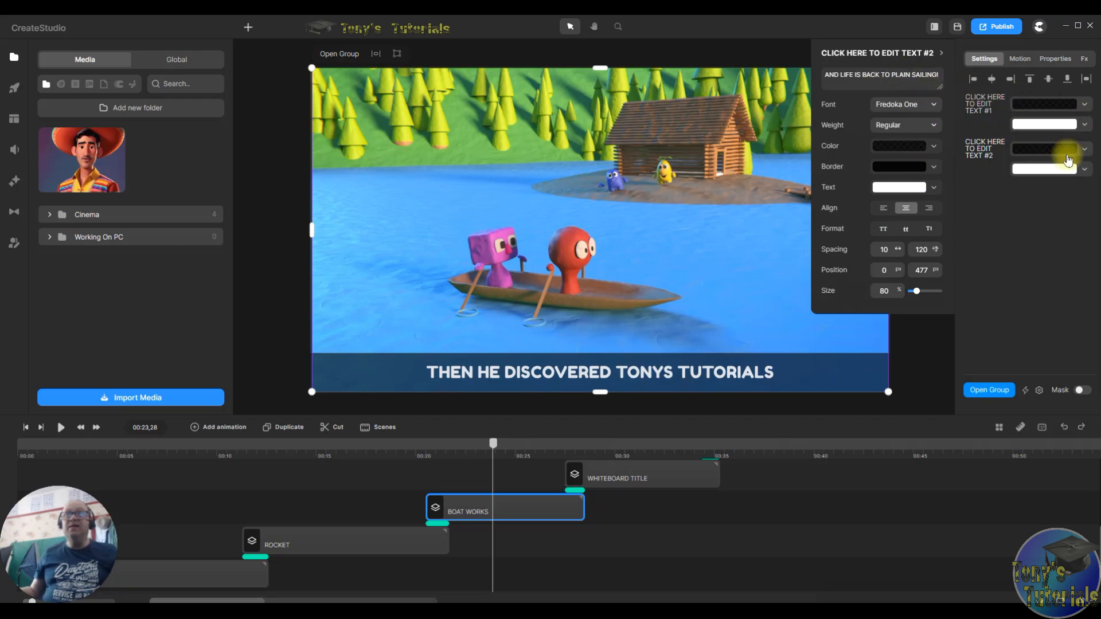
pyautogui.click(978, 149)
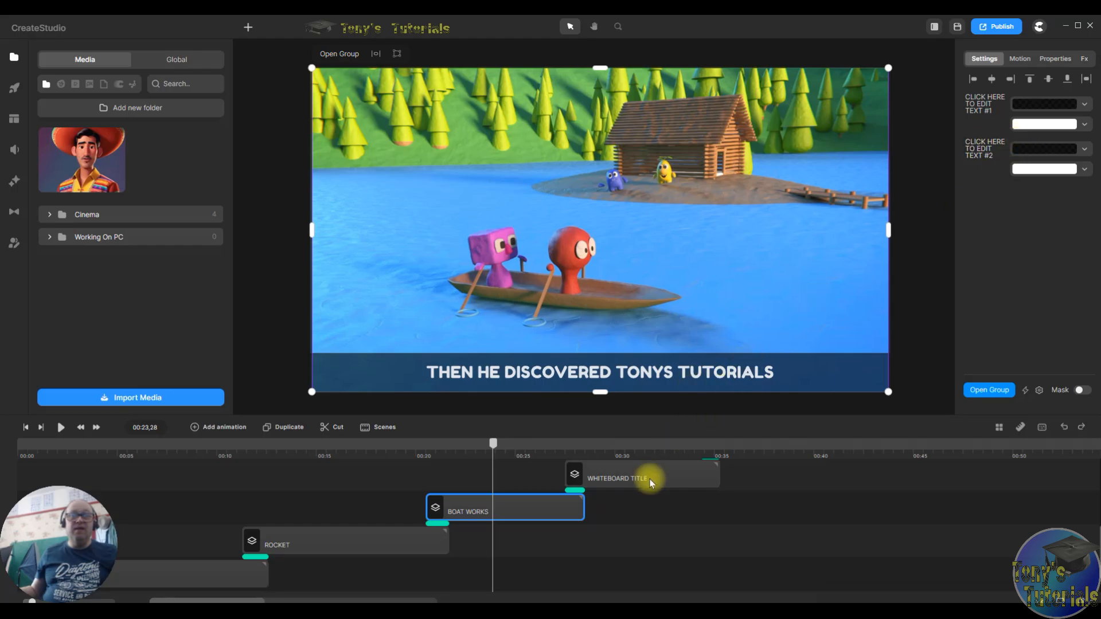
pyautogui.moveTo(495, 448); pyautogui.dragTo(526, 448)
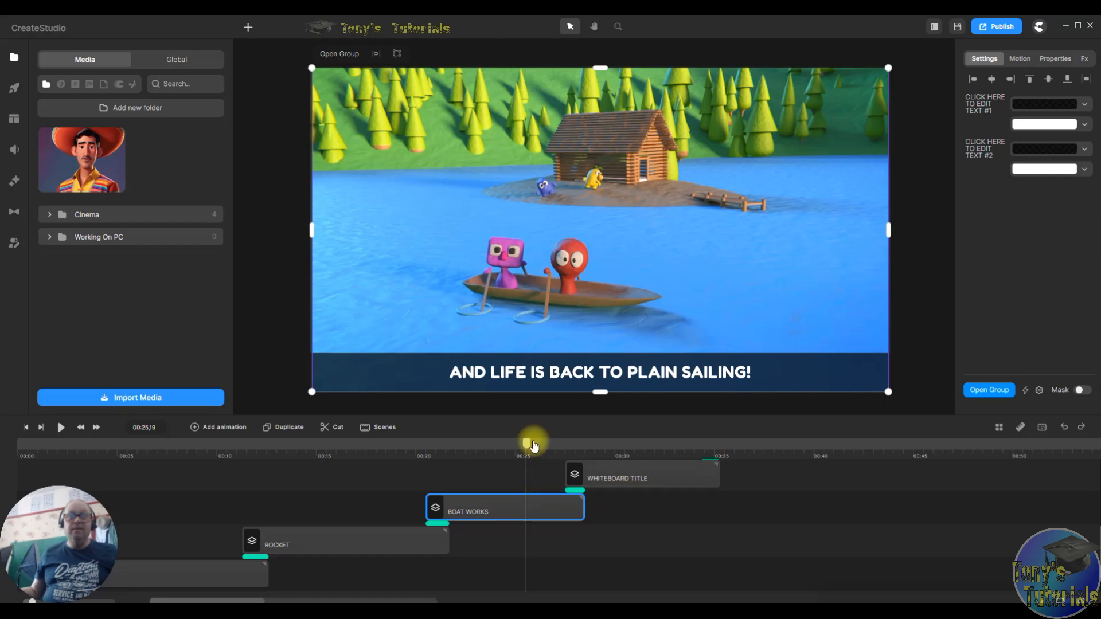
pyautogui.moveTo(531, 444); pyautogui.dragTo(542, 443)
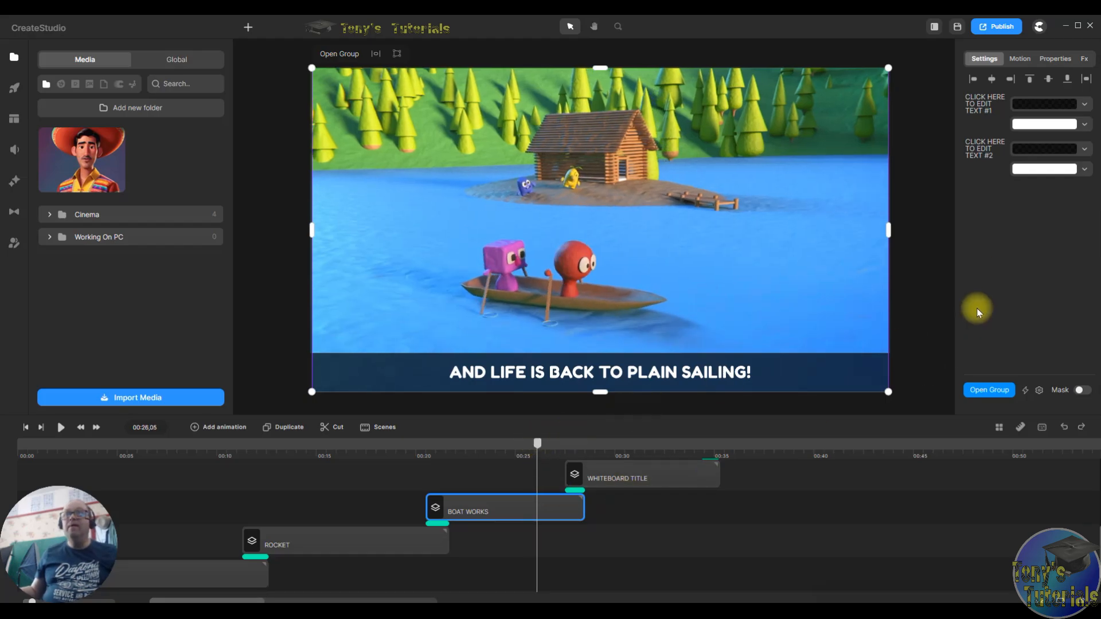
# - Replace "PLAIN SAILING!" in BOAT WORKS's second caption so it reads "AND LIFE IS BACK TO A STEADY PADDLE"
pyautogui.click(983, 156)
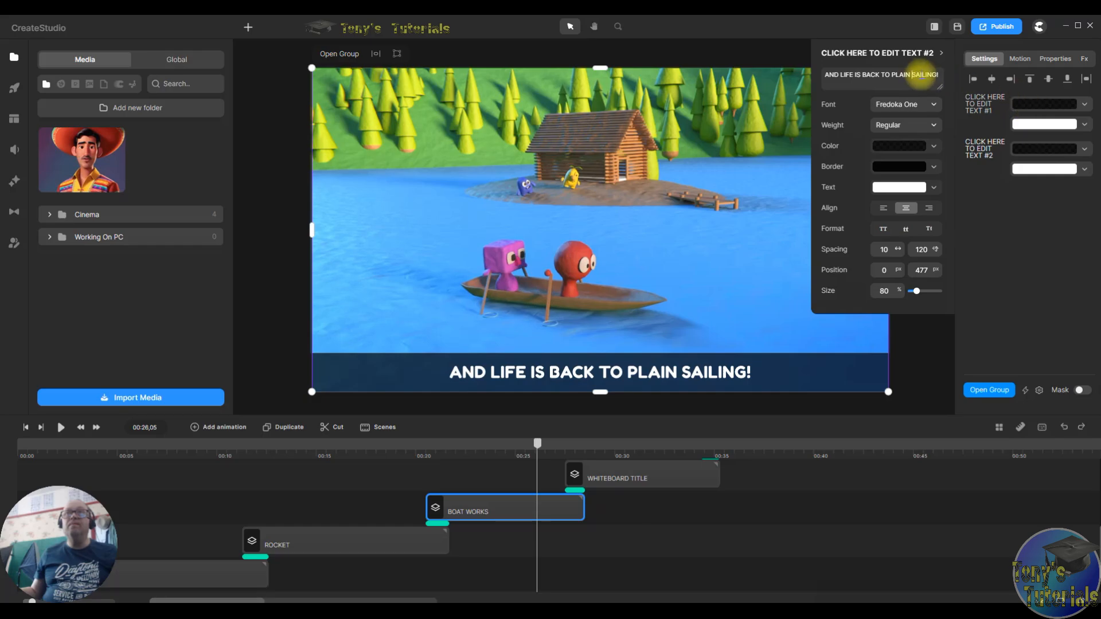
pyautogui.moveTo(938, 74); pyautogui.dragTo(891, 74)
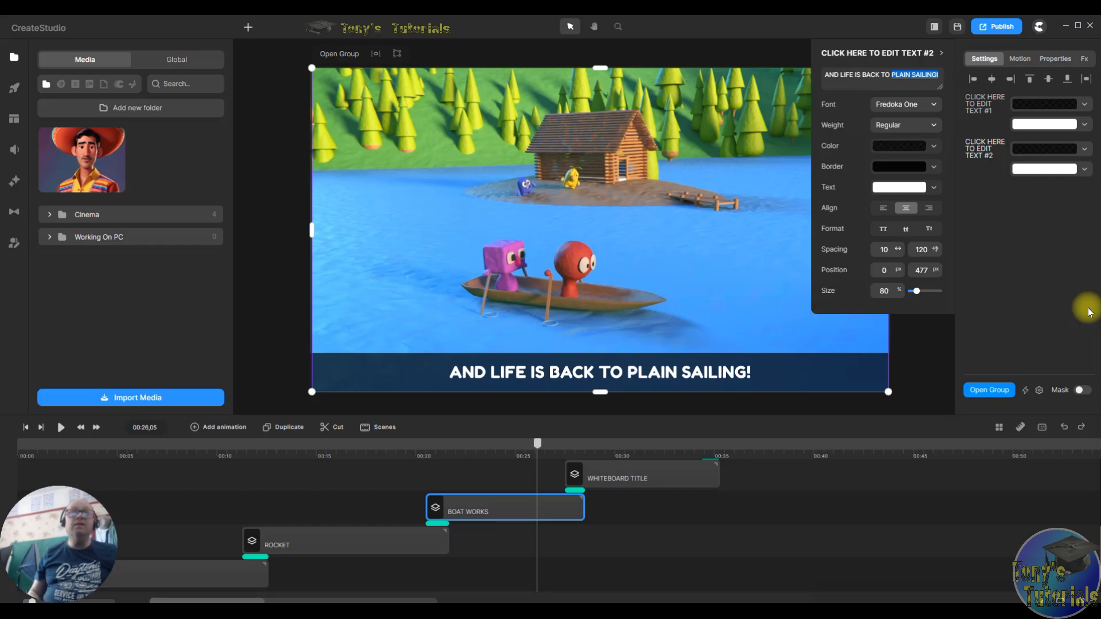
pyautogui.press('BackSpace')
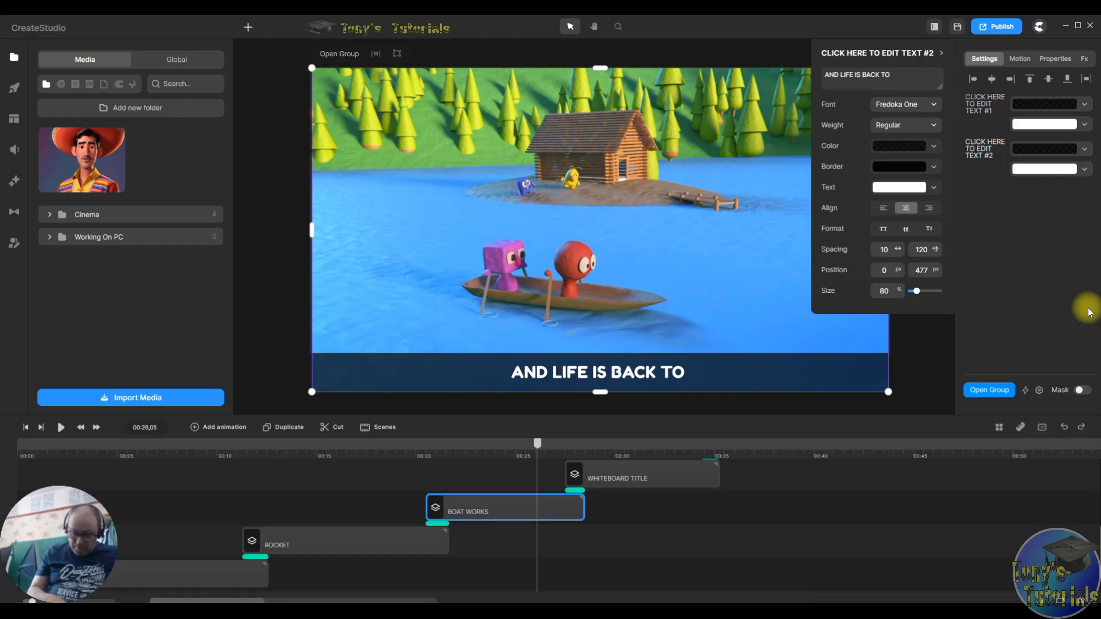
pyautogui.write('A')
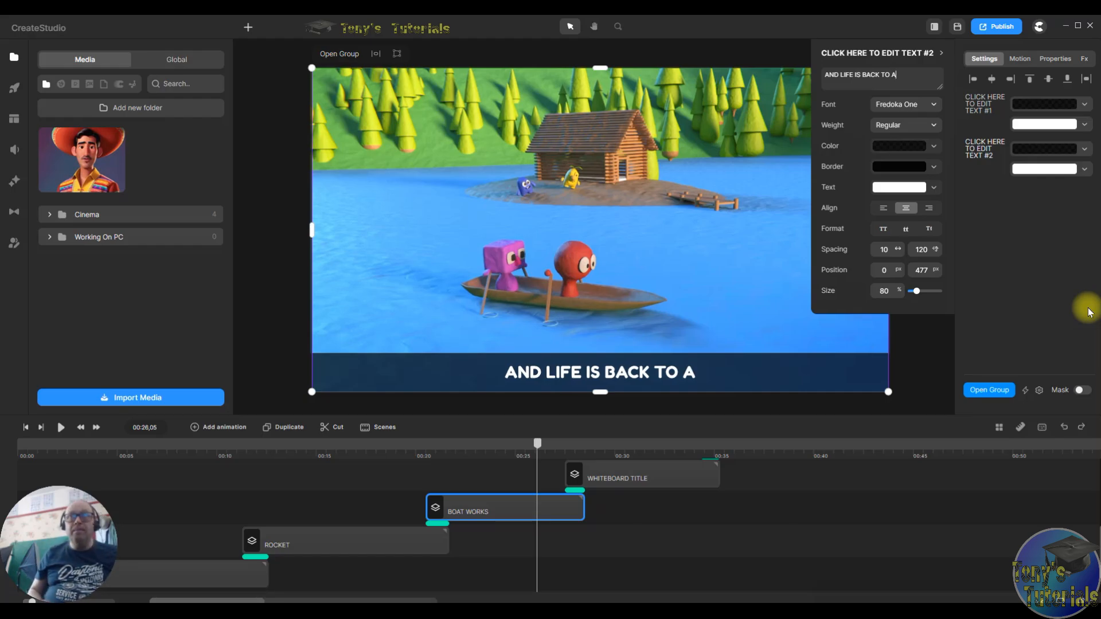
pyautogui.write(' S')
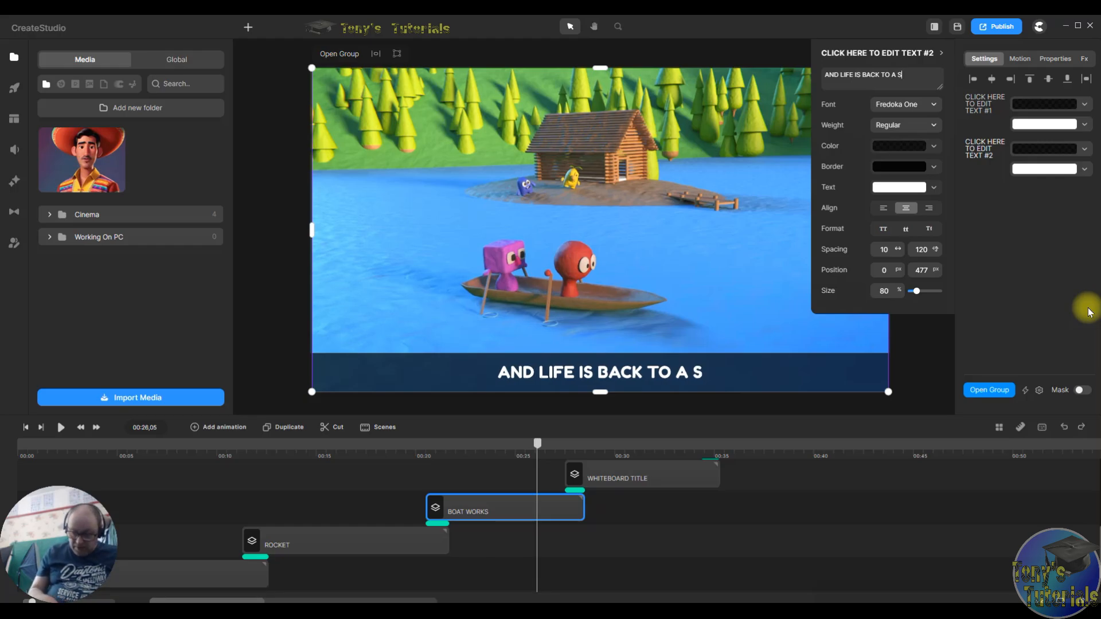
pyautogui.write('TEADY')
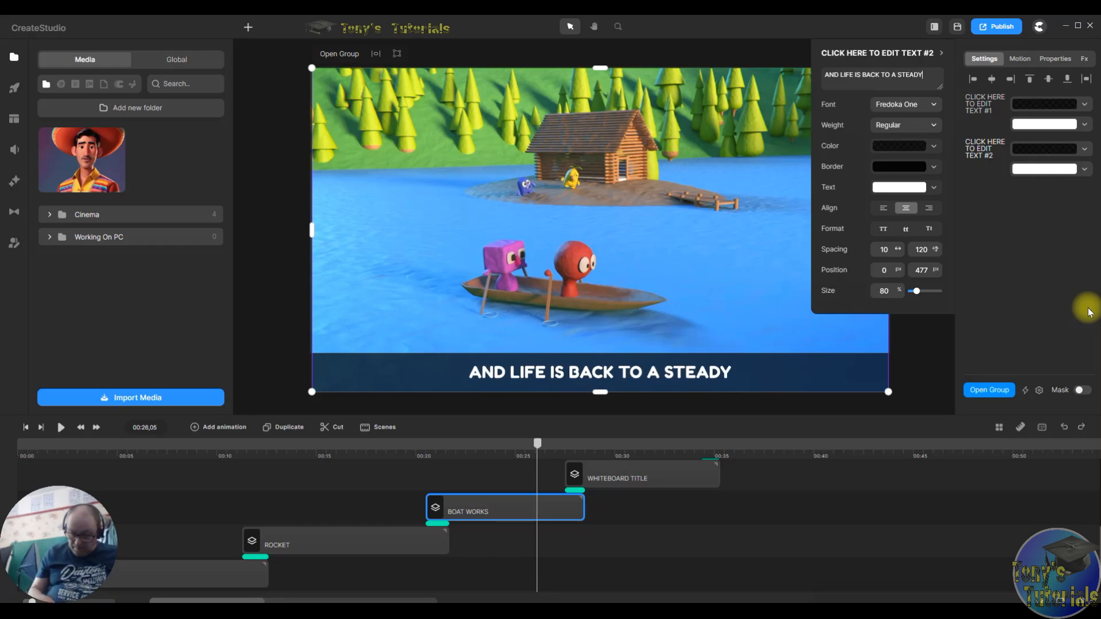
pyautogui.write(' PADDLE')
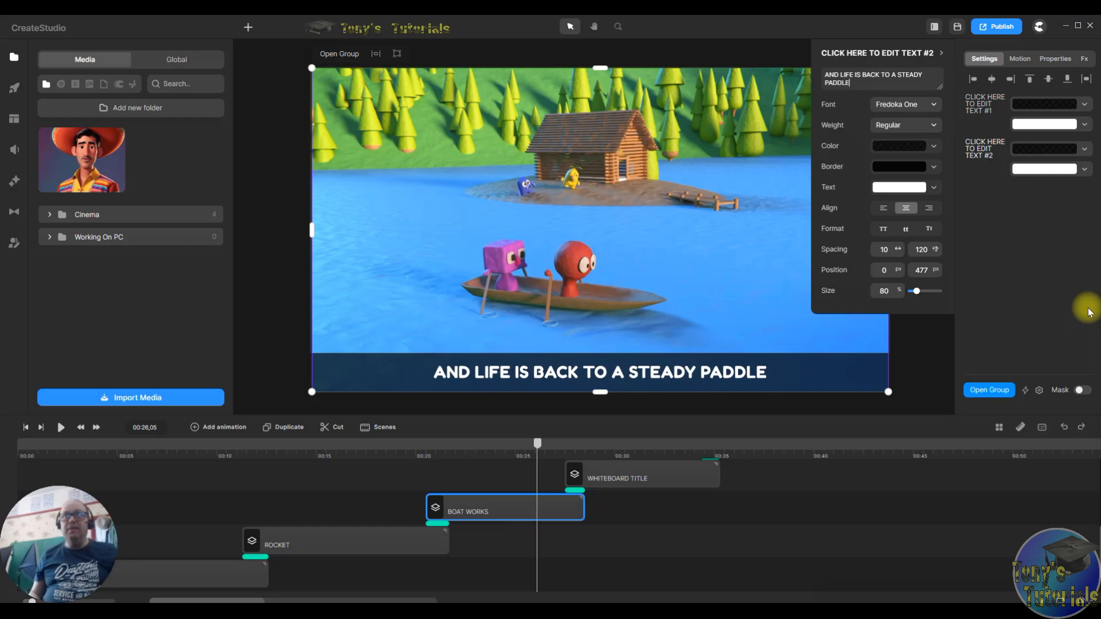
pyautogui.press('Return')
pyautogui.press('BackSpace')
pyautogui.press('BackSpace')
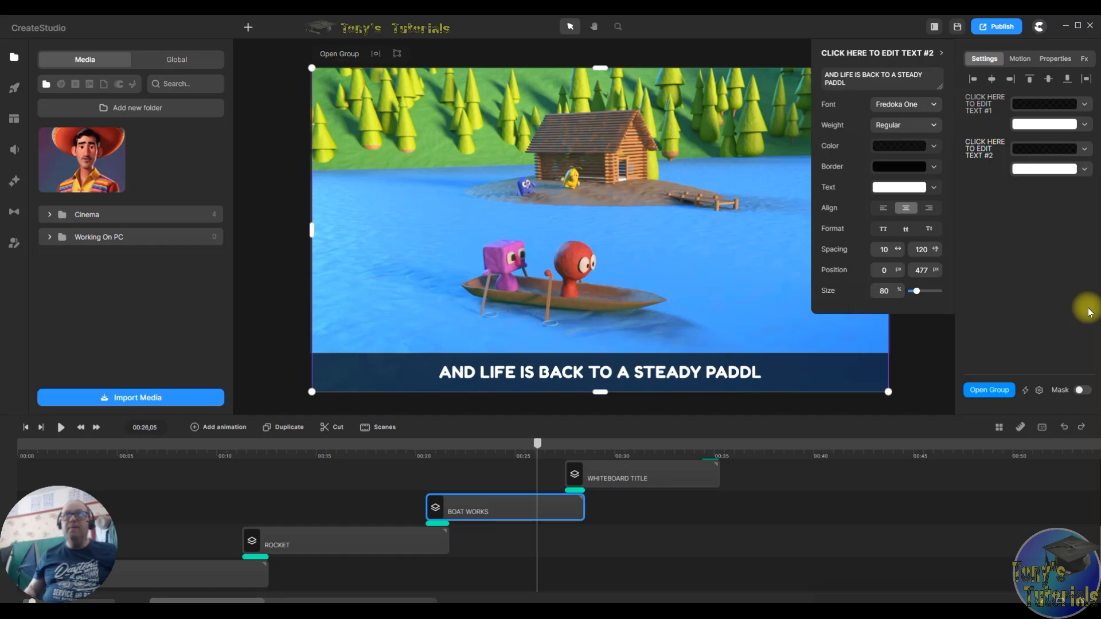
pyautogui.write('E')
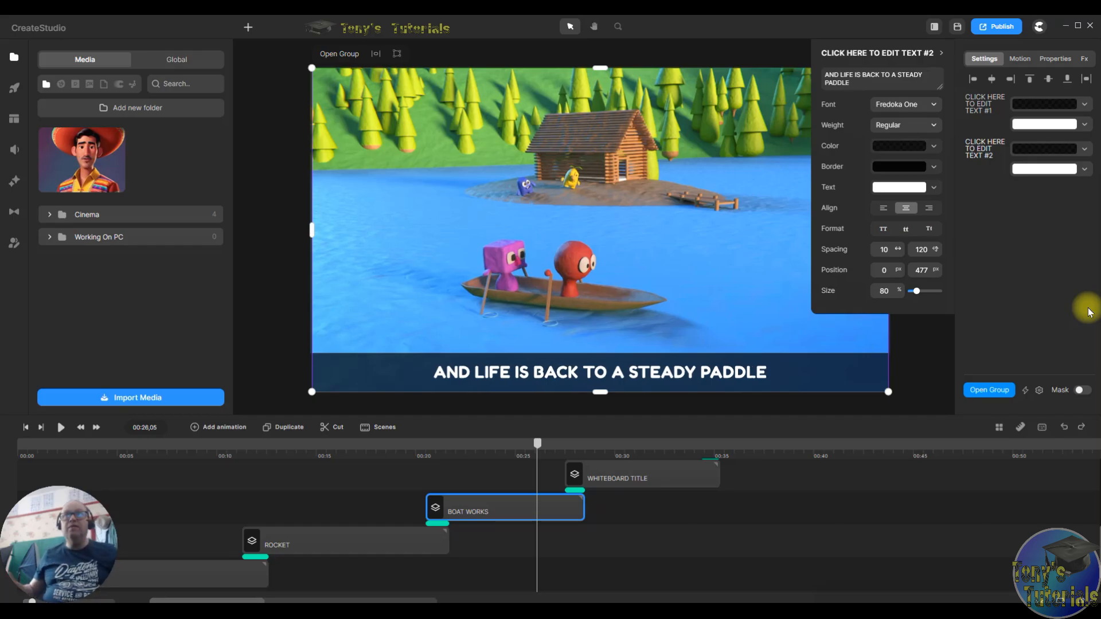
pyautogui.click(1020, 300)
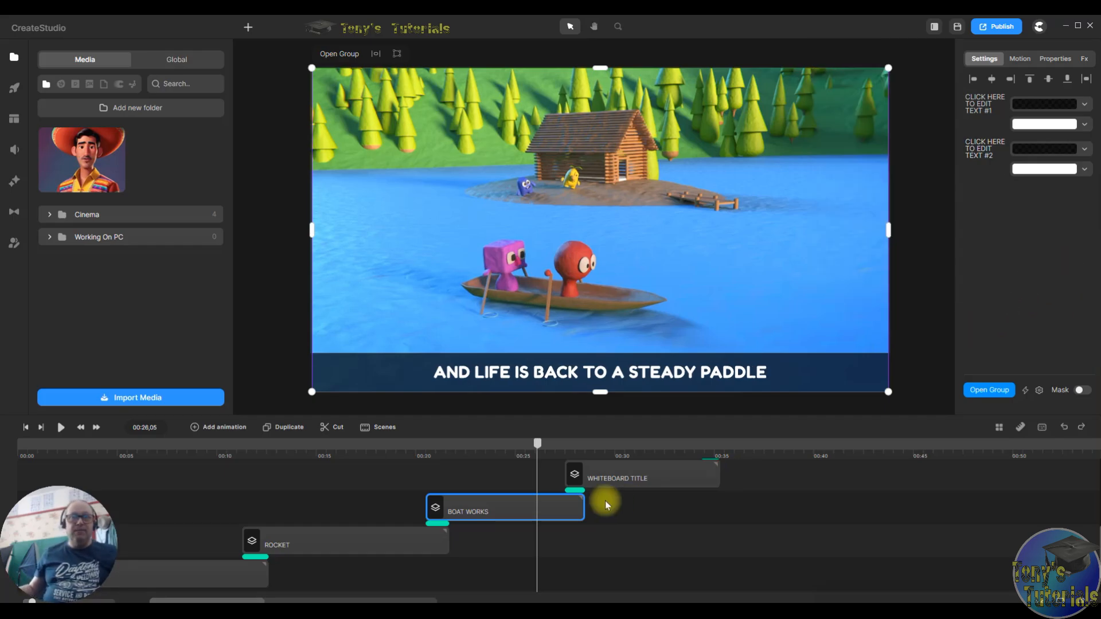
# - At 00:29,13, replace the first text of the WHITEBOARD TITLE scene with "PLEASE LIKE AND SUBSCRIBE!"
pyautogui.moveTo(538, 446); pyautogui.dragTo(601, 454)
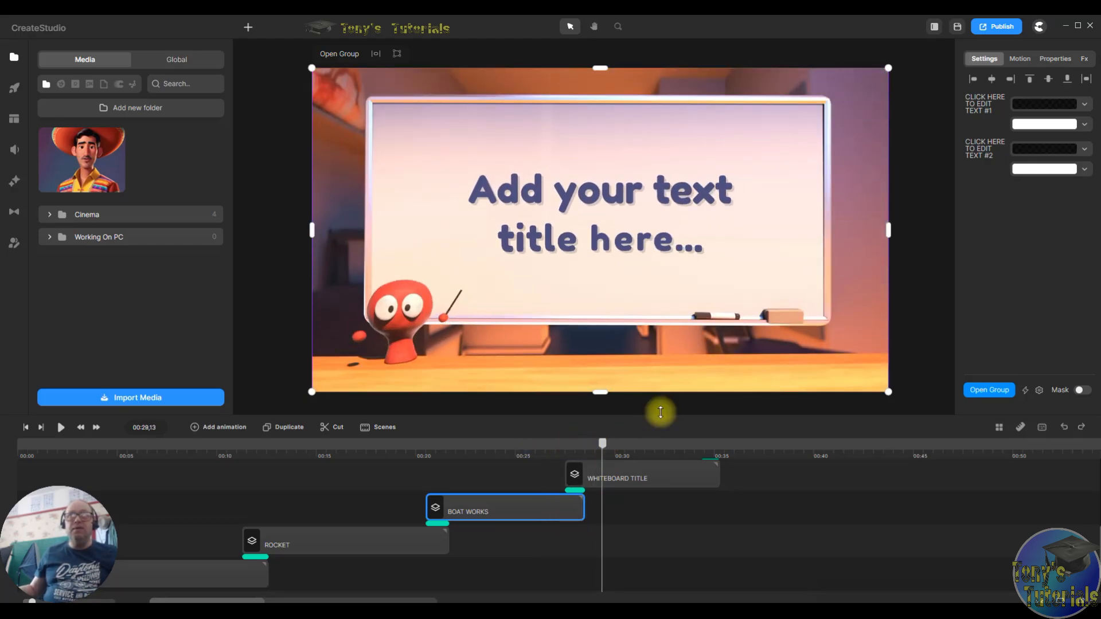
pyautogui.click(639, 491)
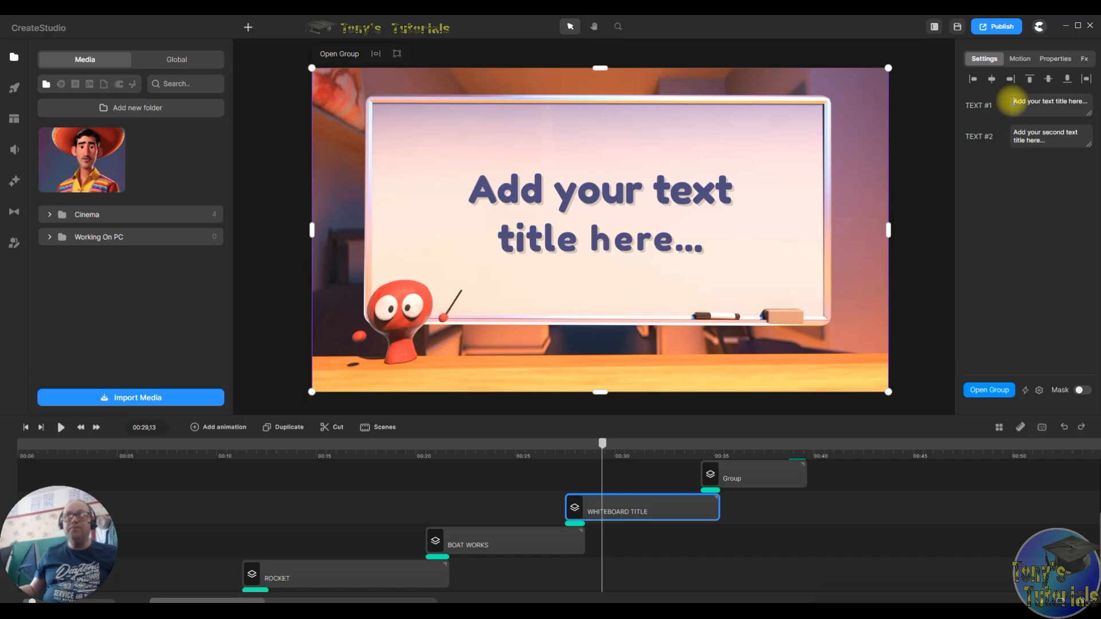
pyautogui.moveTo(1027, 102); pyautogui.dragTo(1088, 101)
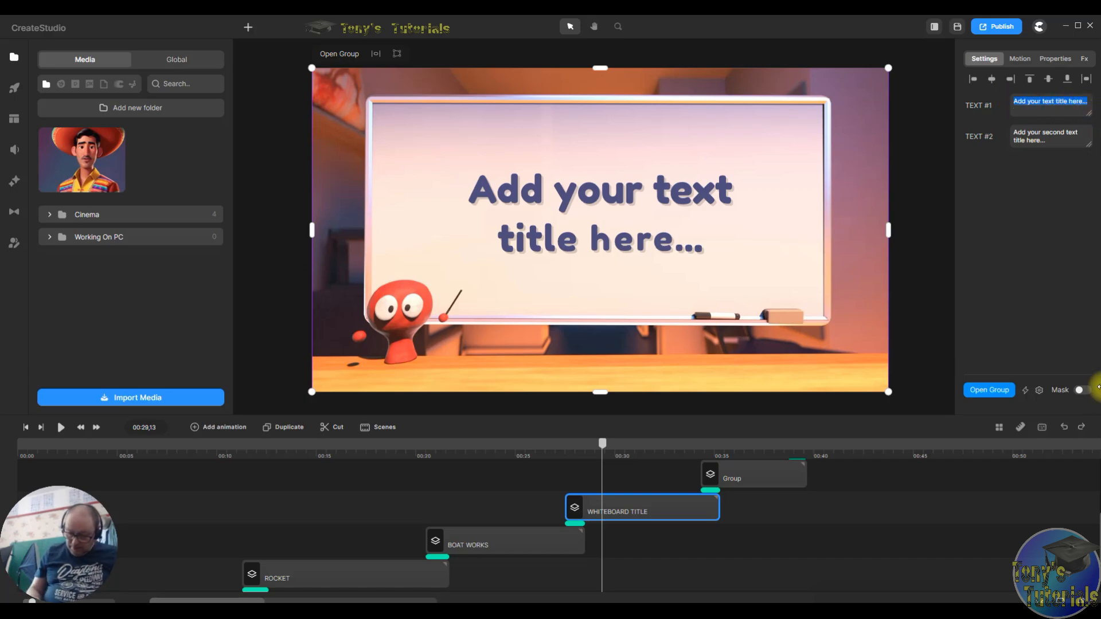
pyautogui.write('pLEASE')
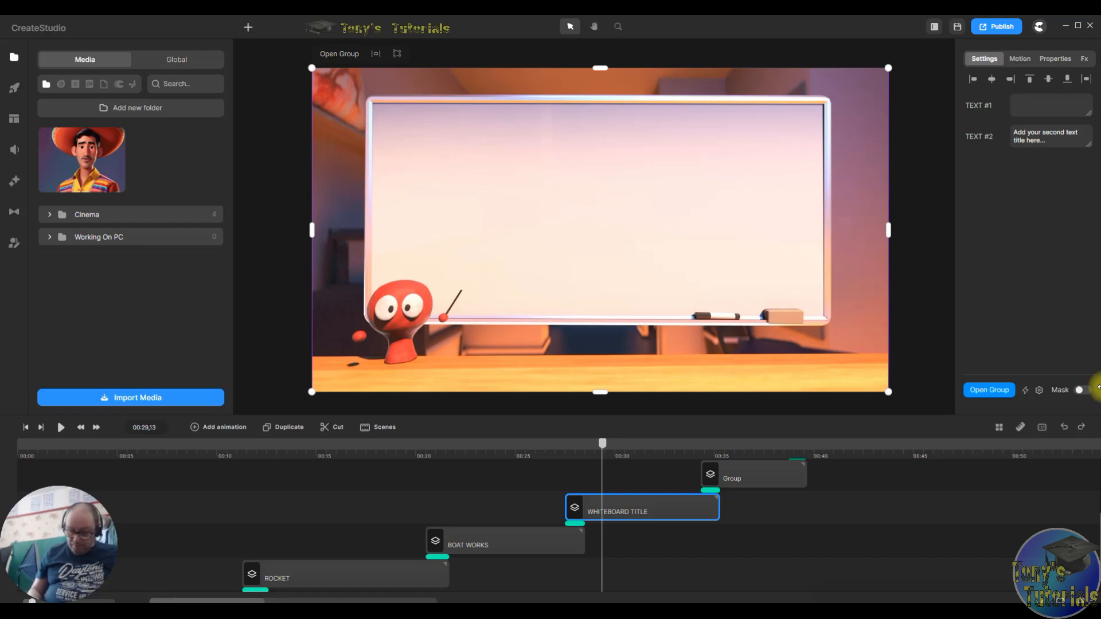
pyautogui.write('PLEASE')
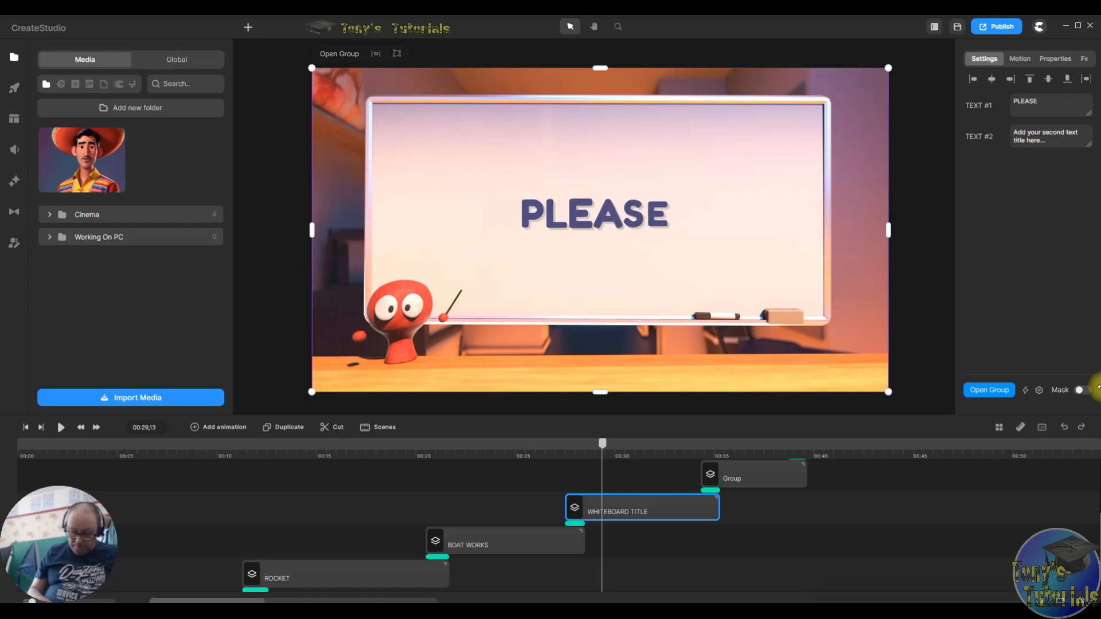
pyautogui.write(' LIKE')
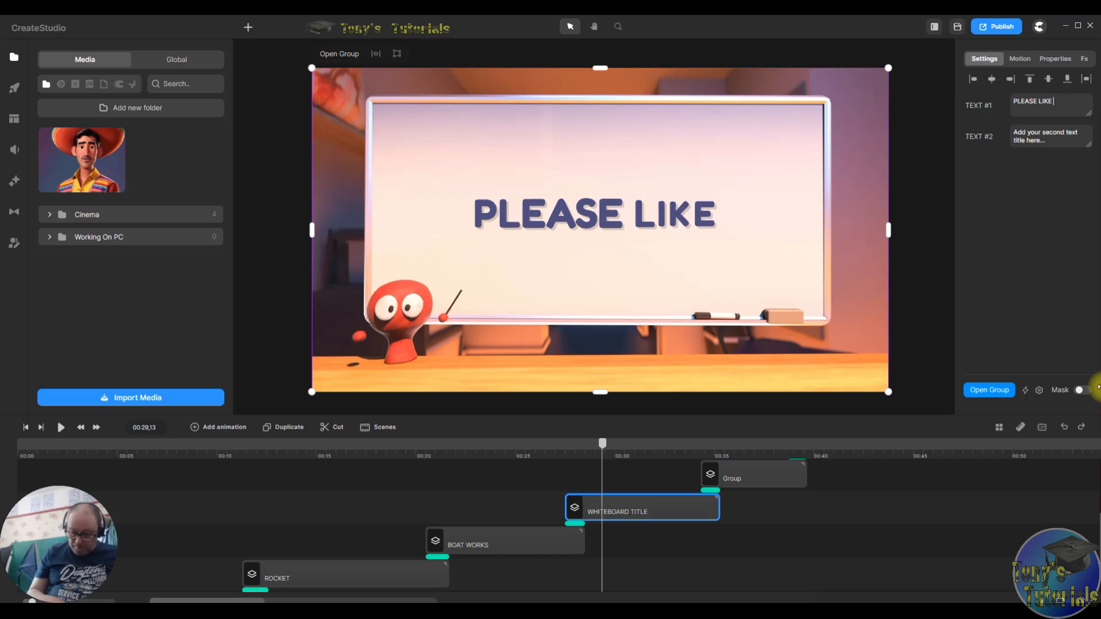
pyautogui.write(' AND S')
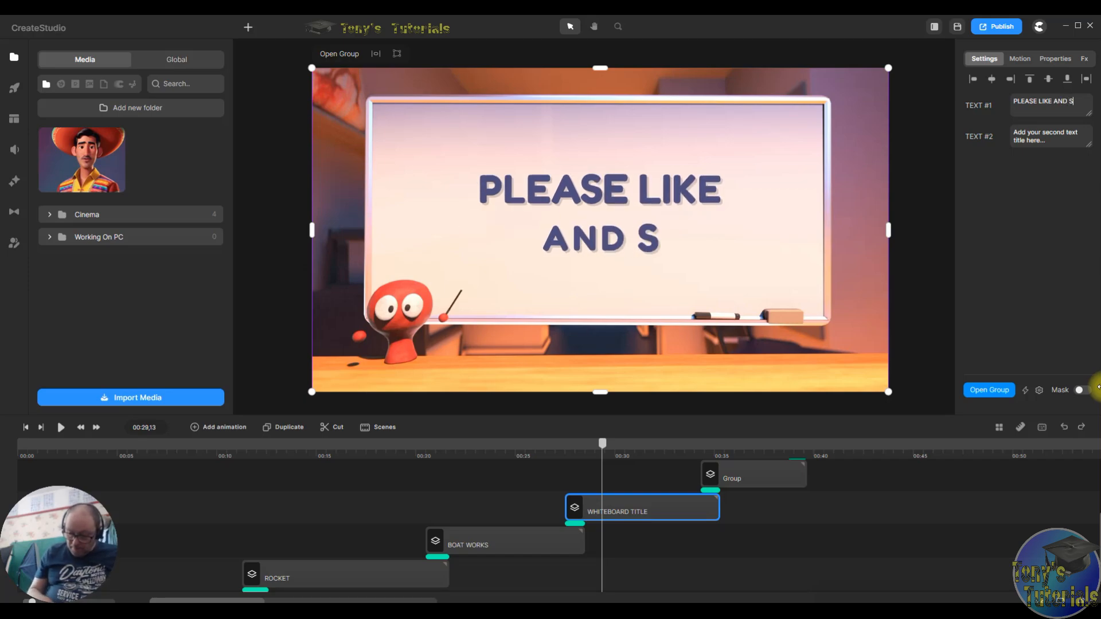
pyautogui.write('UBS')
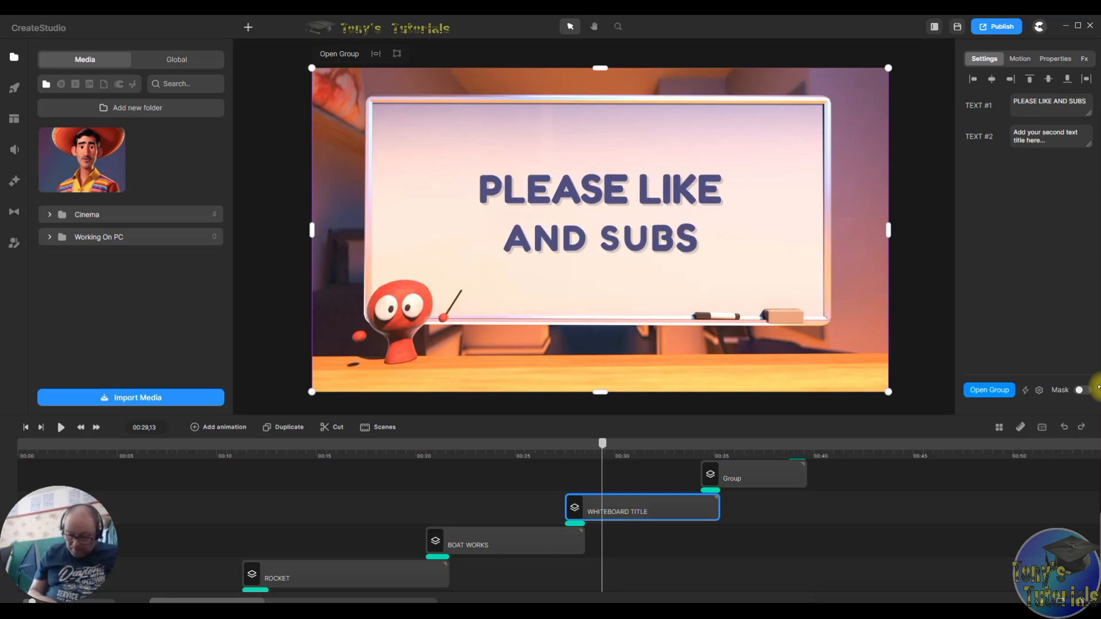
pyautogui.write('CRIBE')
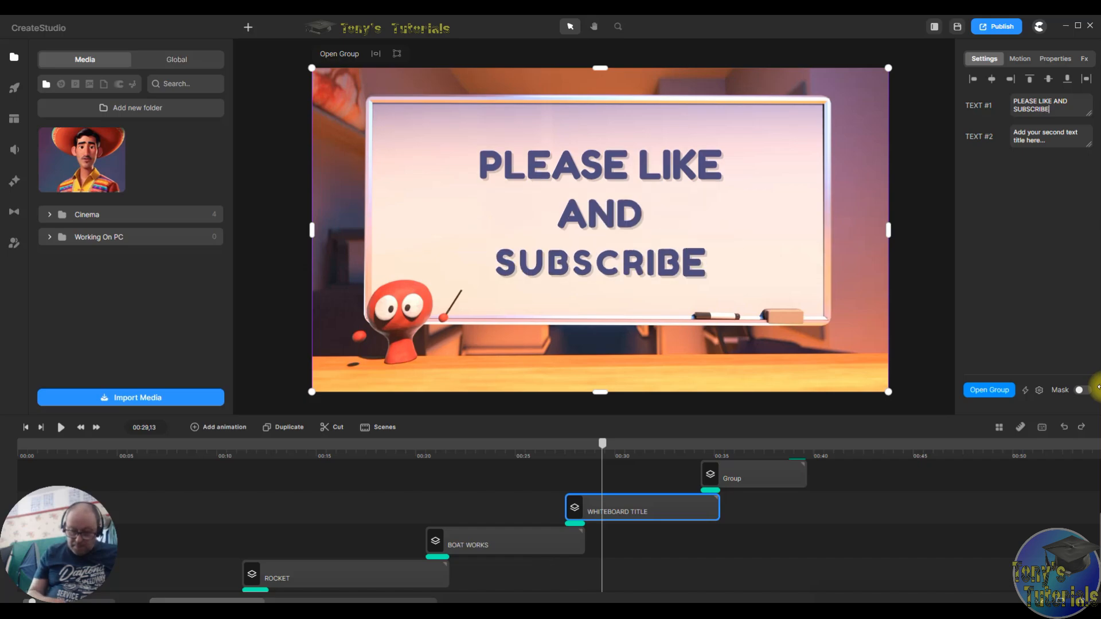
pyautogui.write('!')
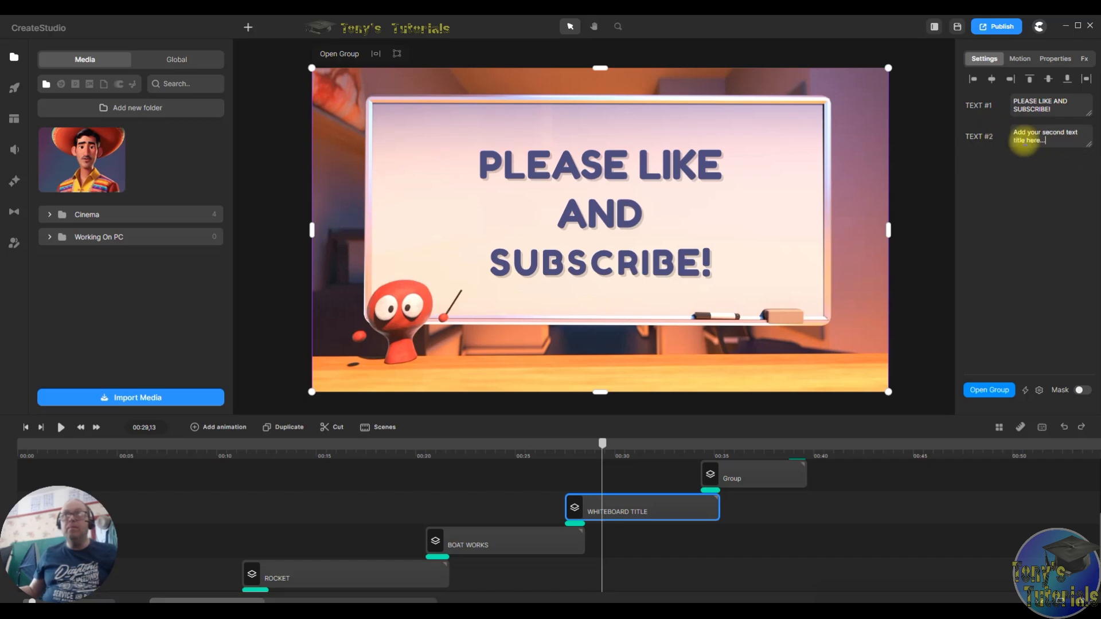
# - Show WHITEBOARD TITLE's second text in the scene at 00:32,15 and select its placeholder wording for replacement
pyautogui.tripleClick(1033, 140)
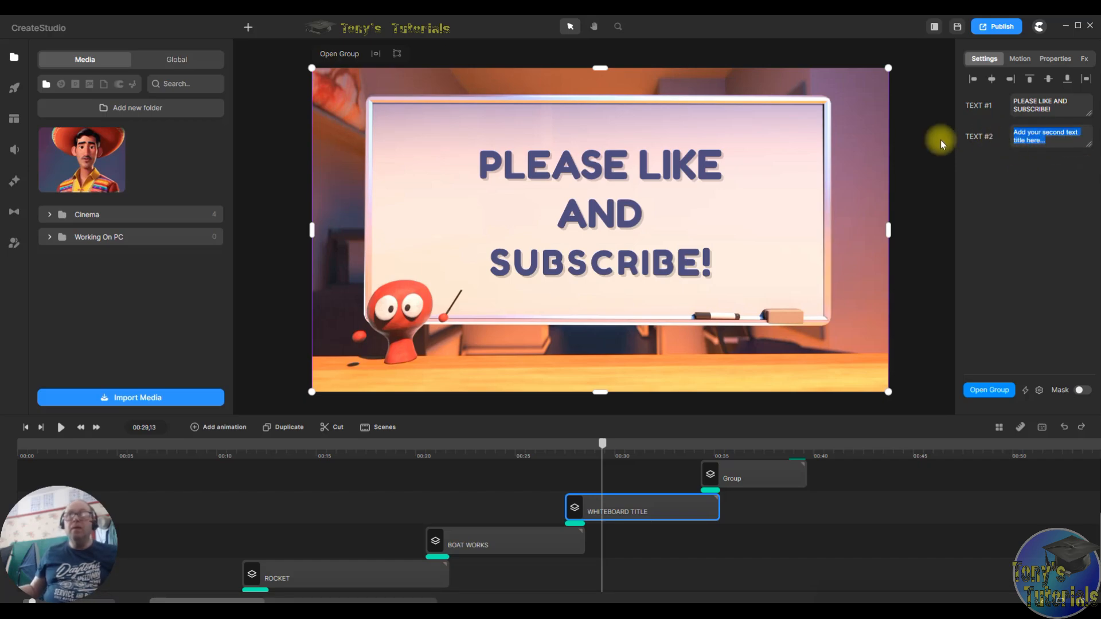
pyautogui.moveTo(604, 445); pyautogui.dragTo(667, 451)
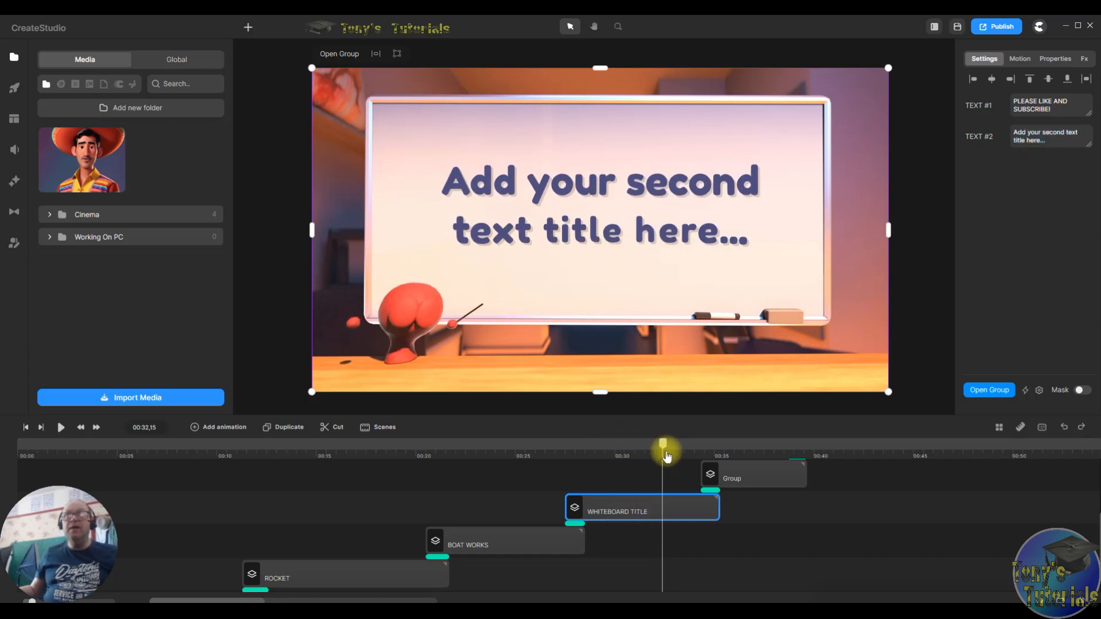
pyautogui.moveTo(1061, 138); pyautogui.dragTo(975, 131)
pyautogui.click(1058, 137)
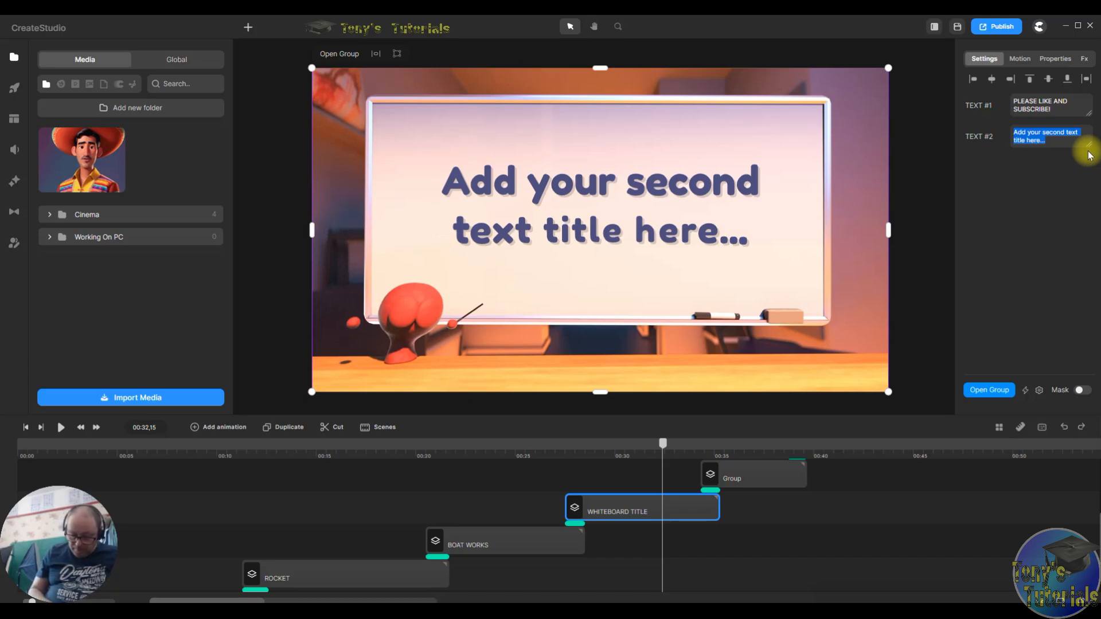
pyautogui.write('aND')
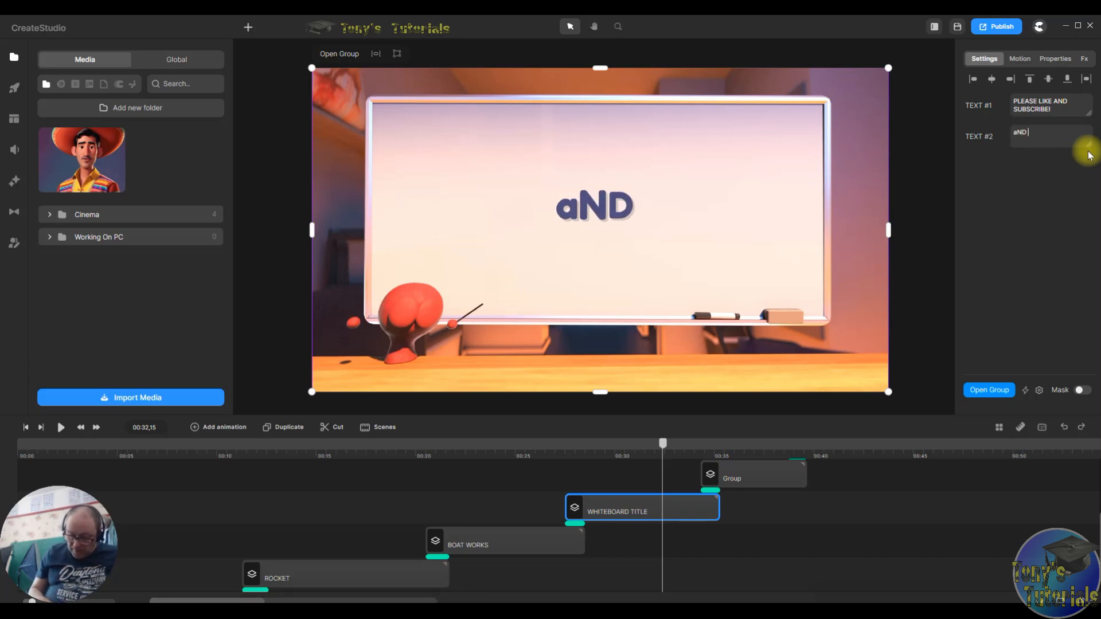
pyautogui.write(' CLICK')
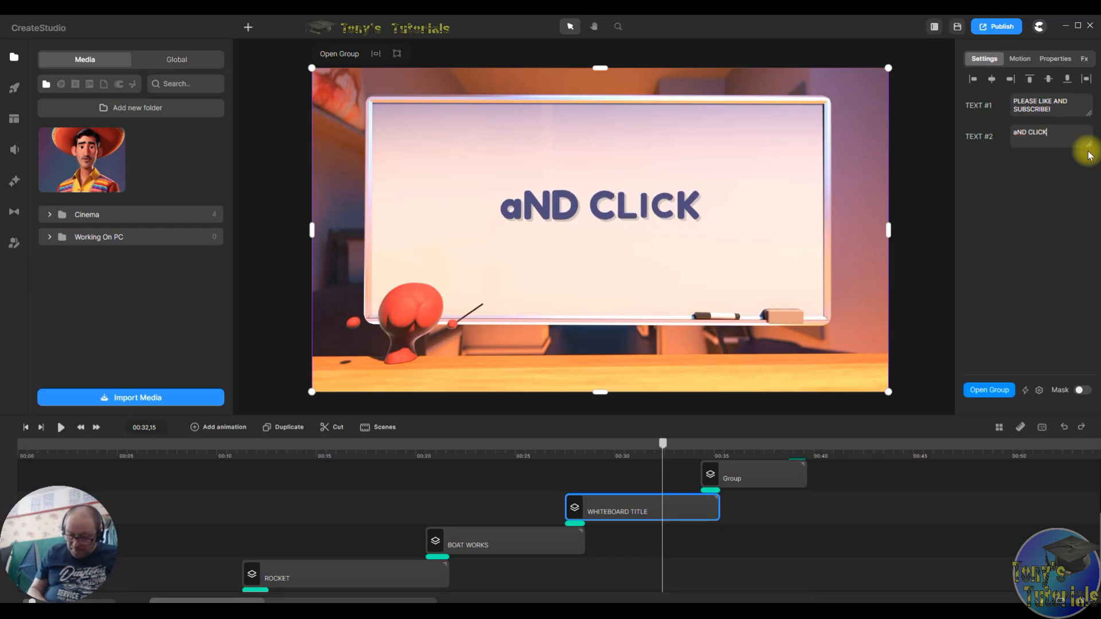
pyautogui.write(' THE N')
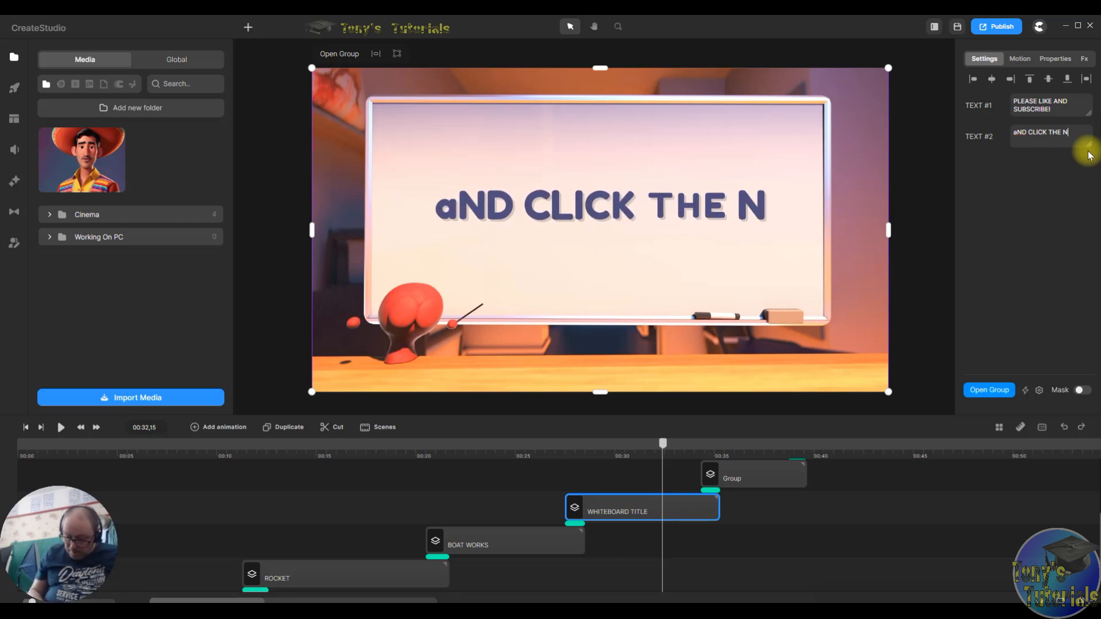
pyautogui.write('OTIFIC')
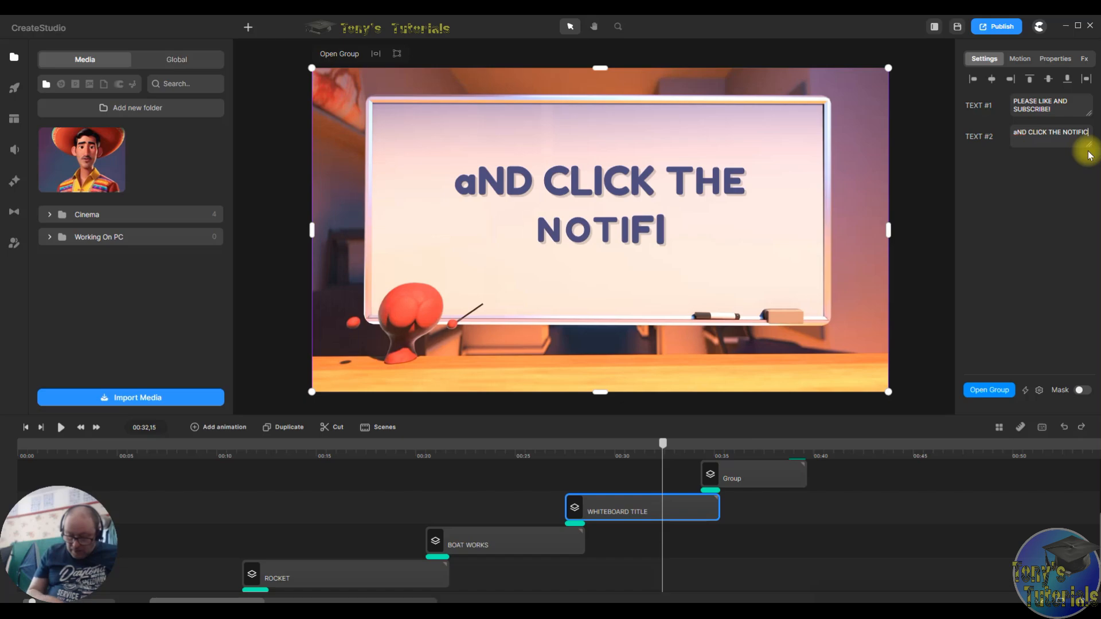
pyautogui.write('ATIONDS')
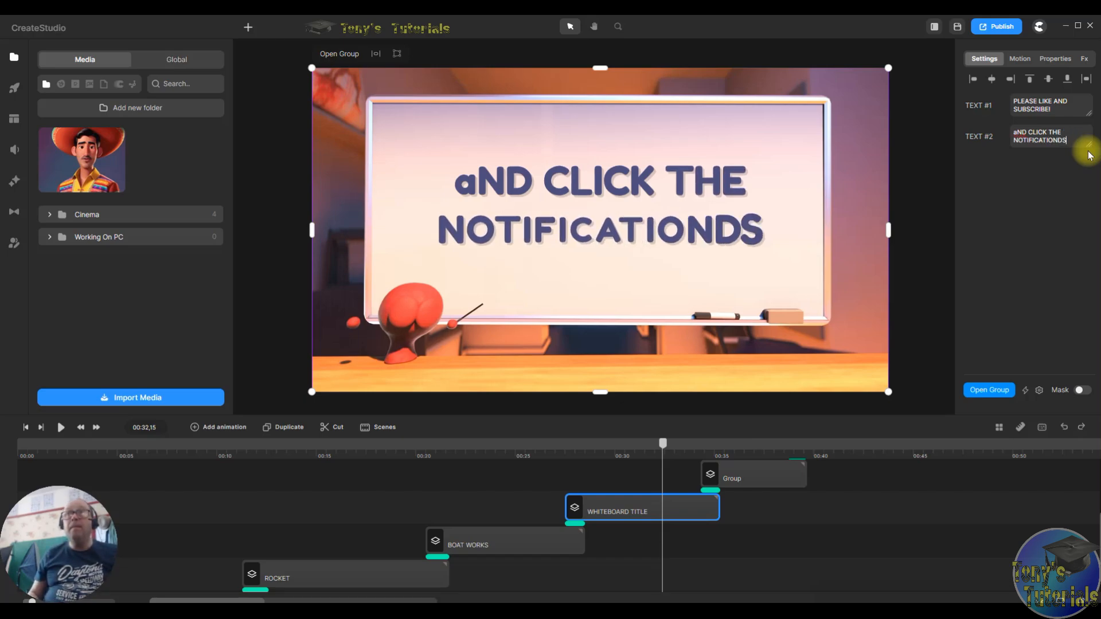
pyautogui.press('BackSpace')
pyautogui.press('BackSpace')
pyautogui.press('BackSpace')
pyautogui.press('BackSpace')
pyautogui.press('BackSpace')
pyautogui.press('BackSpace')
pyautogui.press('BackSpace')
pyautogui.press('BackSpace')
pyautogui.press('BackSpace')
pyautogui.press('BackSpace')
pyautogui.press('BackSpace')
pyautogui.press('BackSpace')
pyautogui.press('BackSpace')
pyautogui.press('BackSpace')
pyautogui.press('BackSpace')
pyautogui.press('BackSpace')
pyautogui.press('BackSpace')
pyautogui.press('BackSpace')
pyautogui.press('BackSpace')
pyautogui.press('BackSpace')
pyautogui.press('BackSpace')
pyautogui.press('BackSpace')
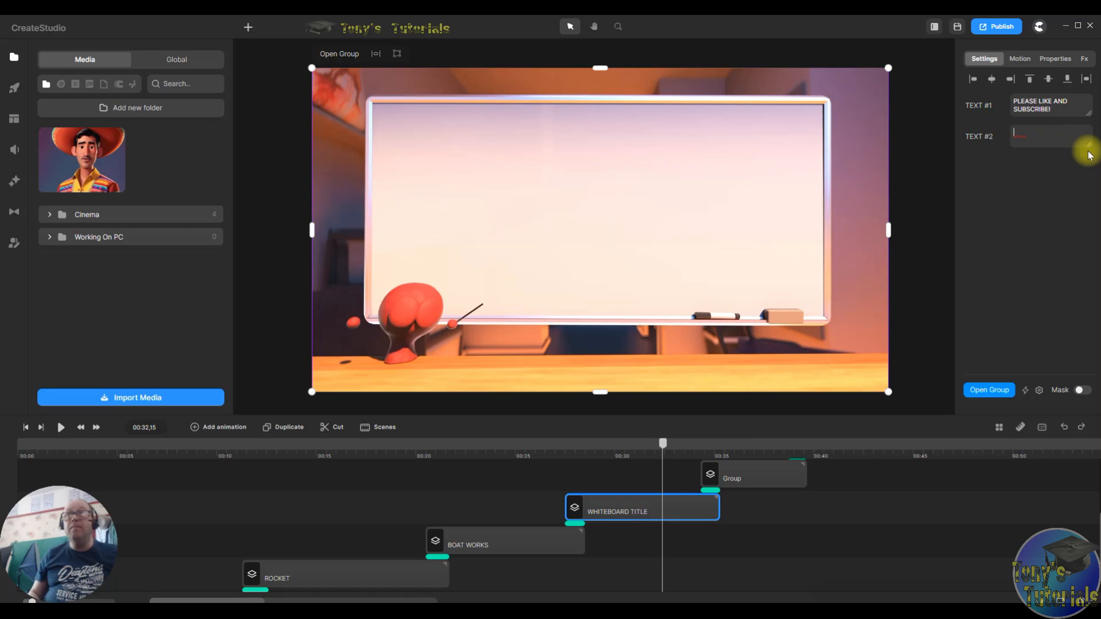
# - Enter "AND CLICK THE NOTIFICATIONS BELL!" as the second text of the WHITEBOARD TITLE scene
pyautogui.write('AND C')
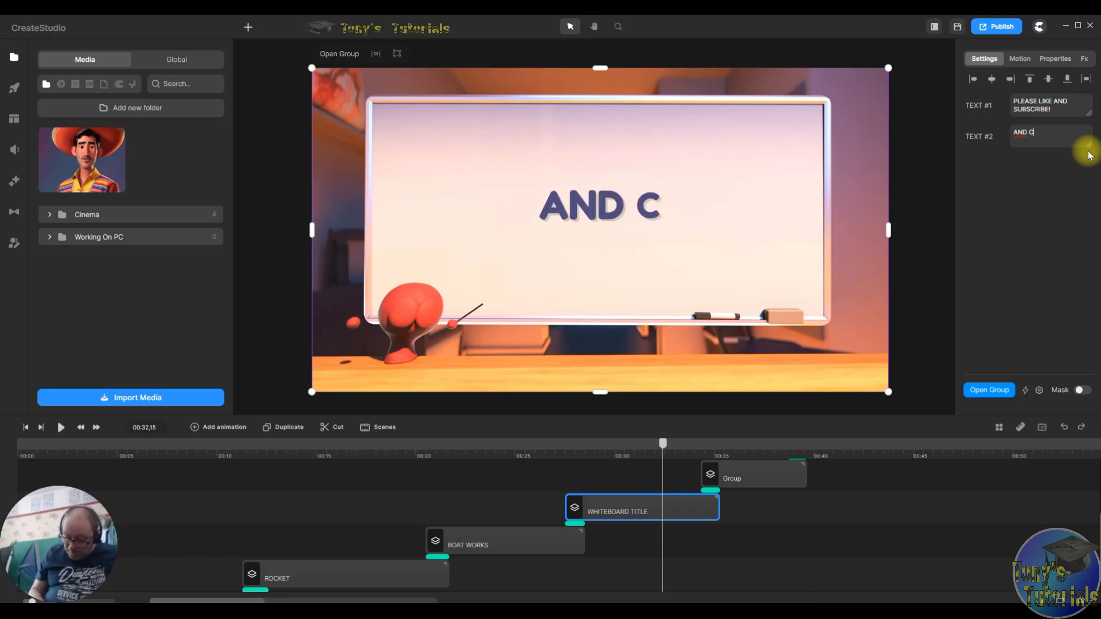
pyautogui.write('LICK TH')
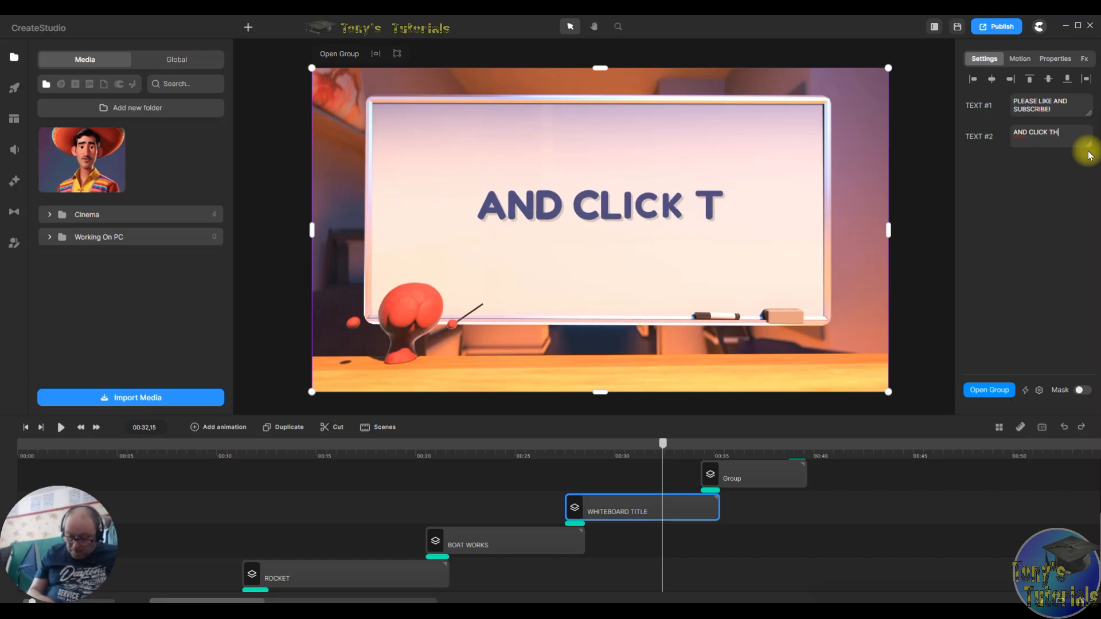
pyautogui.write('E NOTI')
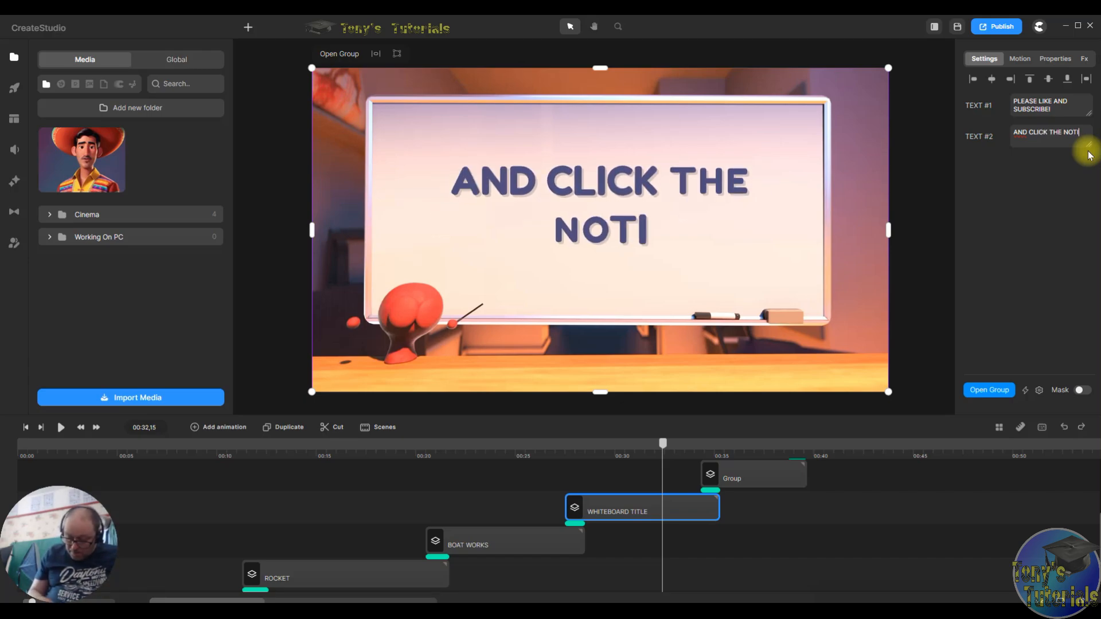
pyautogui.write('FICAT')
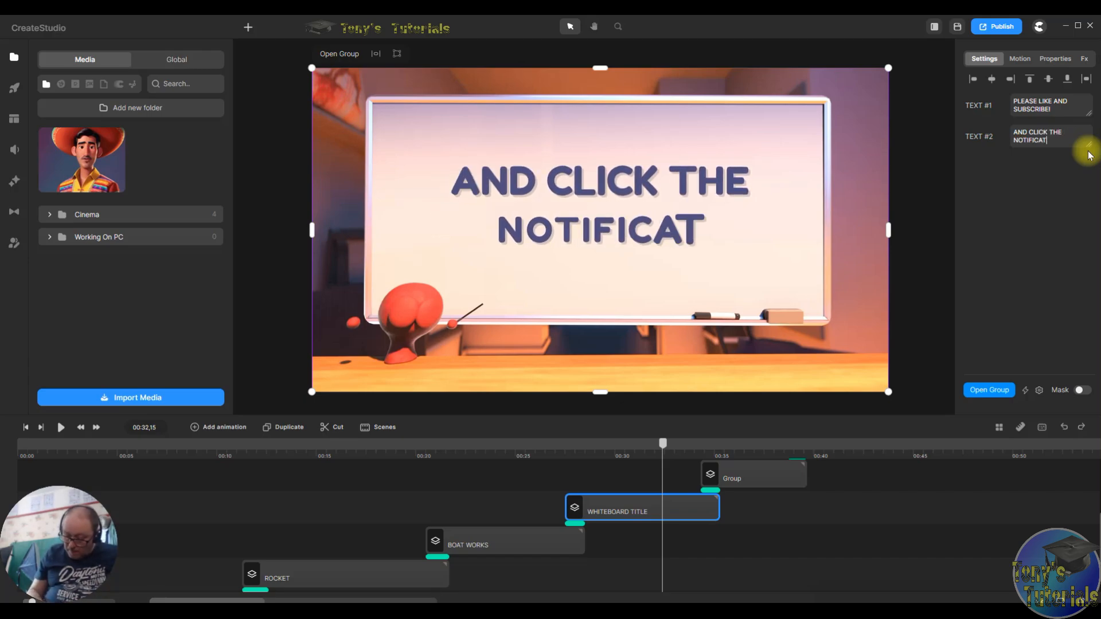
pyautogui.write('IONS BE')
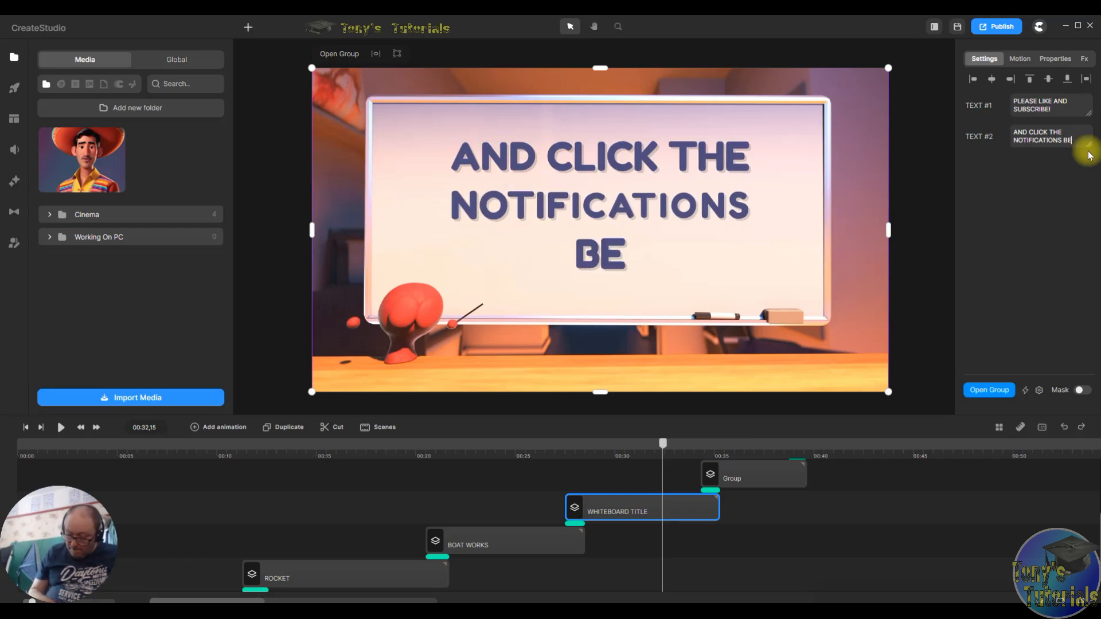
pyautogui.write('LL')
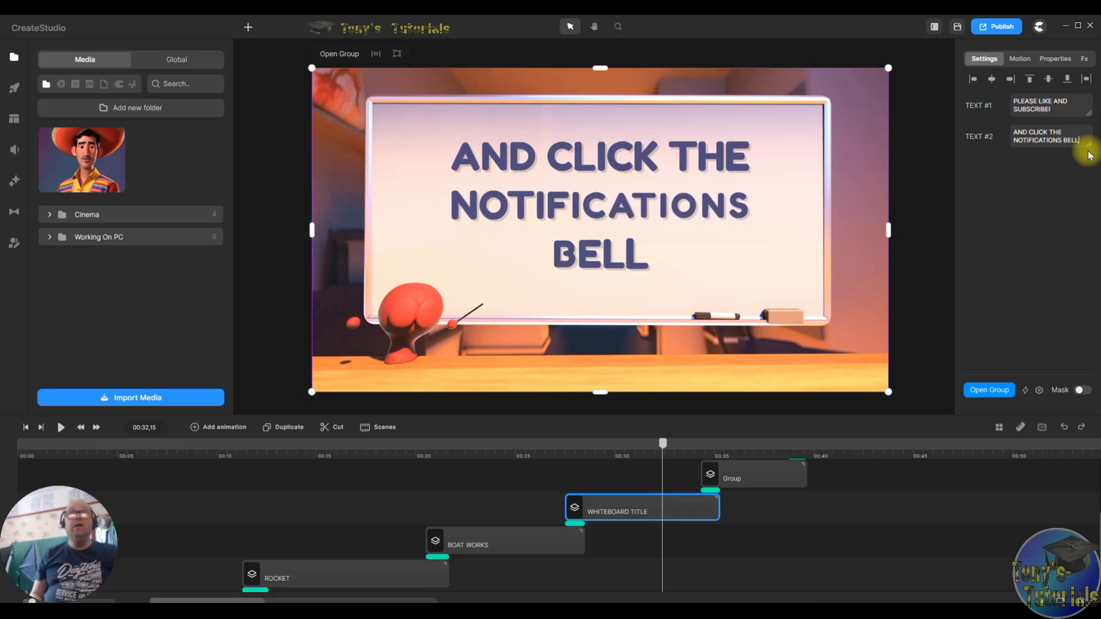
pyautogui.write('!')
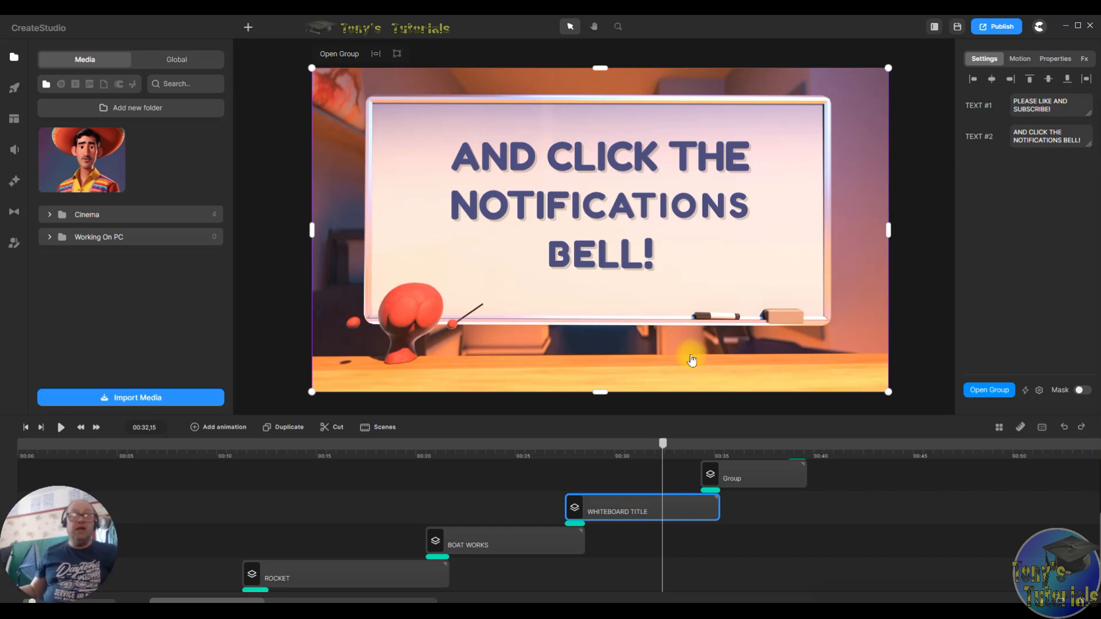
# - Select the party scene Group at 00:36,14 and replace its placeholder title with "AND ENJOY THE PARTY"
pyautogui.moveTo(663, 445); pyautogui.dragTo(744, 456)
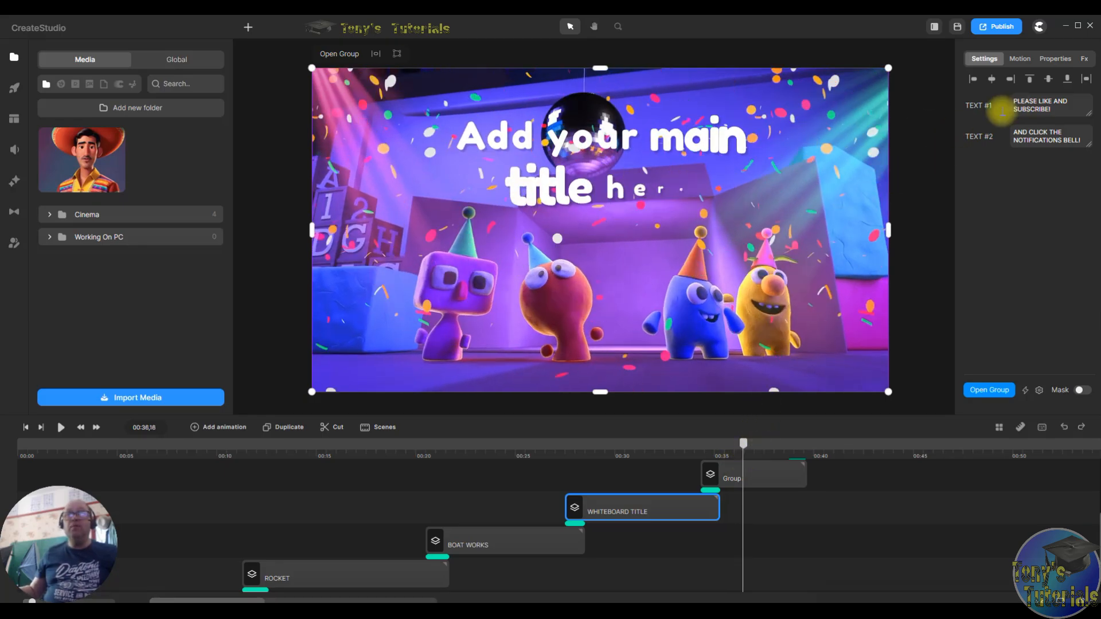
pyautogui.moveTo(747, 444)
pyautogui.mouseDown()
pyautogui.moveTo(735, 445)
pyautogui.moveTo(806, 450)
pyautogui.moveTo(747, 444)
pyautogui.mouseUp()
pyautogui.click(761, 475)
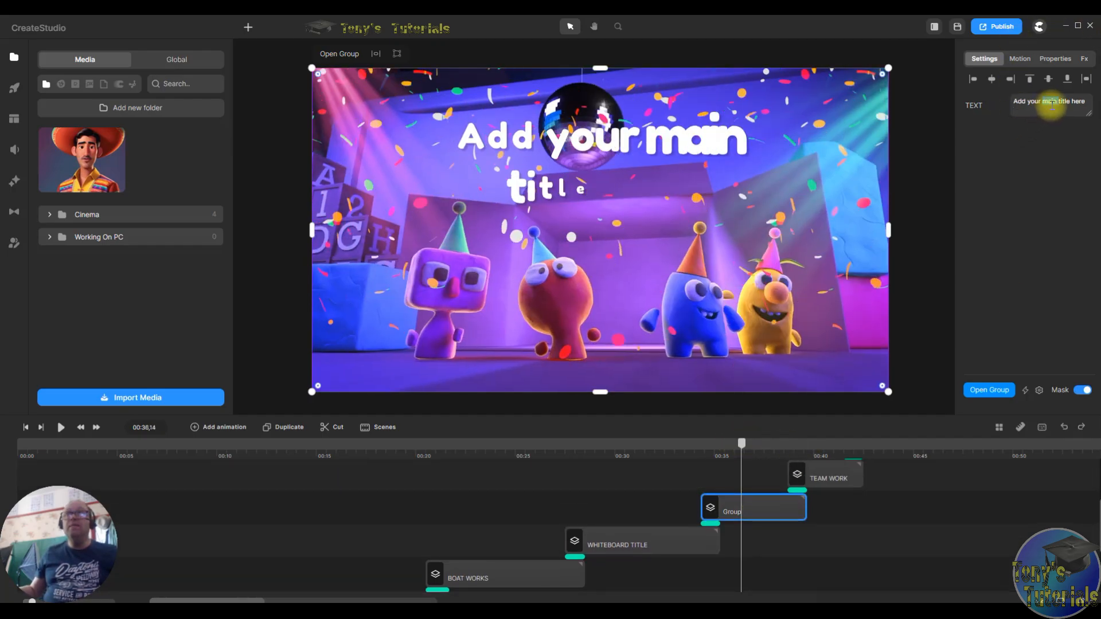
pyautogui.moveTo(1087, 102); pyautogui.dragTo(999, 105)
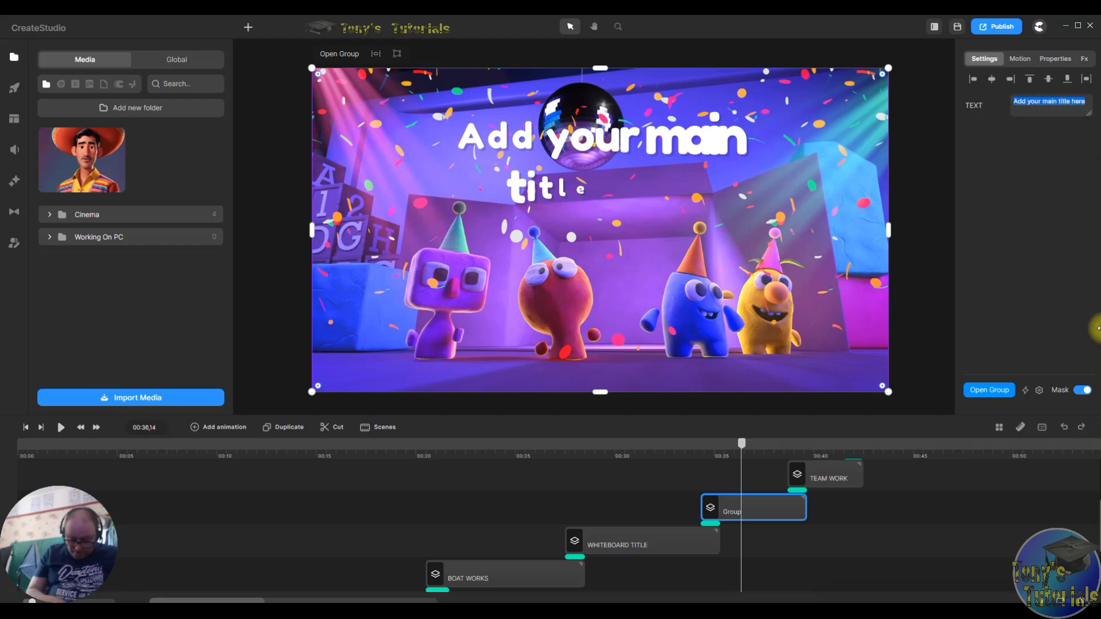
pyautogui.write('aND')
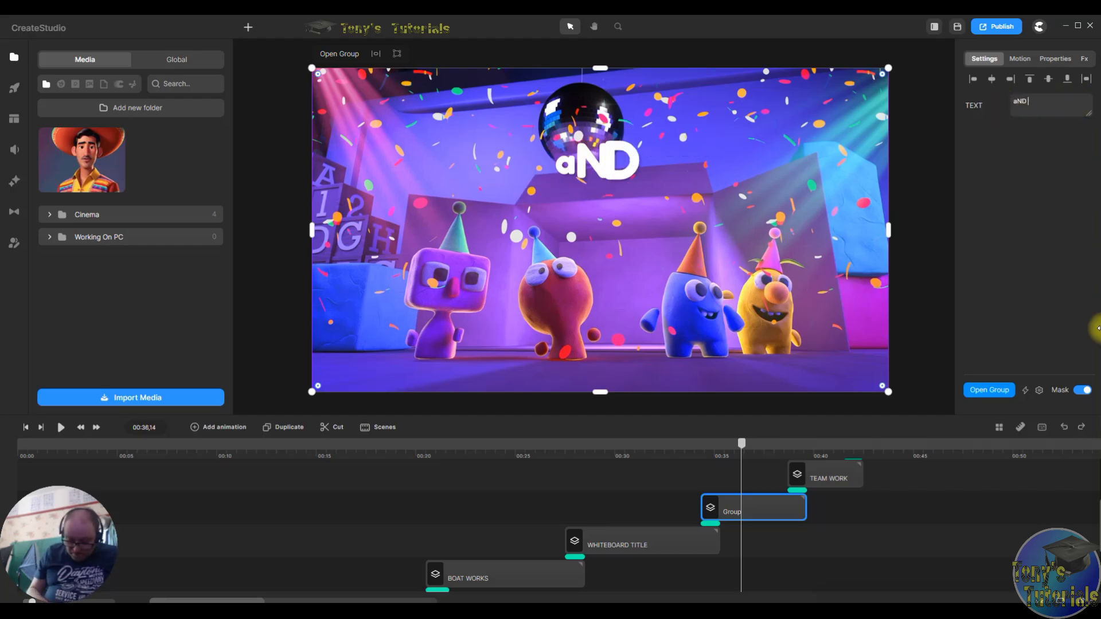
pyautogui.press('BackSpace')
pyautogui.press('BackSpace')
pyautogui.press('BackSpace')
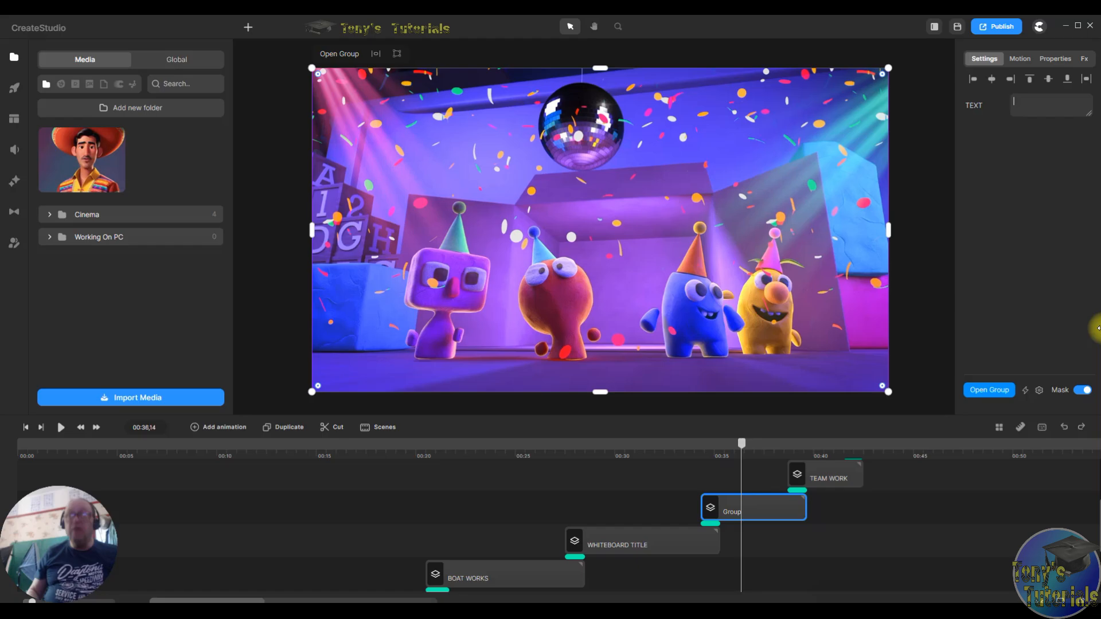
pyautogui.write('AND')
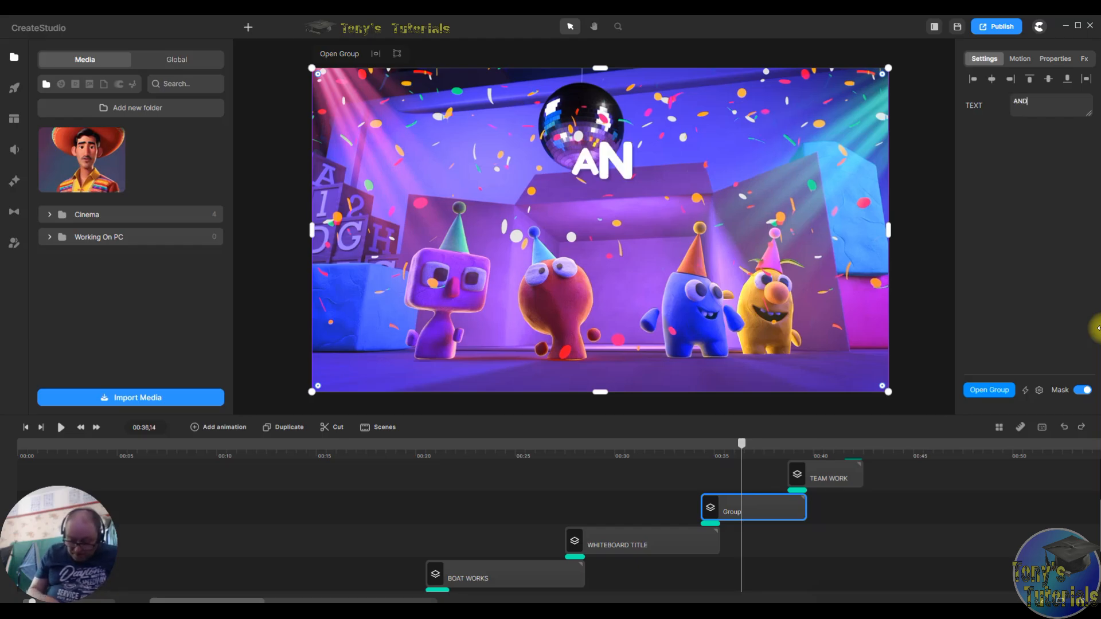
pyautogui.write(' ENJO')
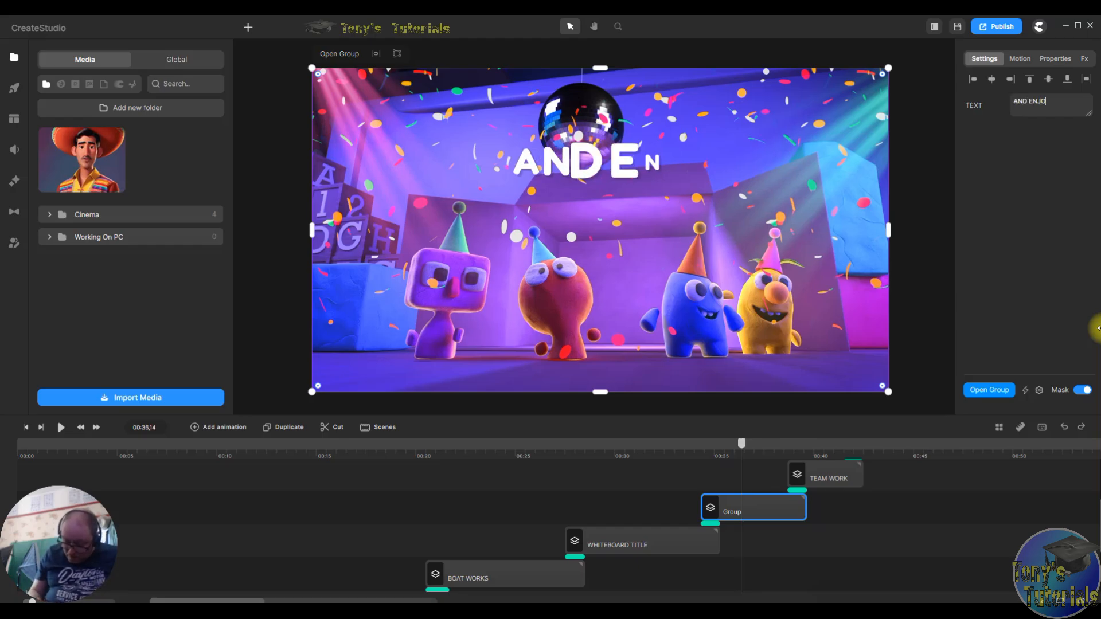
pyautogui.write('Y THE PARTY')
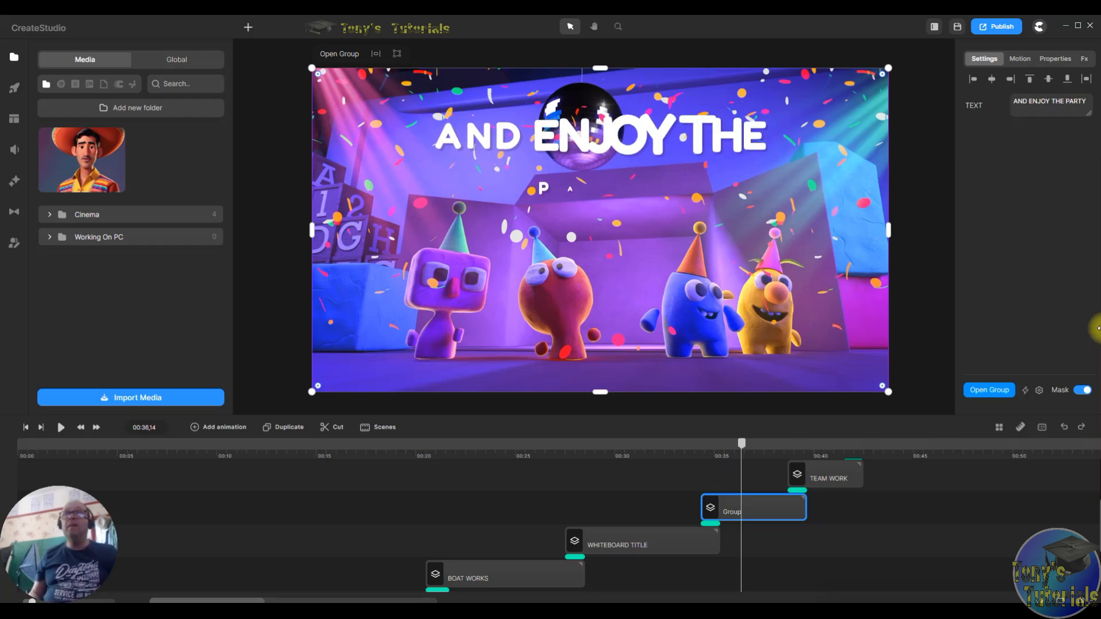
pyautogui.press('Return')
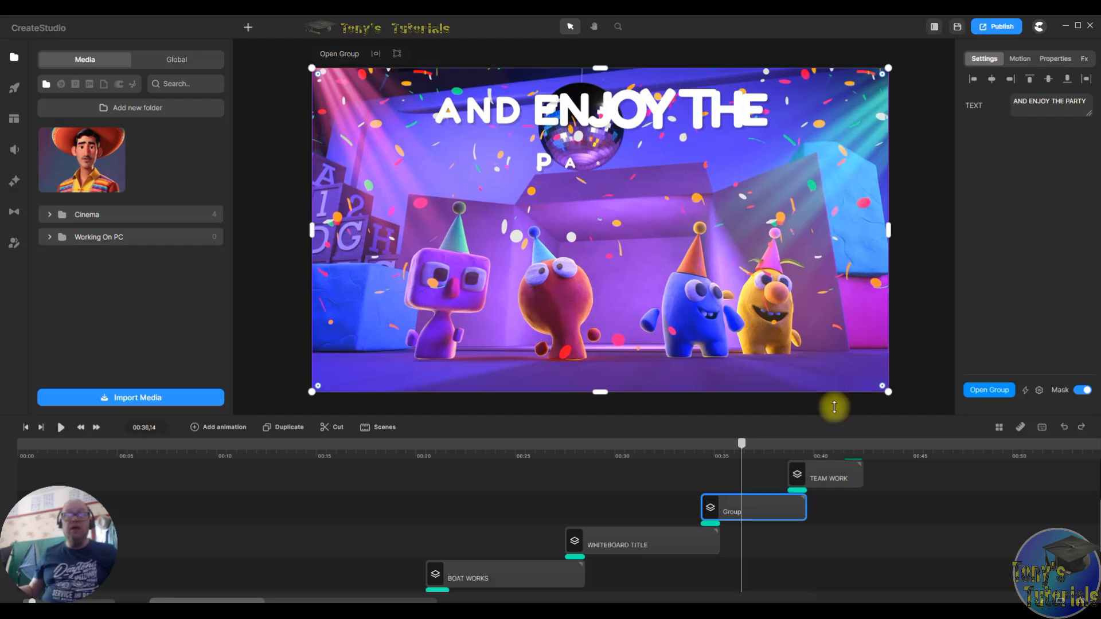
# - At 00:41,13, replace the TEAM WORK scene's caption with "WE WANT YOU TO LEARN AND ENJOY OUR CHANNEL"
pyautogui.moveTo(742, 446); pyautogui.dragTo(841, 452)
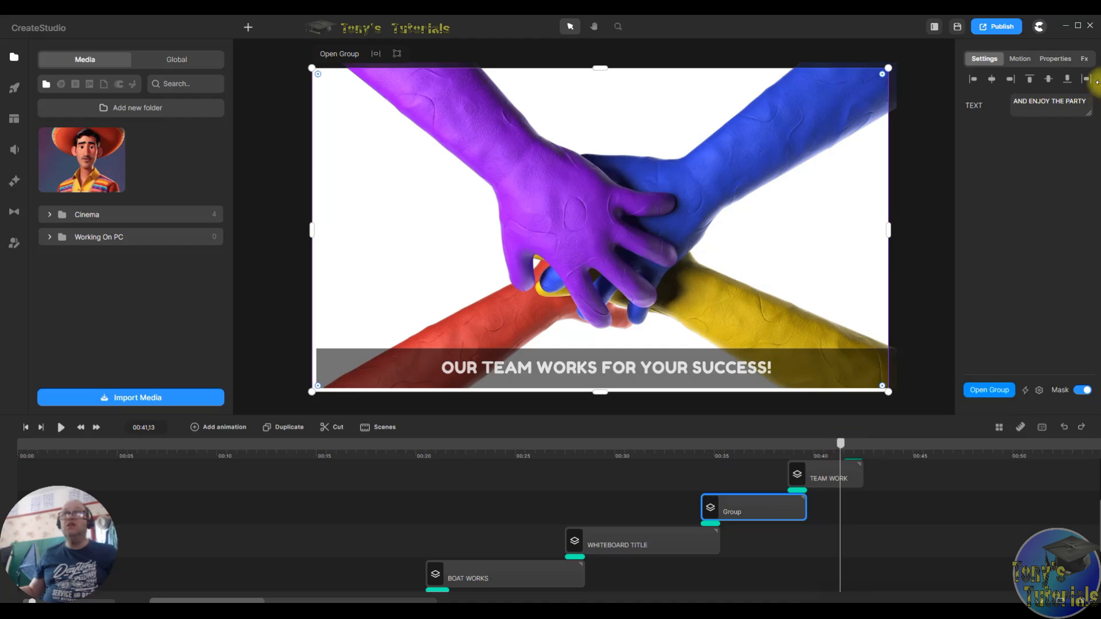
pyautogui.click(835, 480)
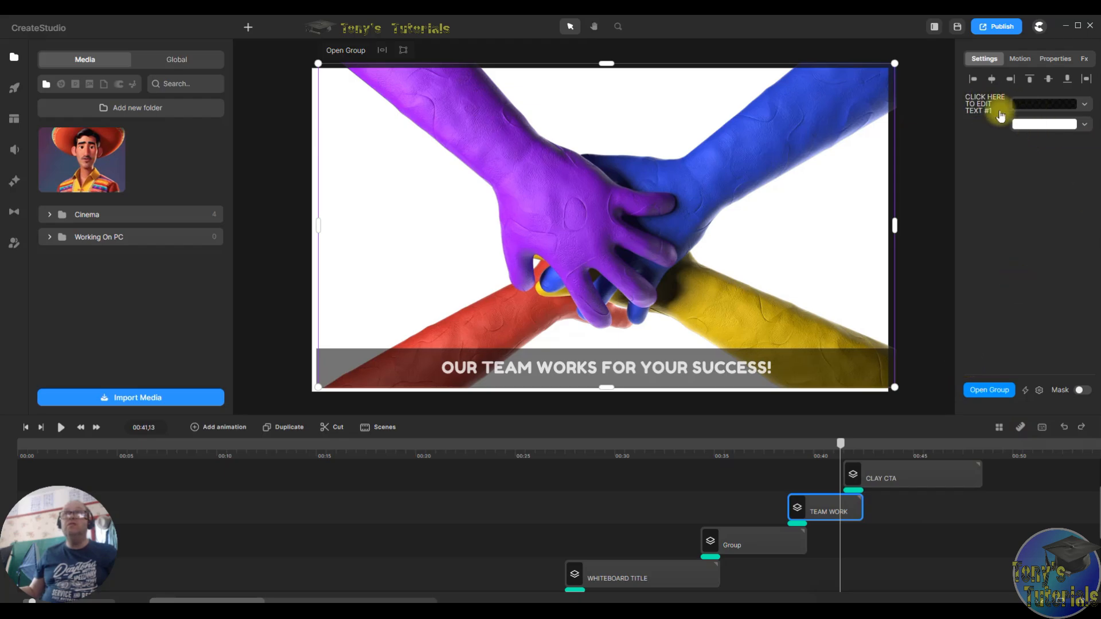
pyautogui.click(983, 105)
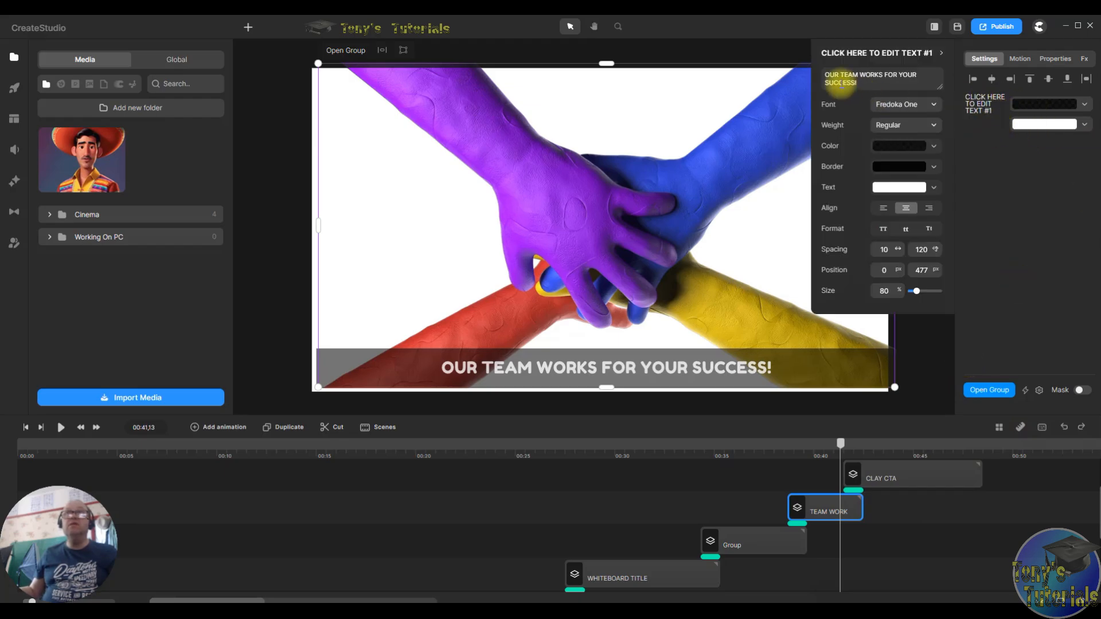
pyautogui.moveTo(857, 83); pyautogui.dragTo(824, 75)
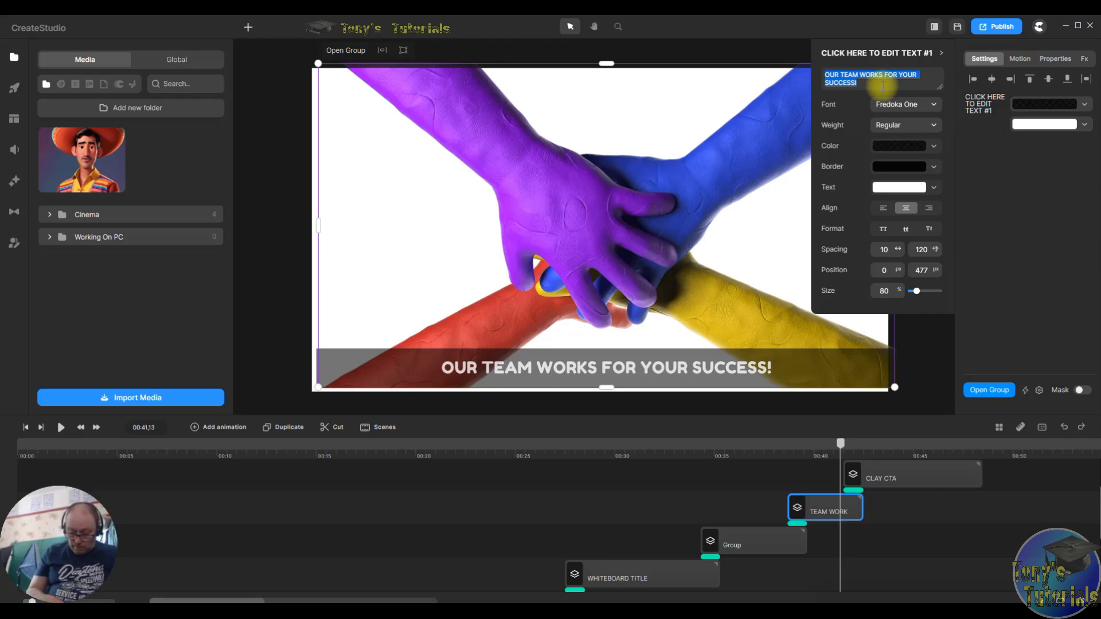
pyautogui.write('wE')
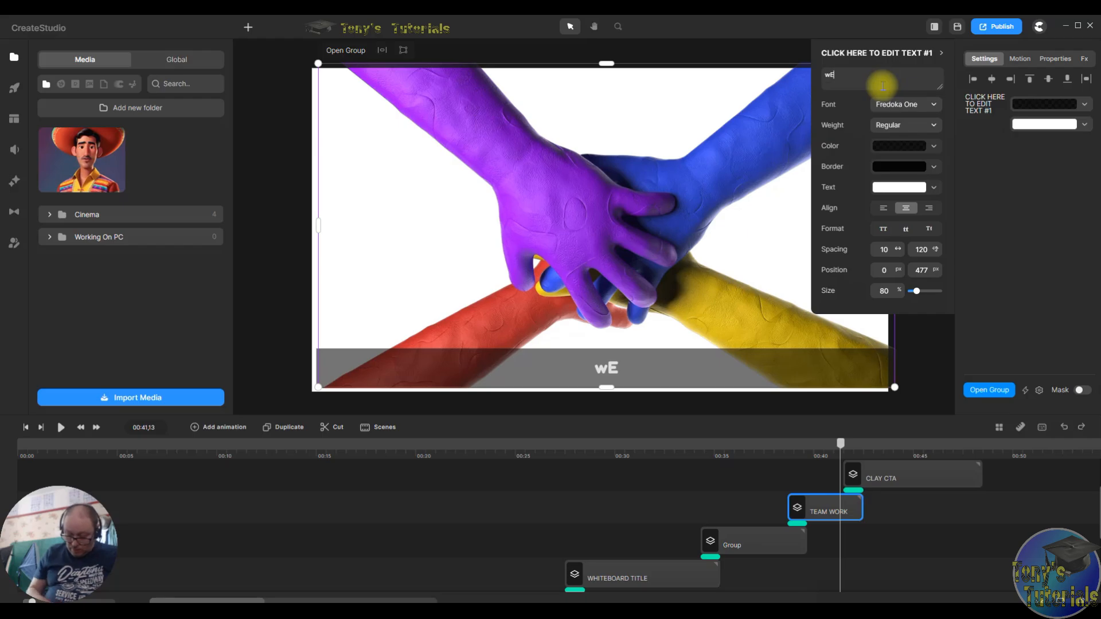
pyautogui.write(' WANT')
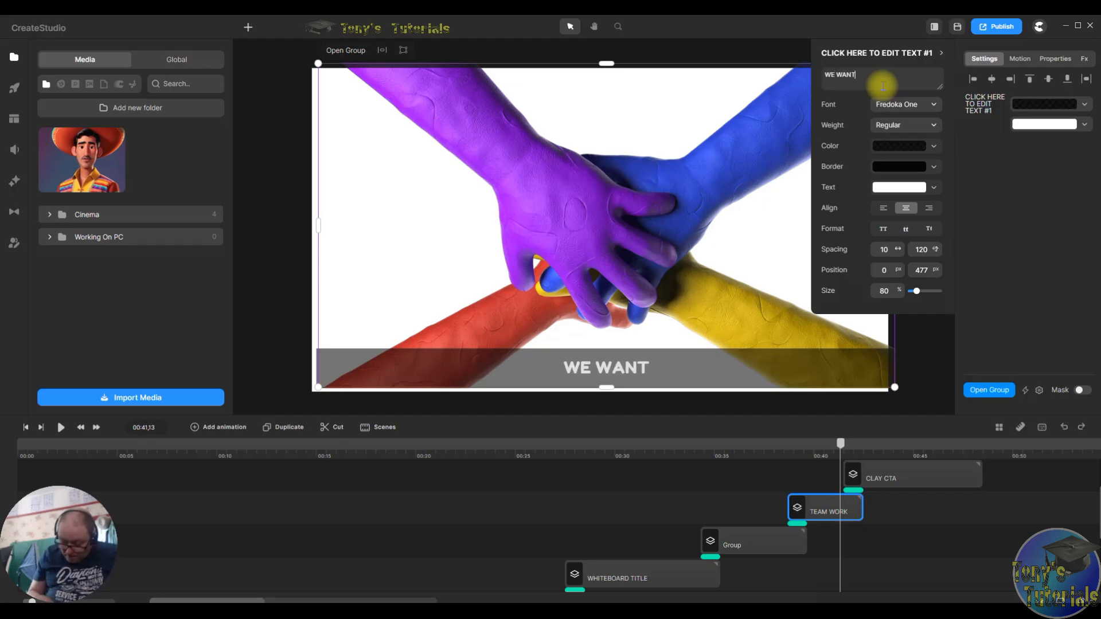
pyautogui.write('TO LE')
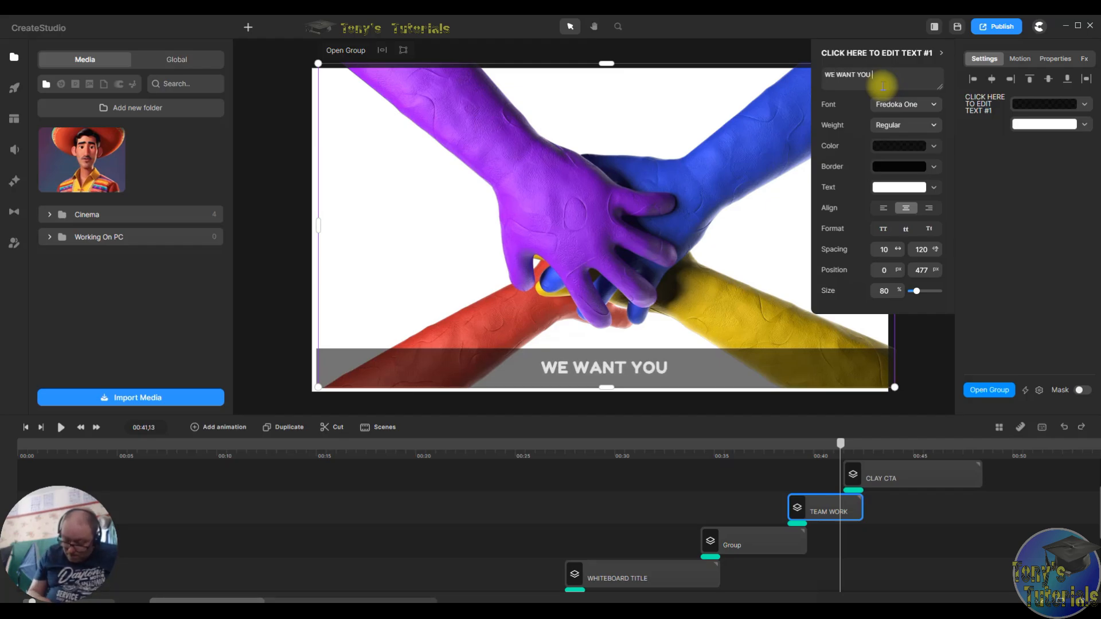
pyautogui.write('AR')
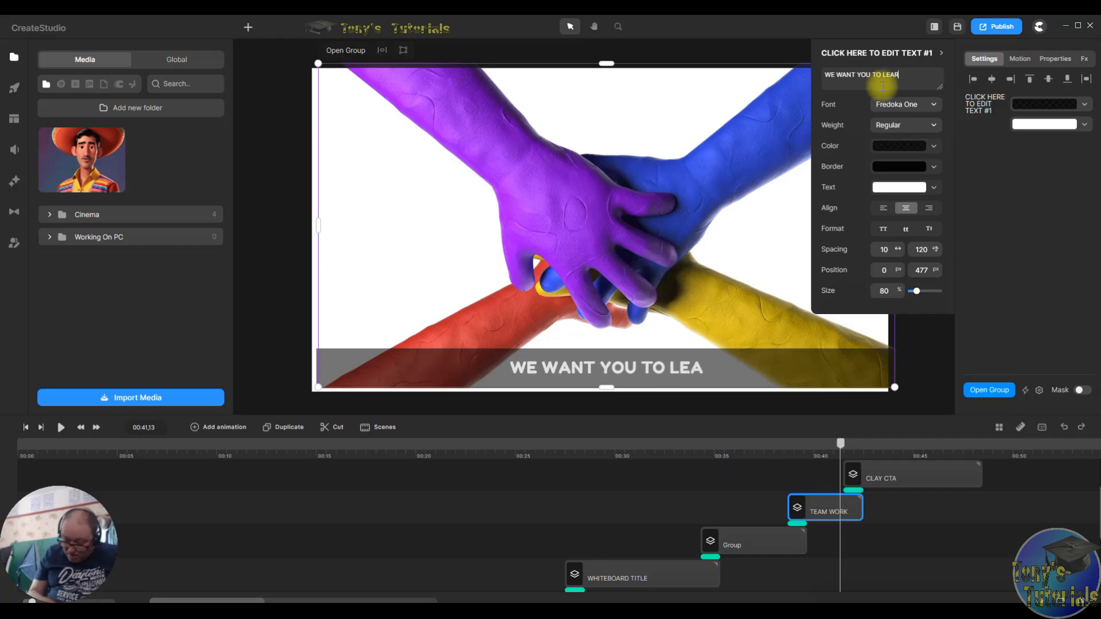
pyautogui.write('N AND')
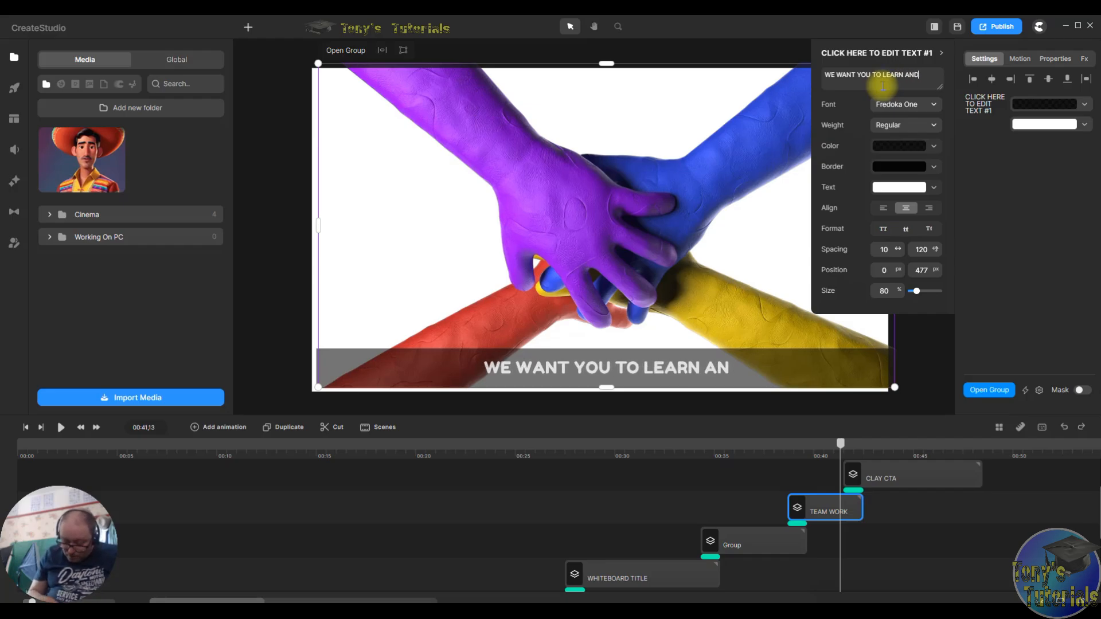
pyautogui.write(' ENJO')
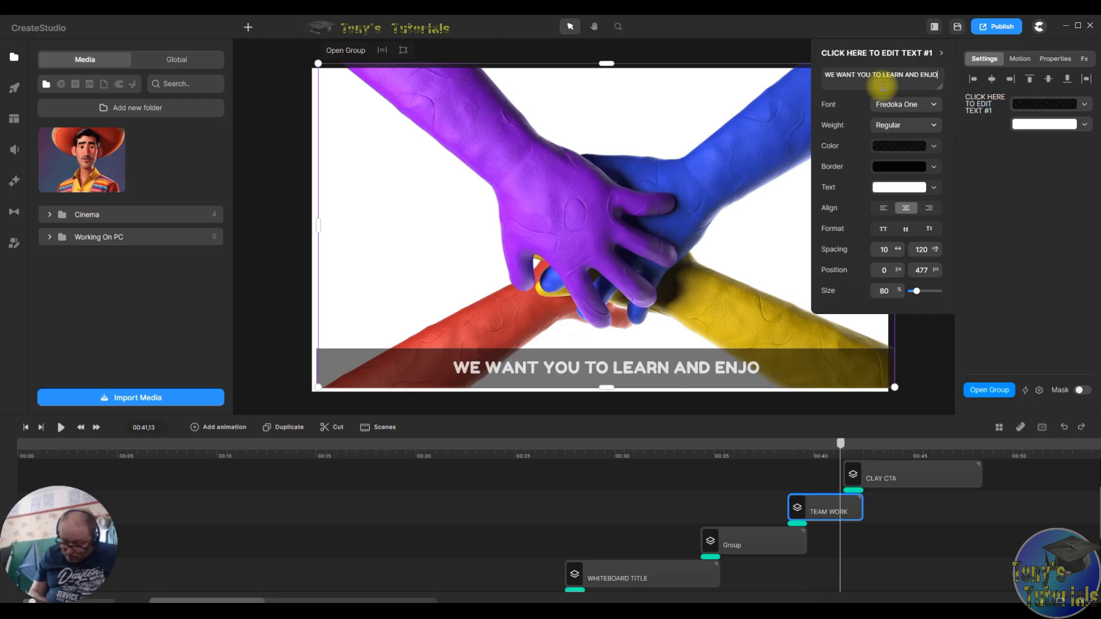
pyautogui.write('Y OUR CHANNEL')
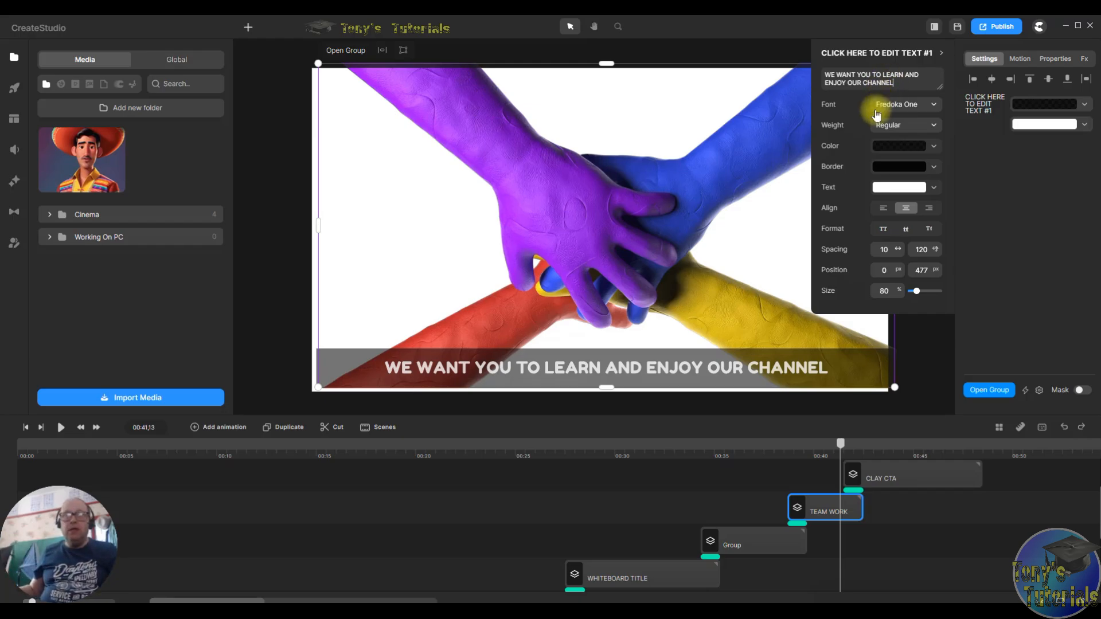
# - Show the CLAY CTA scene at 00:45,10 to check its website placeholder text
pyautogui.moveTo(844, 449); pyautogui.dragTo(922, 454)
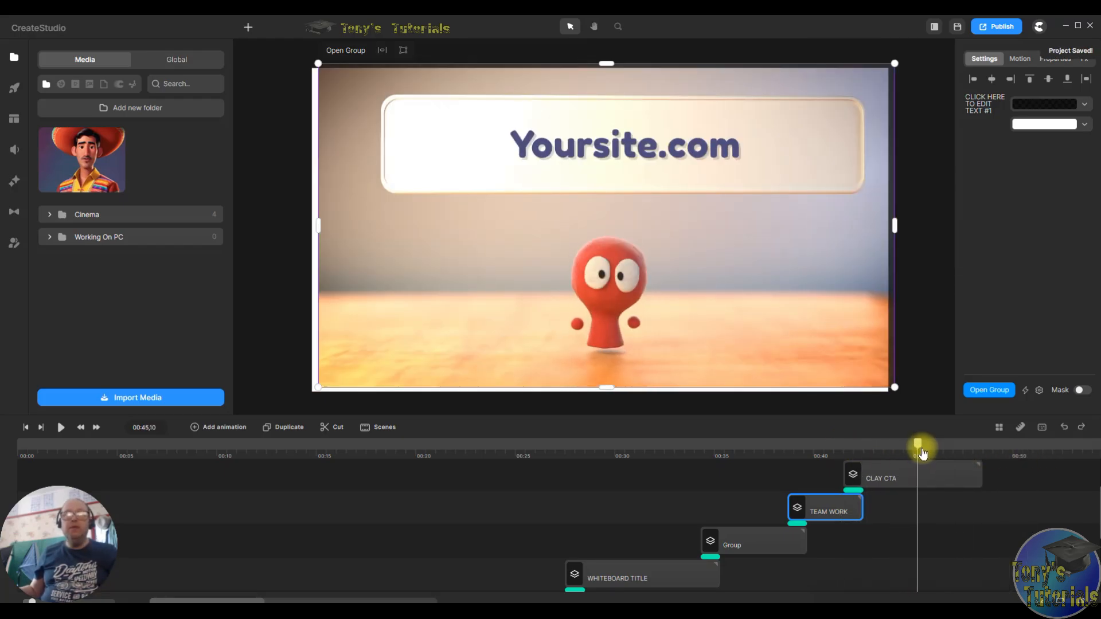
pyautogui.scroll(1, 919, 474)
pyautogui.click(920, 475)
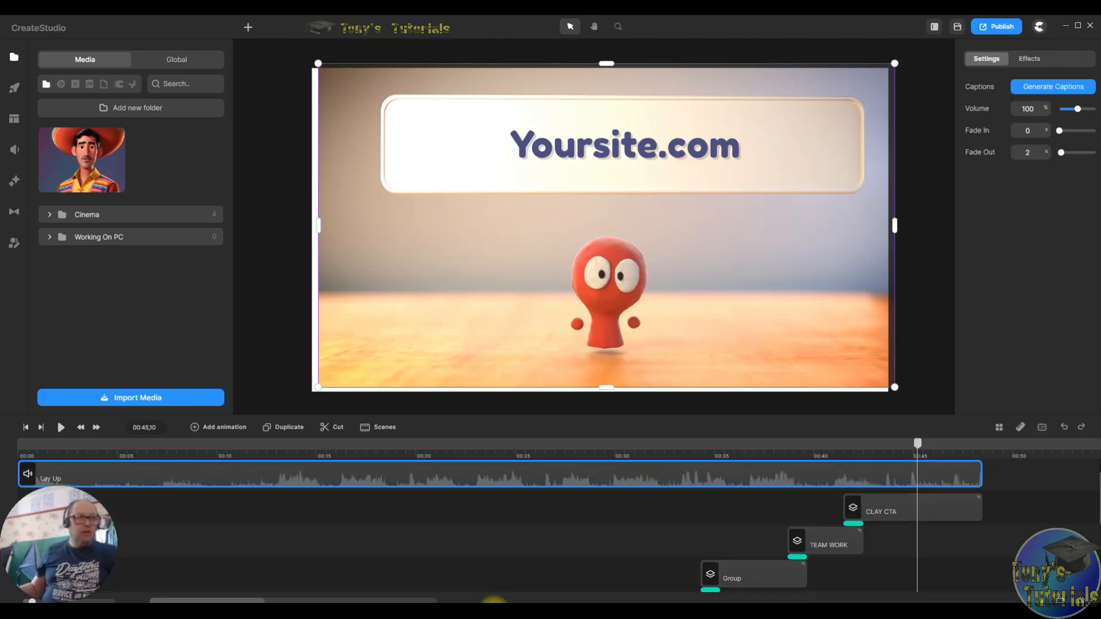
# - Minimise the open windows, switch to Chrome and open the bookmarked YouTube music channel
pyautogui.moveTo(292, 602)
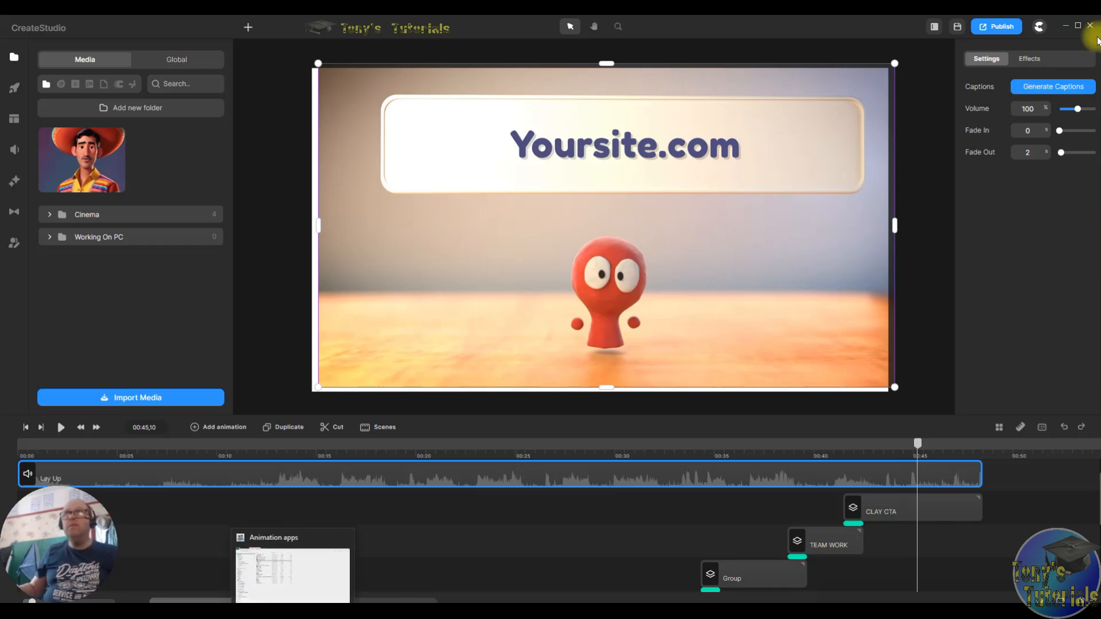
pyautogui.click(1065, 26)
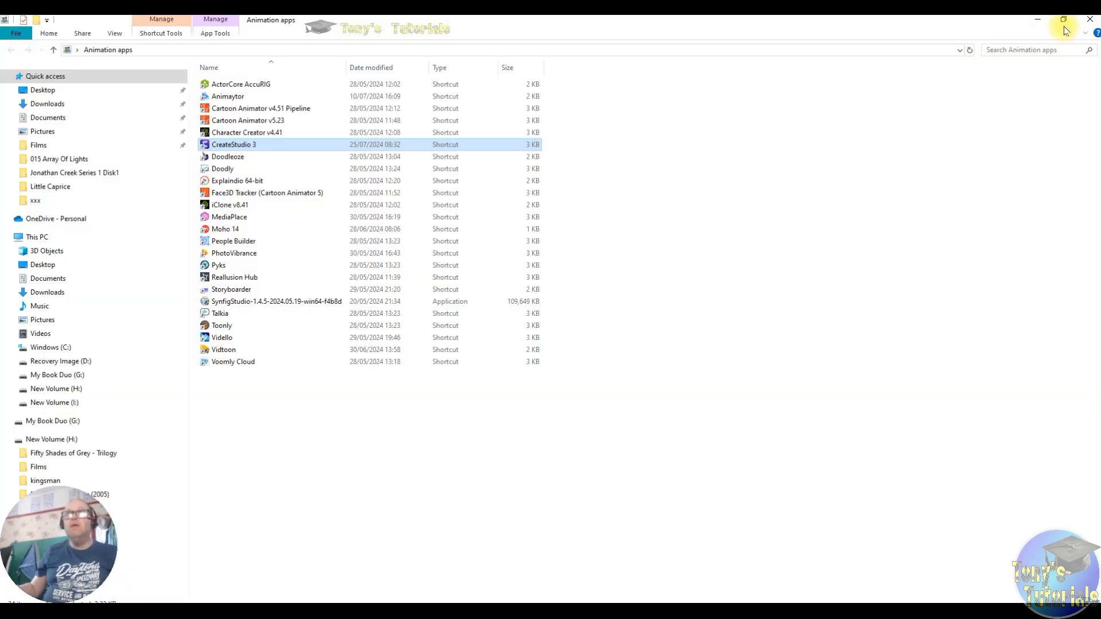
pyautogui.click(1038, 23)
pyautogui.doubleClick(111, 91)
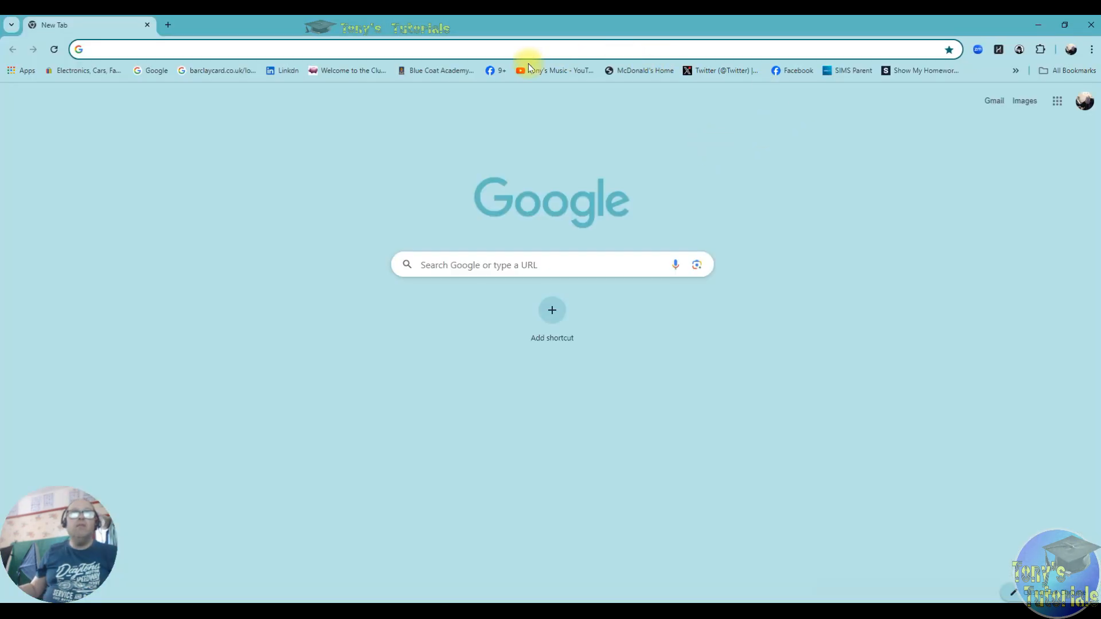
pyautogui.click(542, 70)
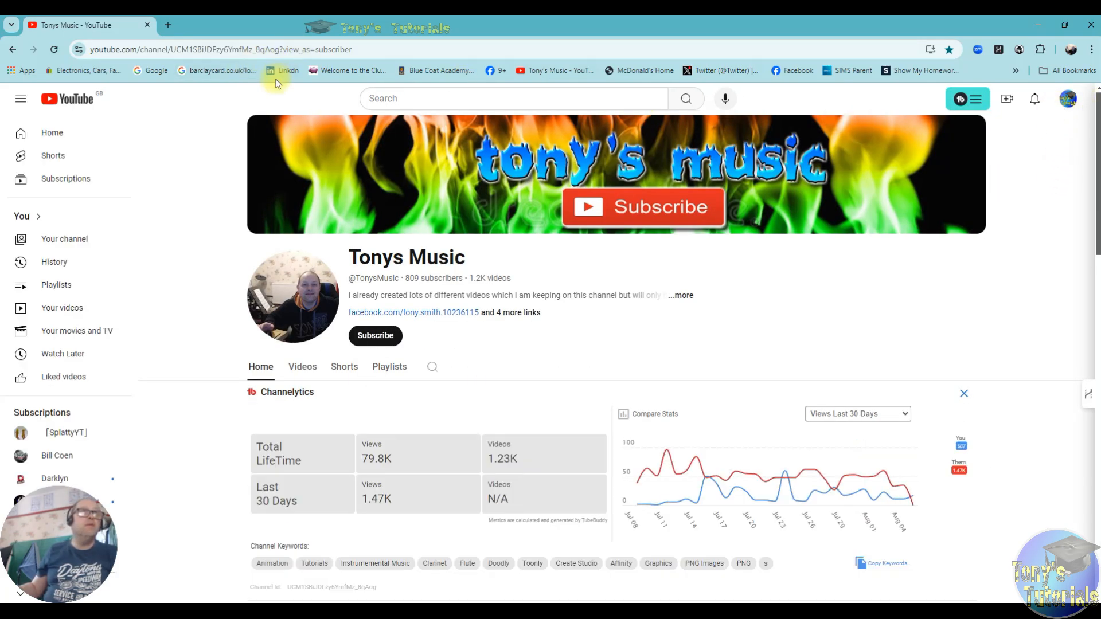
# - Open the Tony's Tutorials channel page through the YouTube account settings
pyautogui.click(1068, 108)
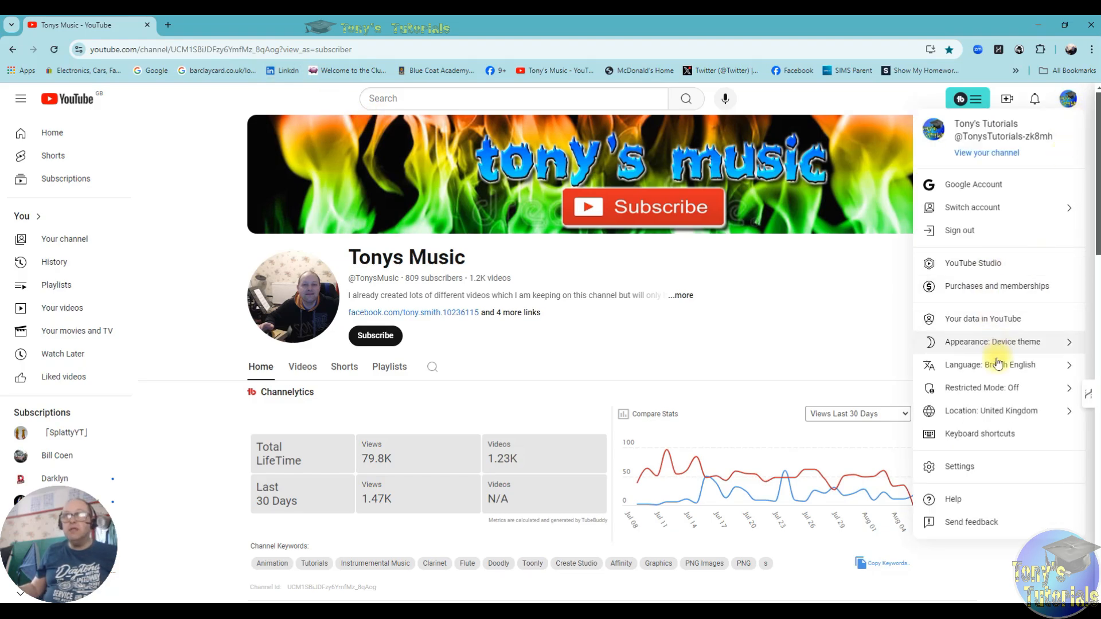
pyautogui.click(978, 468)
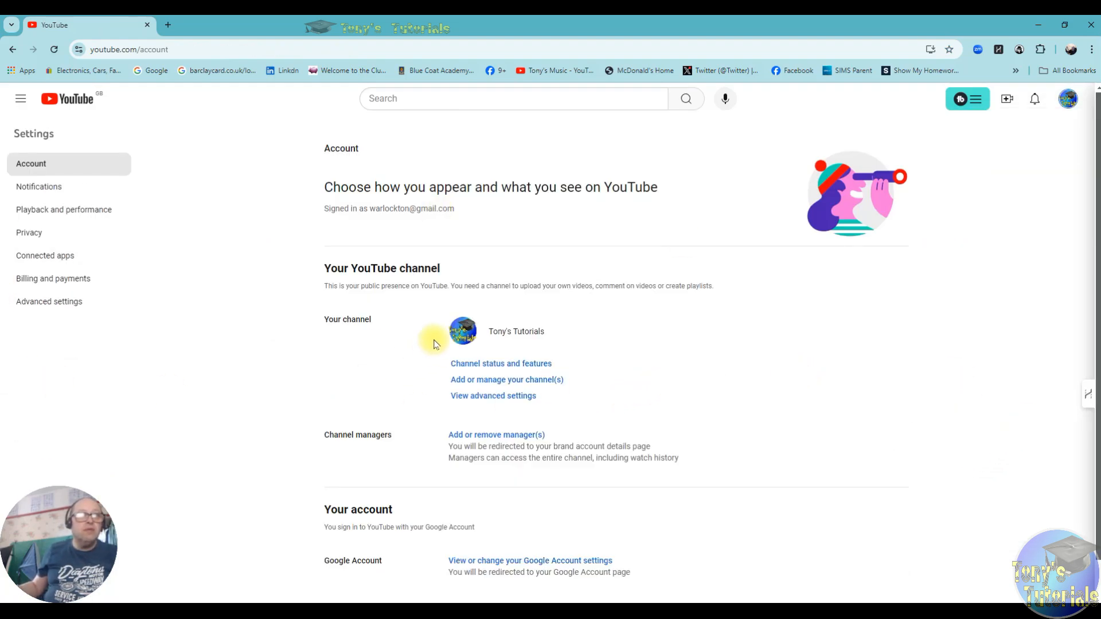
pyautogui.click(462, 330)
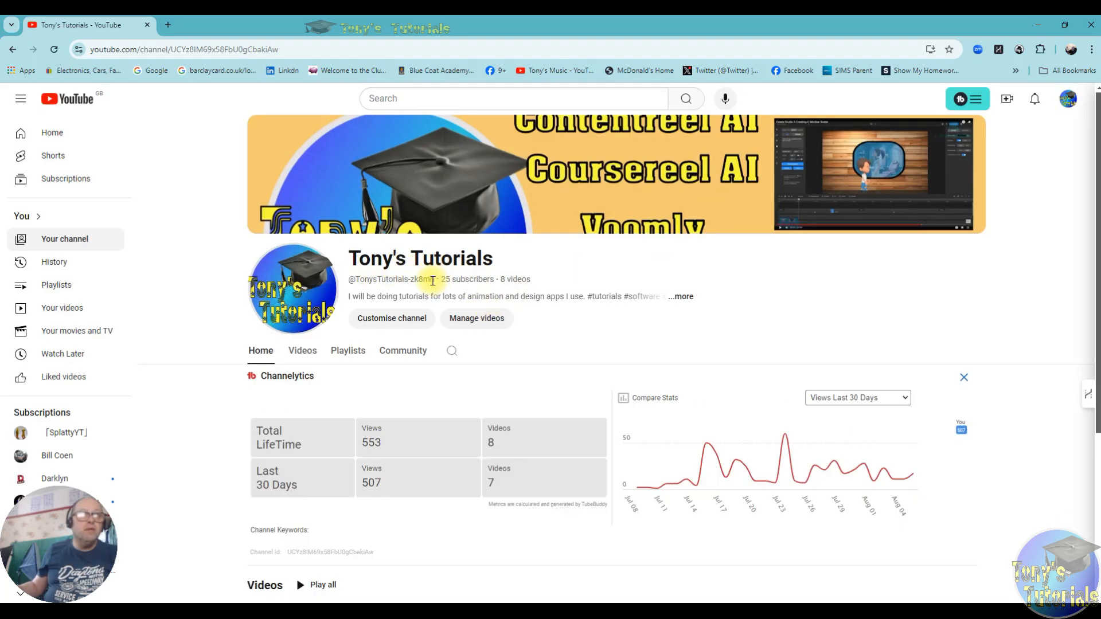
# - Copy the channel's handle from beneath the Tony's Tutorials channel name
pyautogui.moveTo(433, 280); pyautogui.dragTo(350, 255)
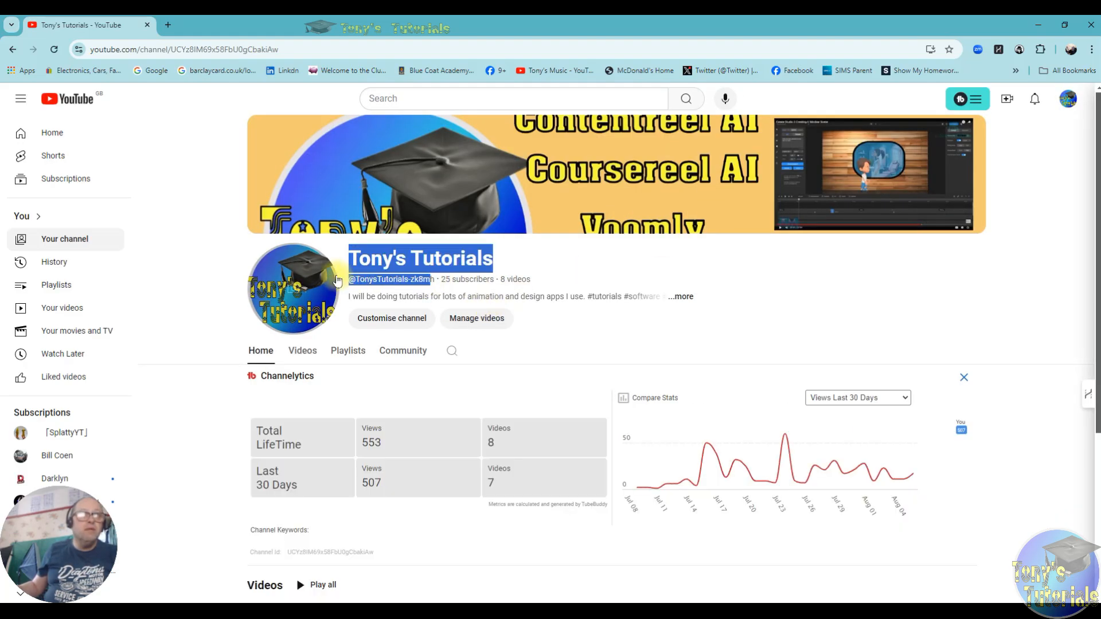
pyautogui.click(824, 319)
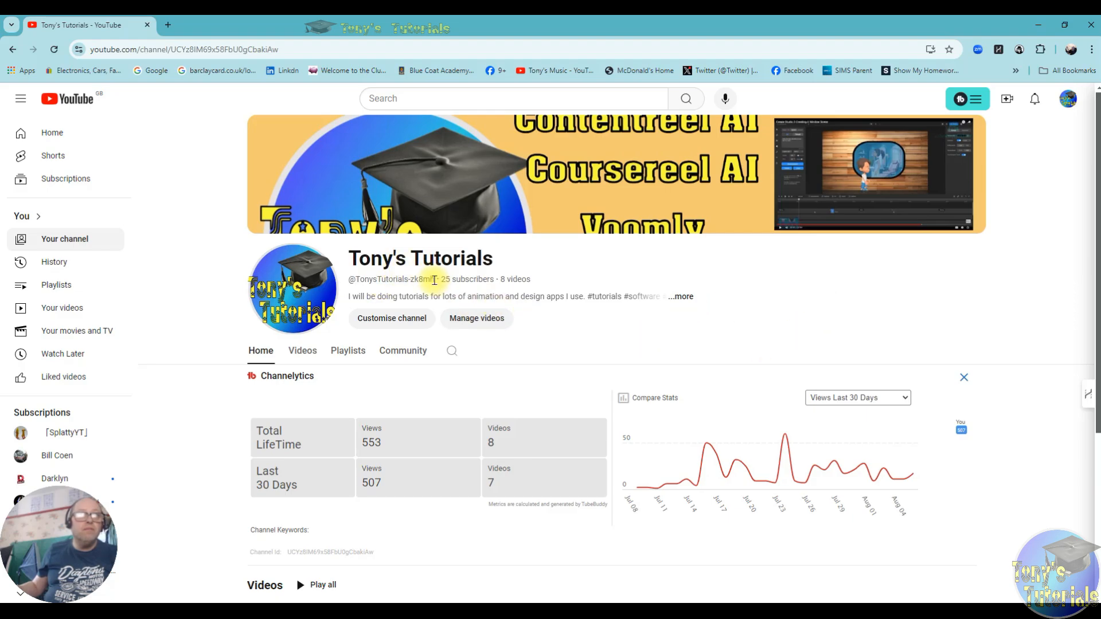
pyautogui.moveTo(434, 281); pyautogui.dragTo(357, 277)
pyautogui.rightClick(380, 280)
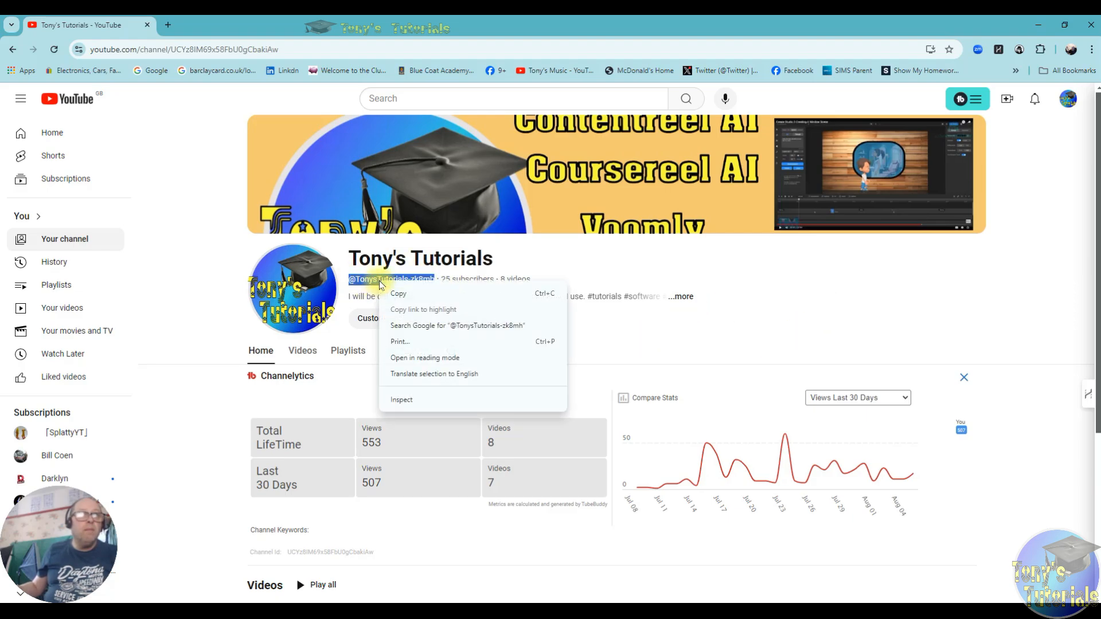
pyautogui.click(405, 294)
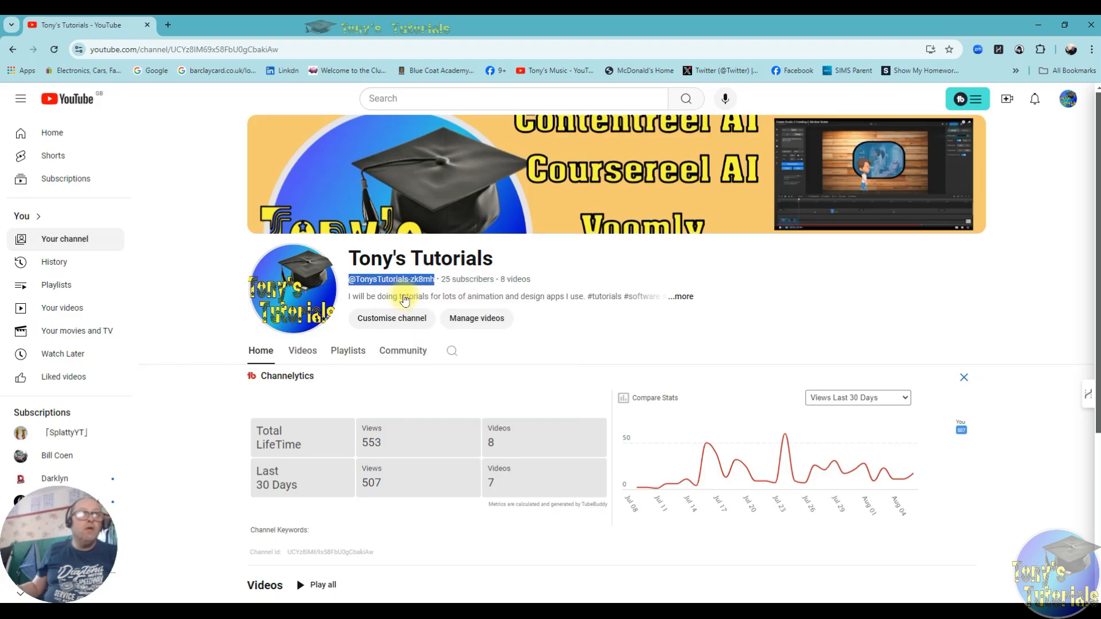
# - Switch back to CreateStudio and replace the CLAY CTA scene's "Yoursite.com" text with the copied channel handle
pyautogui.click(1040, 26)
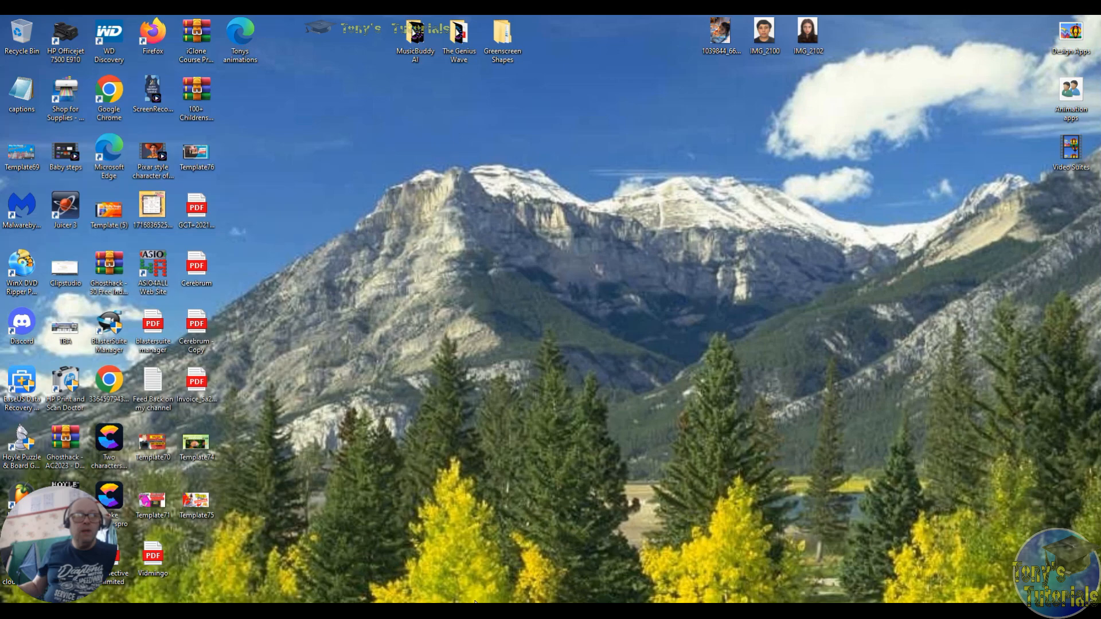
pyautogui.click(429, 609)
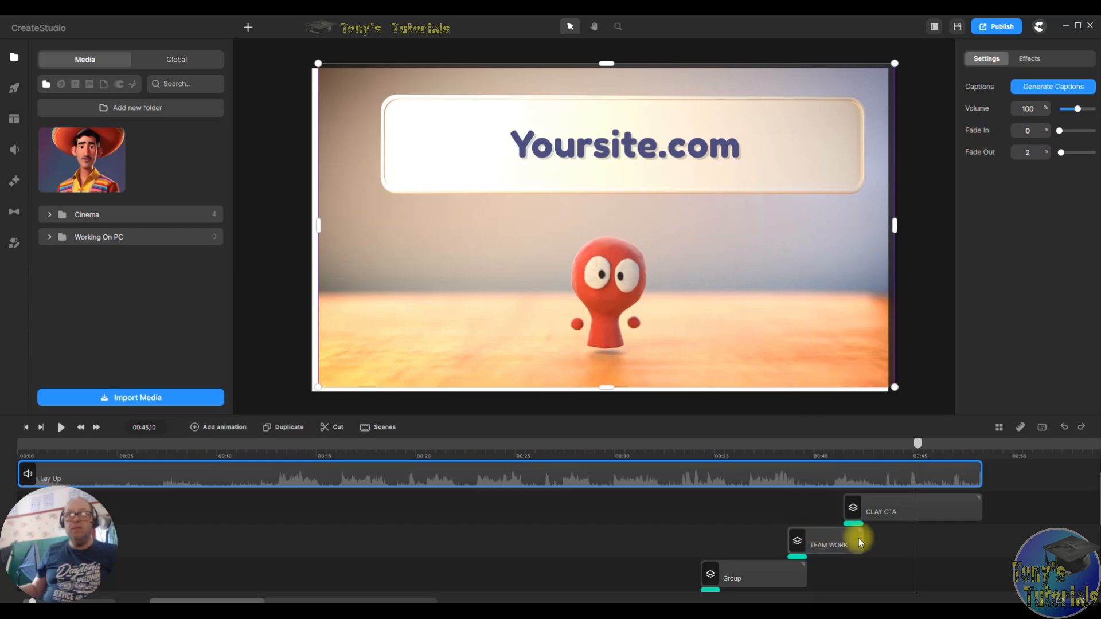
pyautogui.click(913, 515)
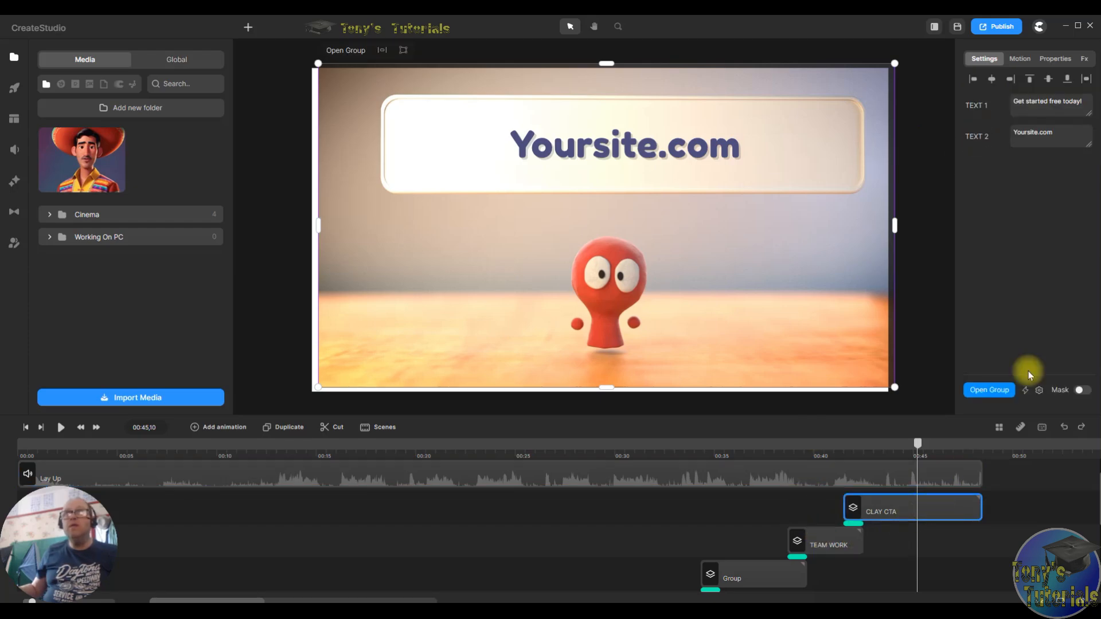
pyautogui.moveTo(1070, 129); pyautogui.dragTo(1015, 136)
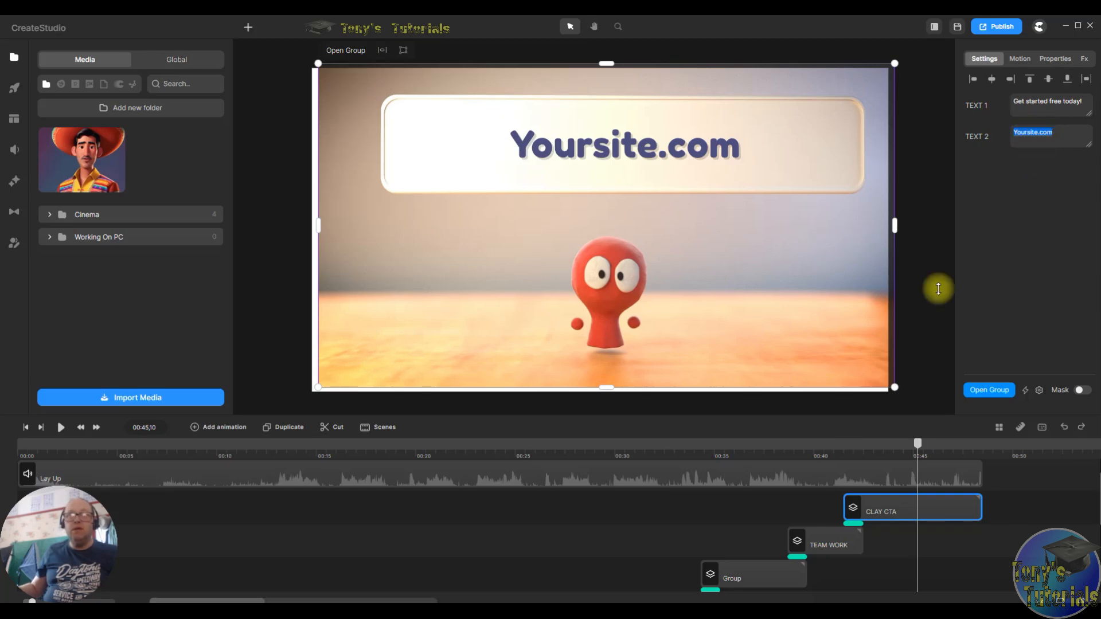
pyautogui.moveTo(1044, 132); pyautogui.dragTo(1067, 136)
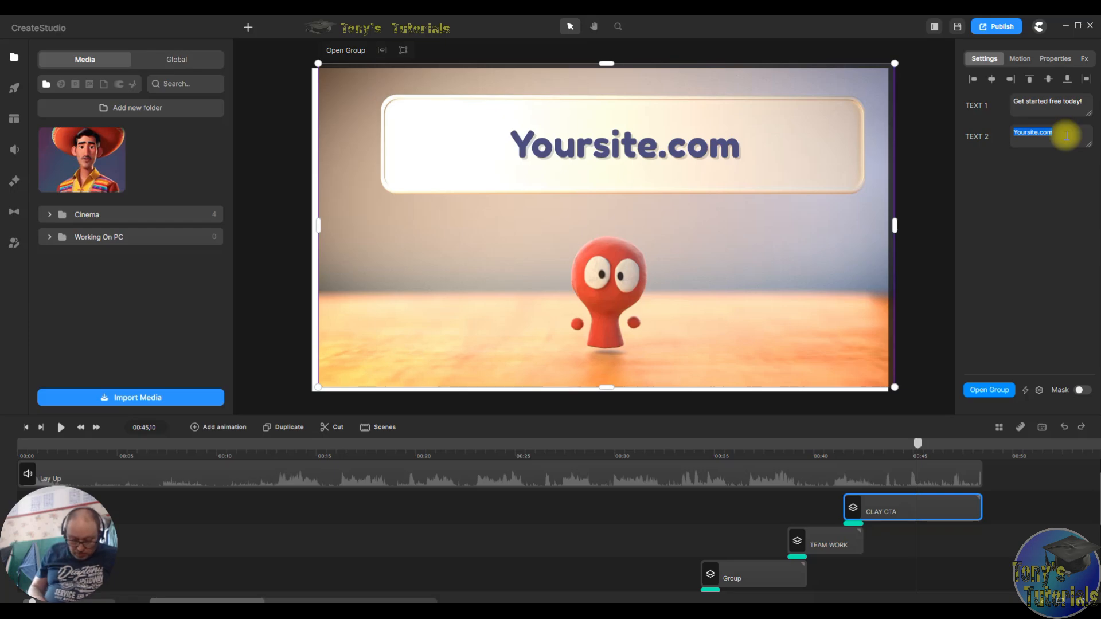
pyautogui.hotkey('ctrl', 'v')
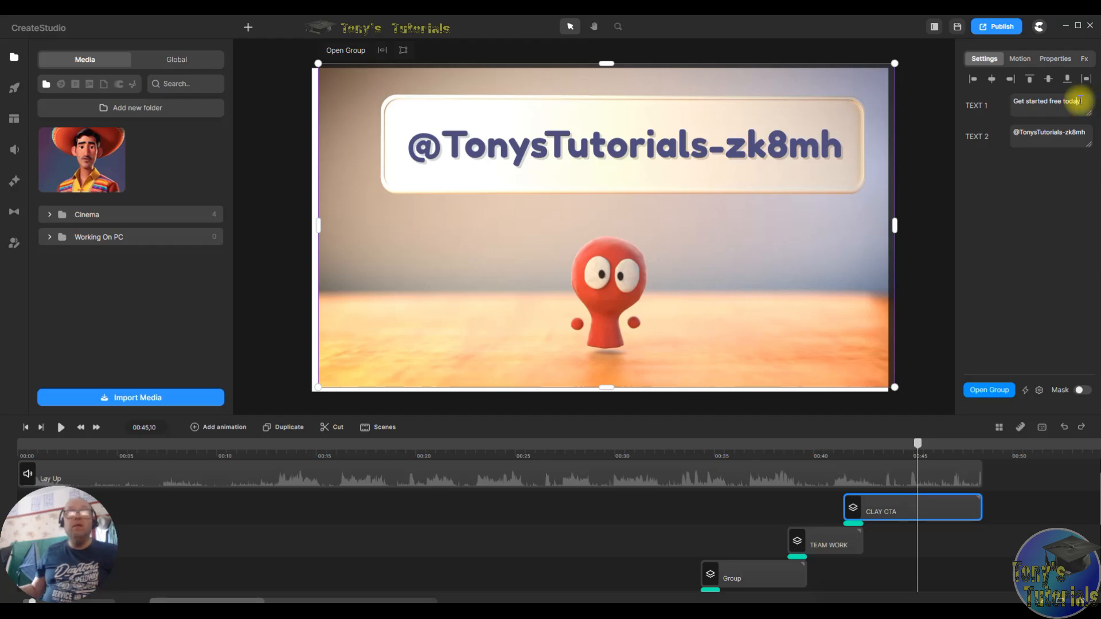
# - At 00:42,23, replace the CLAY CTA scene's "Get started free today!" text with "GO TO YOUTUBE TODAY"
pyautogui.moveTo(916, 444); pyautogui.dragTo(866, 437)
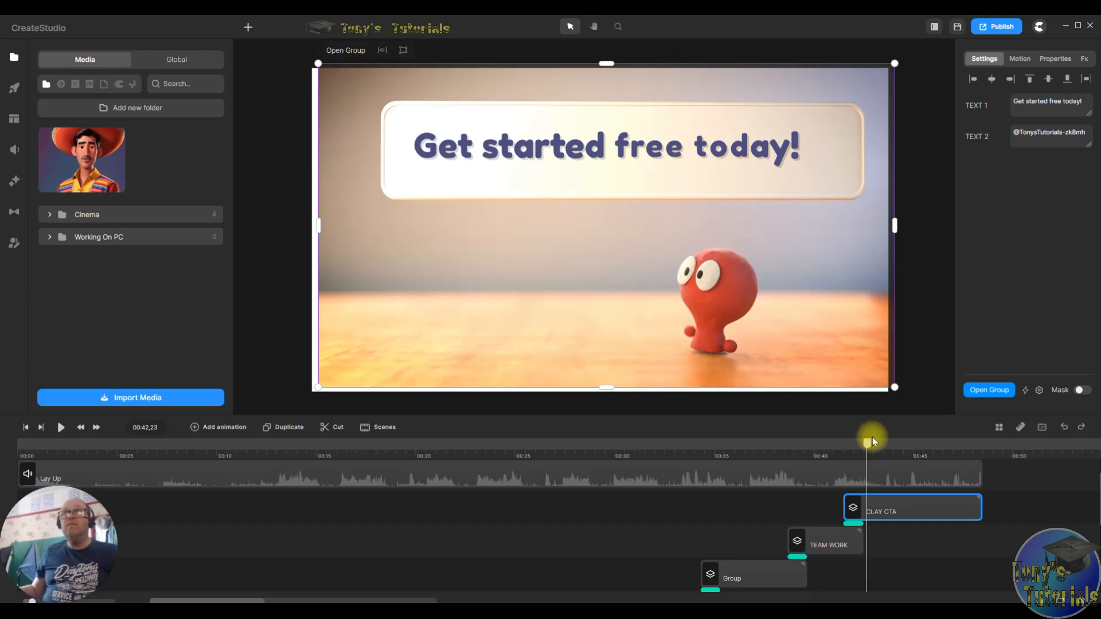
pyautogui.moveTo(1083, 101); pyautogui.dragTo(1021, 98)
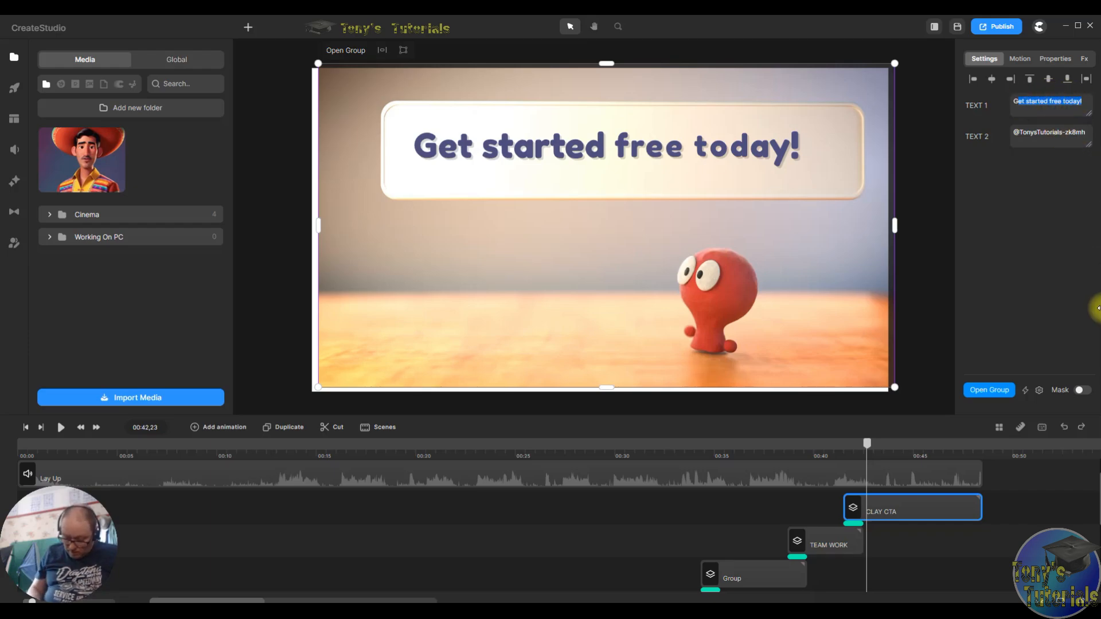
pyautogui.write('GO TO YOUTU')
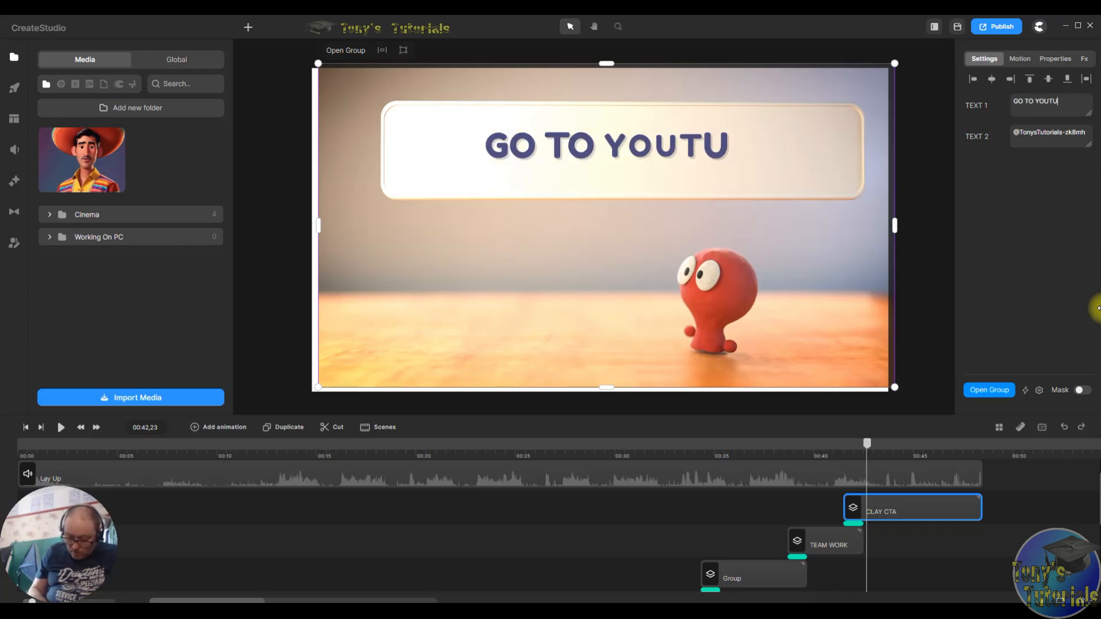
pyautogui.write('BE')
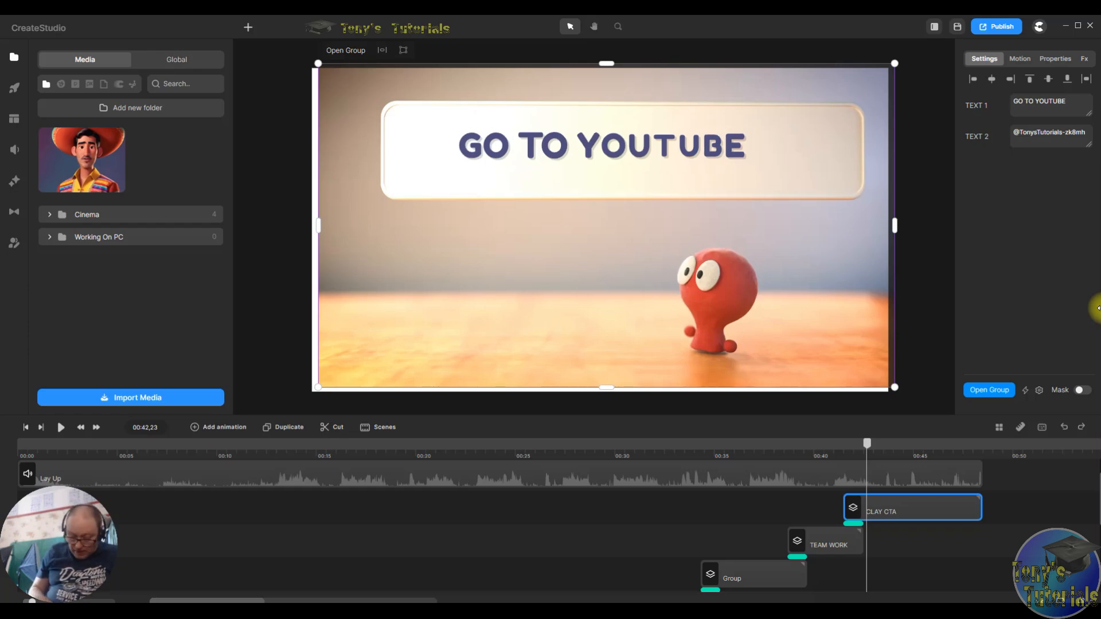
pyautogui.write(' TODAY')
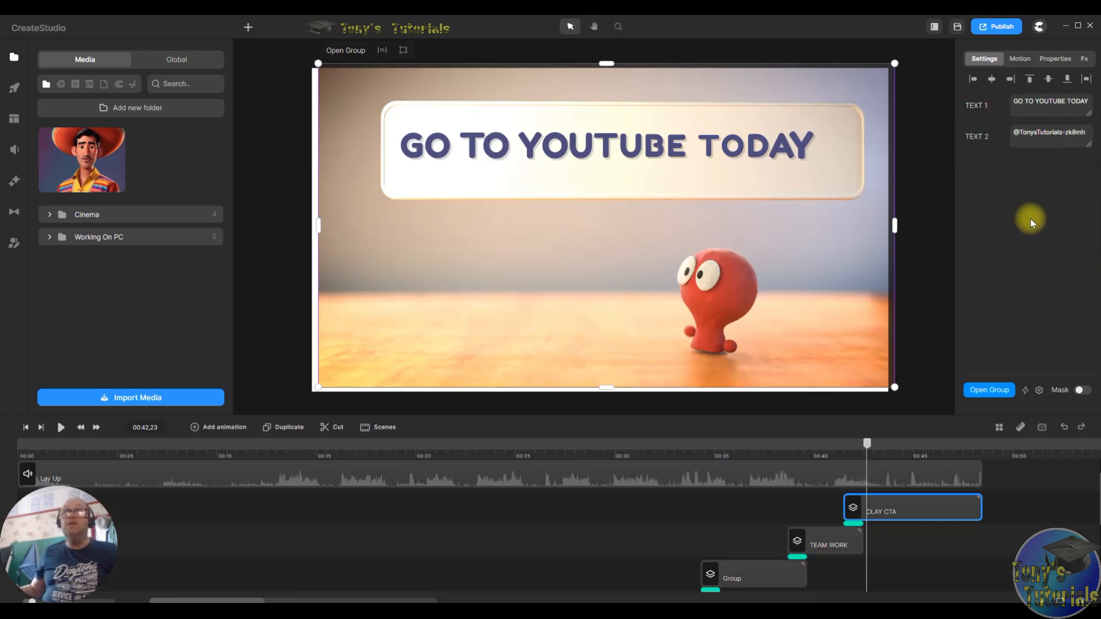
# - Go to 00:44,25 and open the CLAY CTA group to show its inner layers
pyautogui.moveTo(866, 444); pyautogui.dragTo(908, 444)
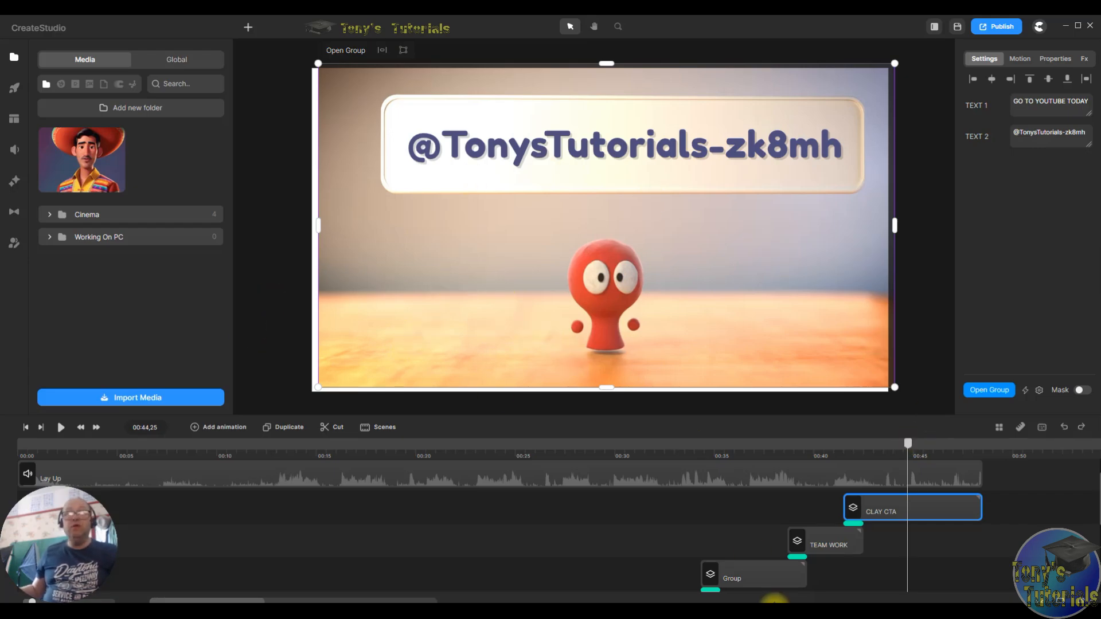
pyautogui.doubleClick(974, 515)
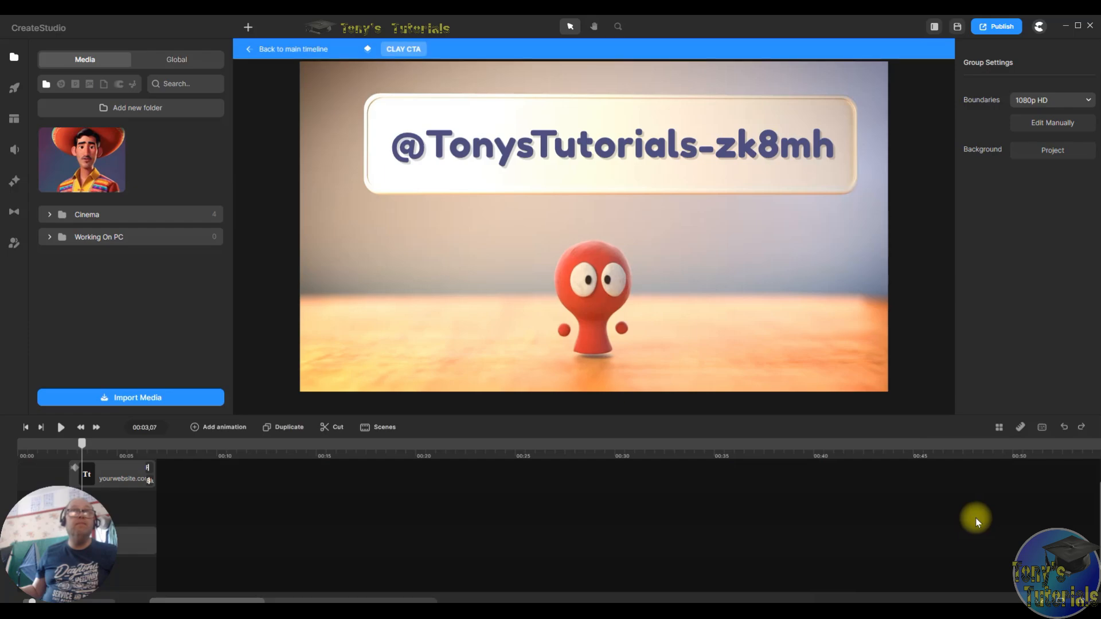
pyautogui.scroll(-2, 487, 514)
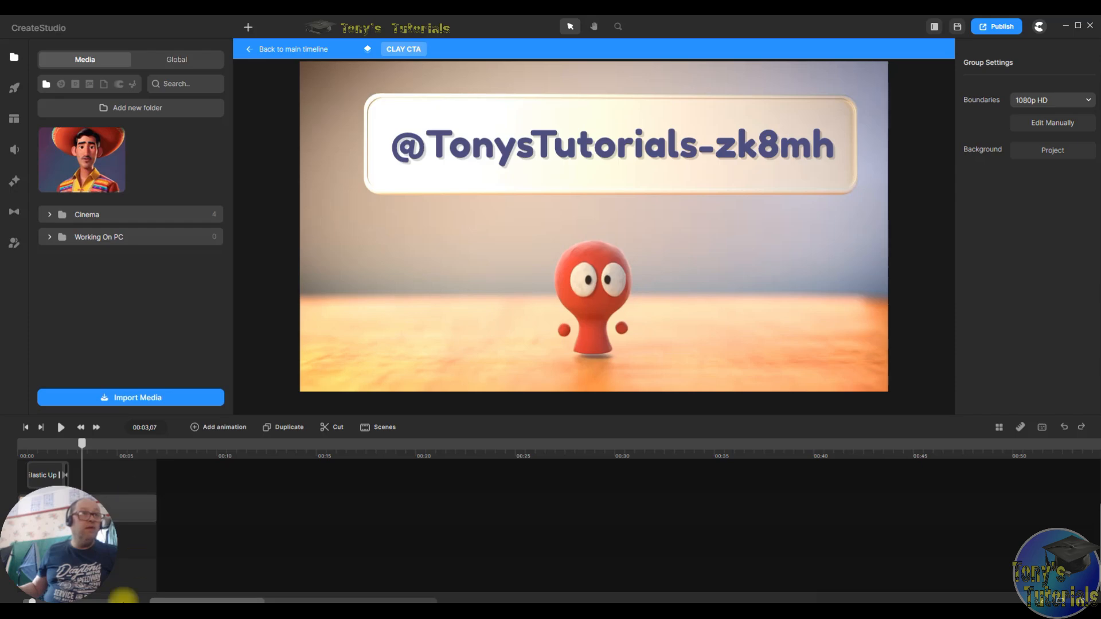
pyautogui.scroll(2, 129, 571)
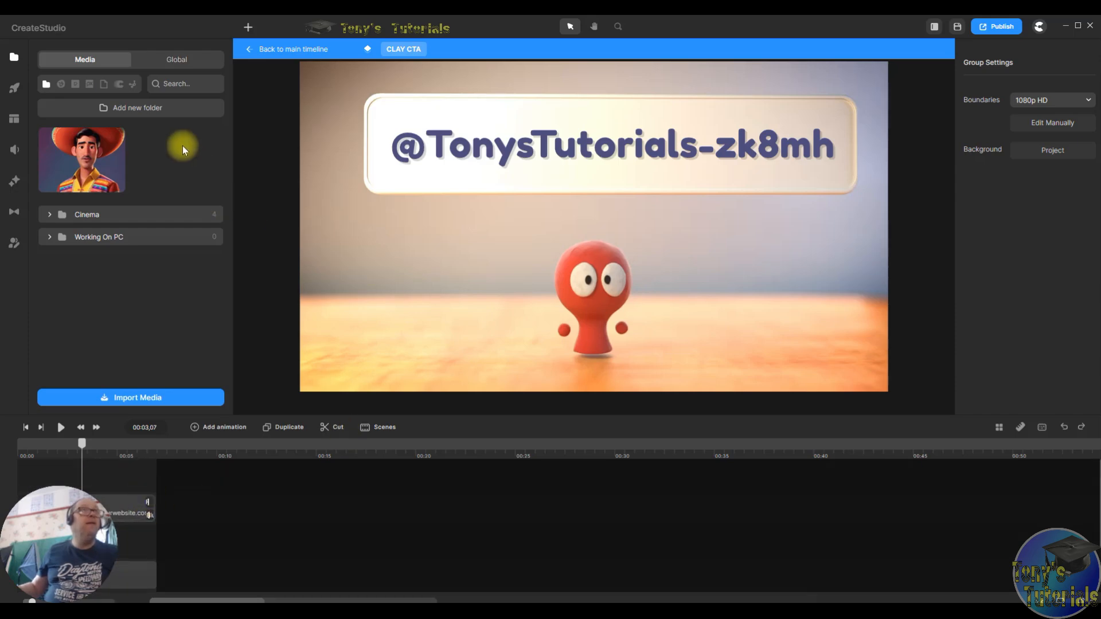
# - Start a media import and browse to the Tonys Tutorials folder in Youtube Channels Assets on the My Book Duo (G:) drive
pyautogui.click(154, 401)
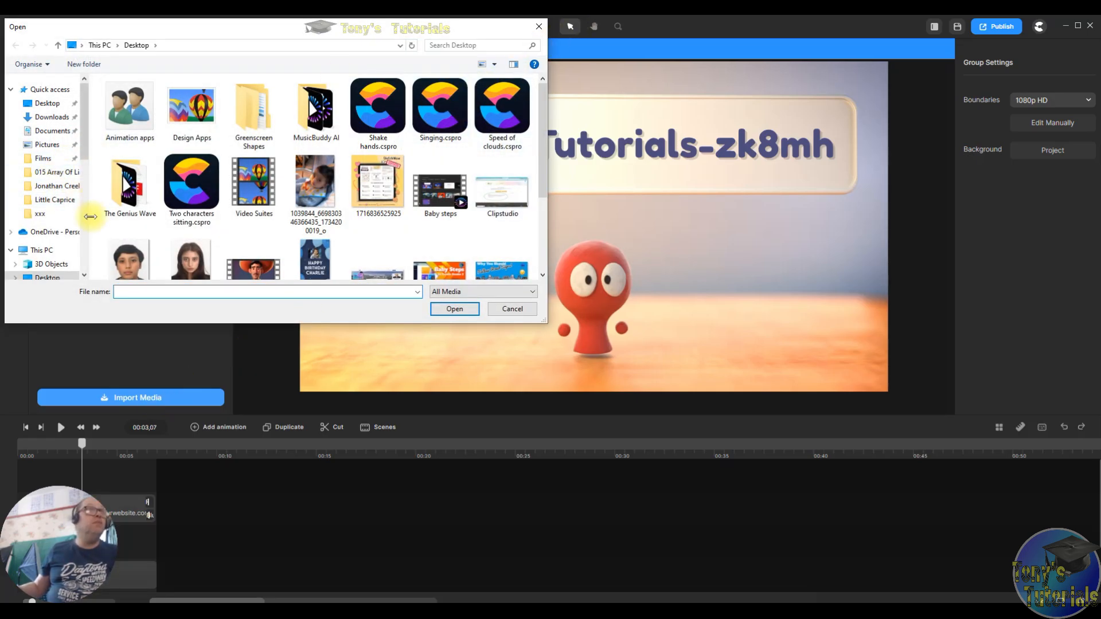
pyautogui.moveTo(82, 147); pyautogui.dragTo(89, 230)
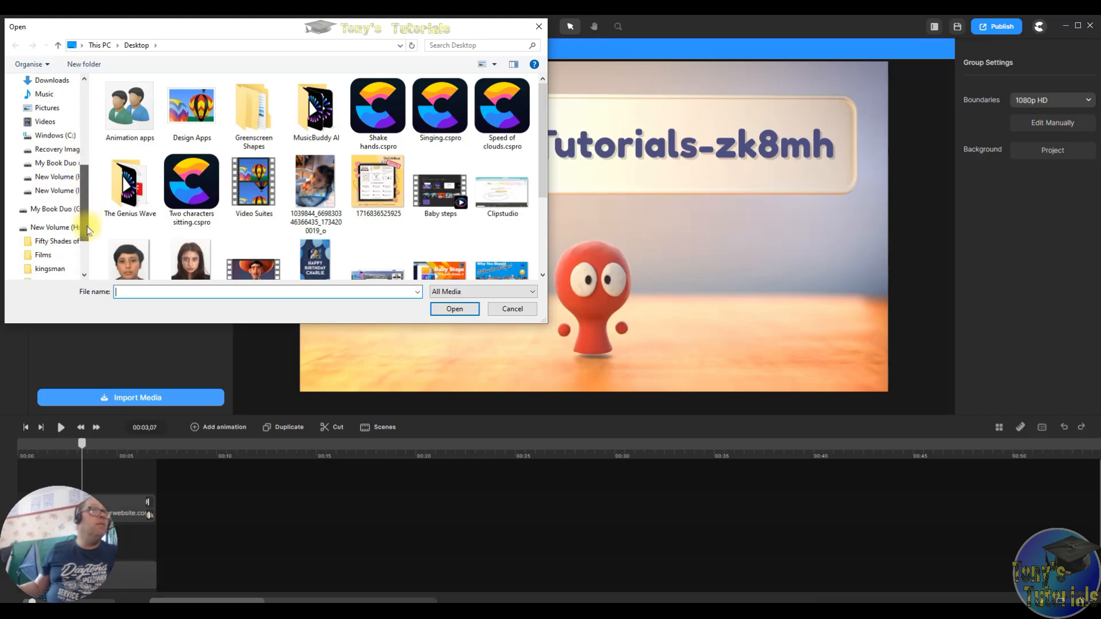
pyautogui.click(35, 210)
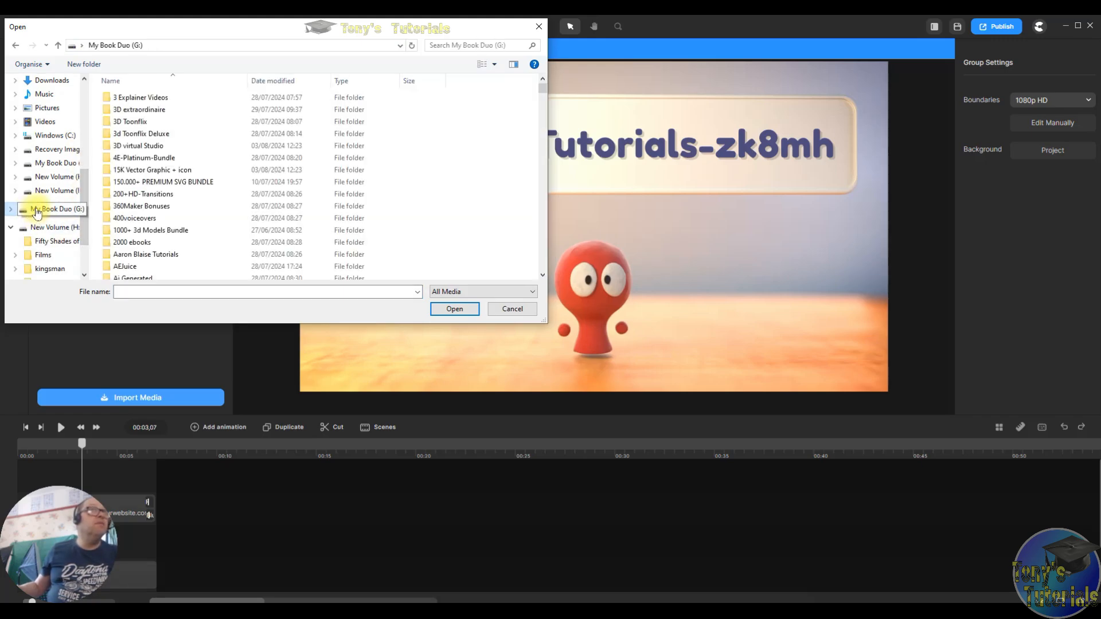
pyautogui.scroll(-5, 177, 187)
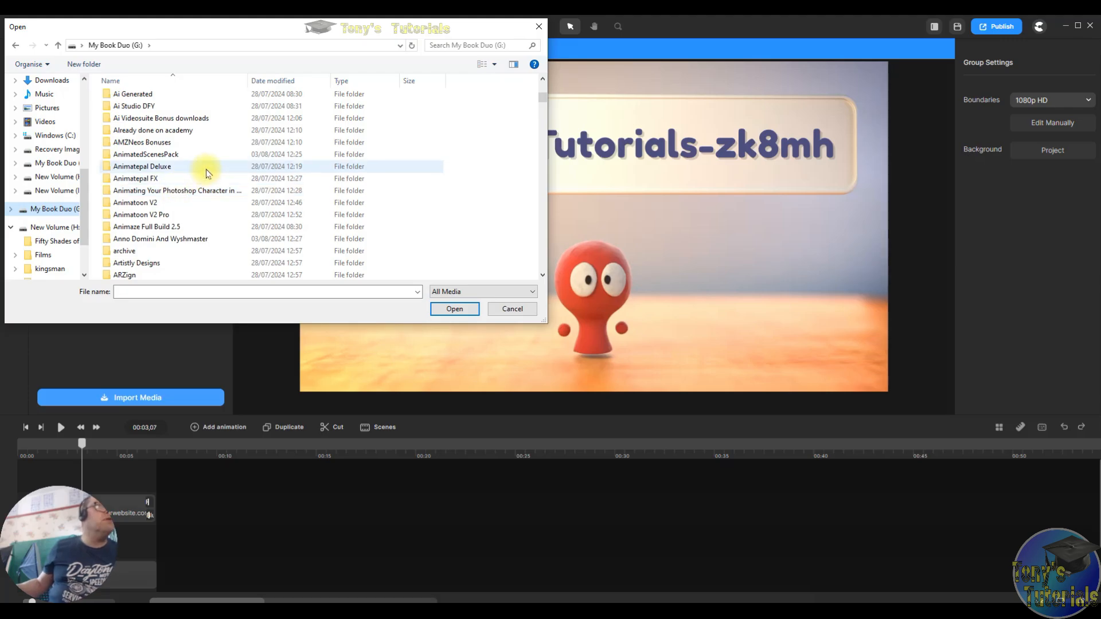
pyautogui.scroll(-5, 208, 170)
pyautogui.scroll(-18, 214, 166)
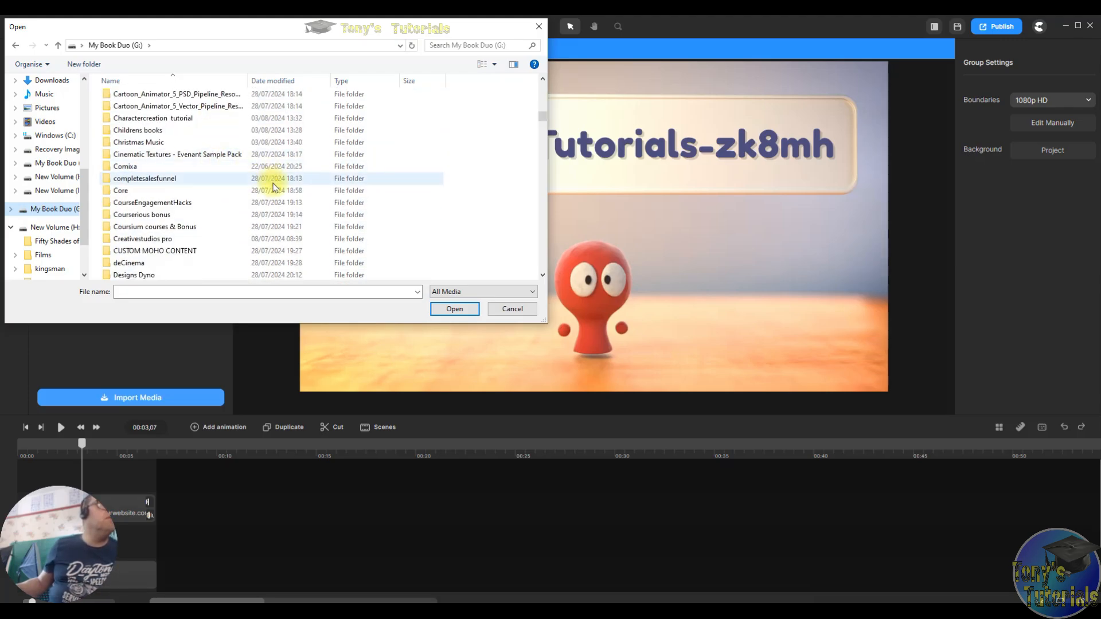
pyautogui.scroll(-20, 258, 196)
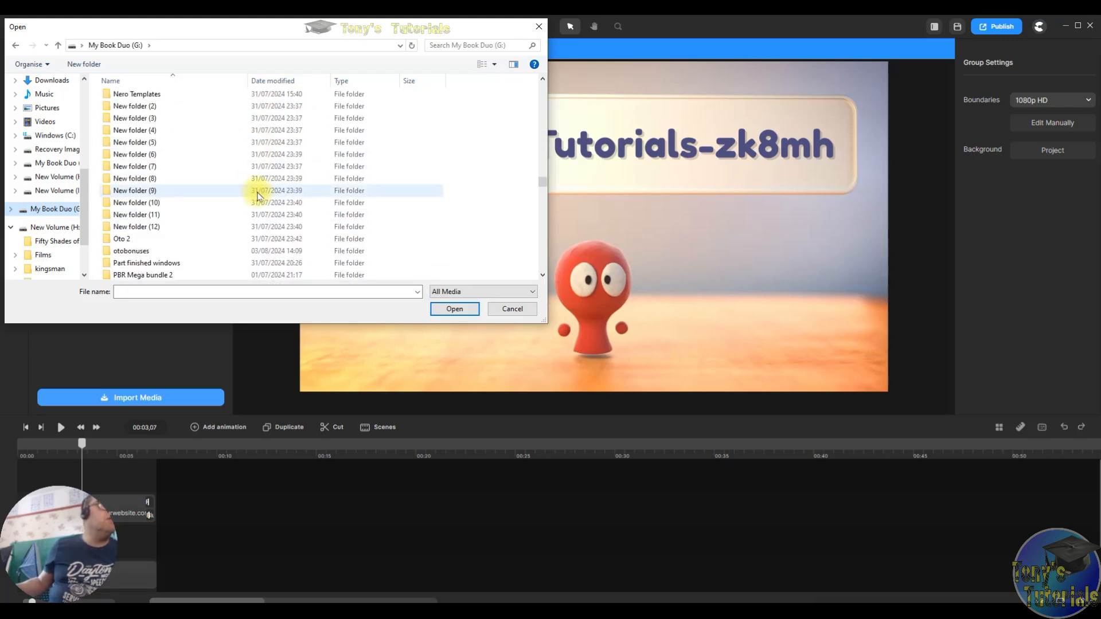
pyautogui.scroll(-6, 258, 196)
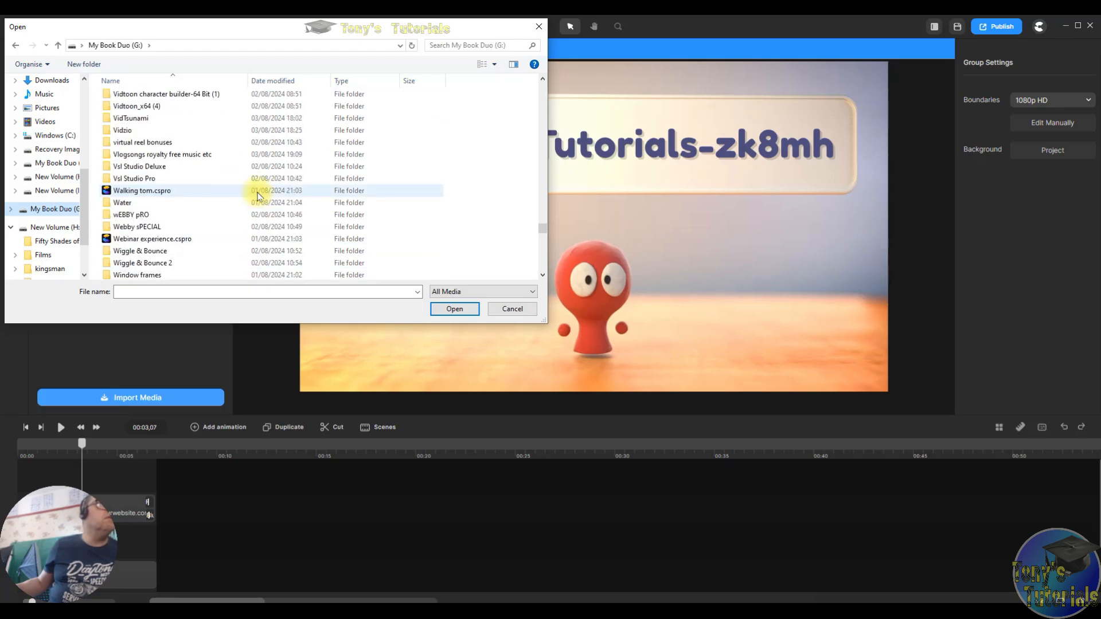
pyautogui.scroll(-5, 229, 241)
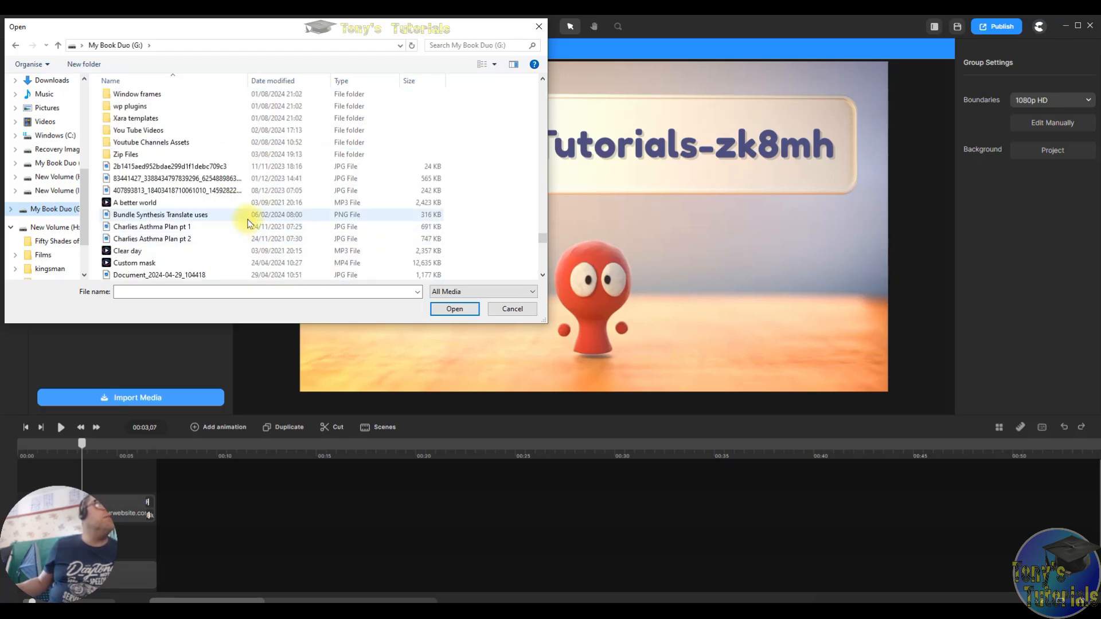
pyautogui.doubleClick(193, 150)
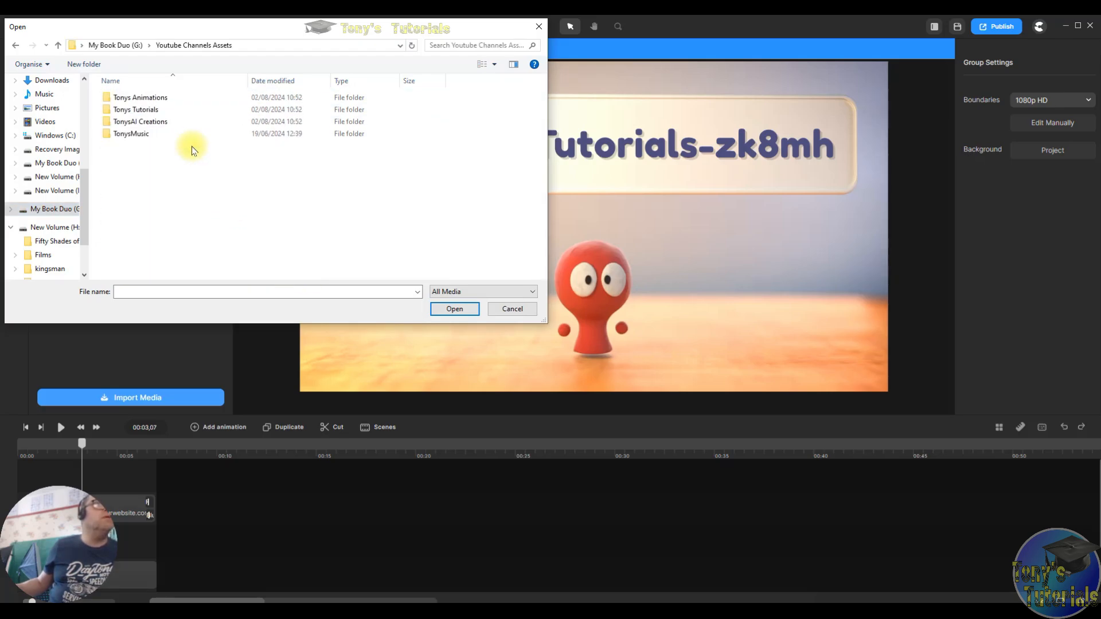
pyautogui.doubleClick(190, 109)
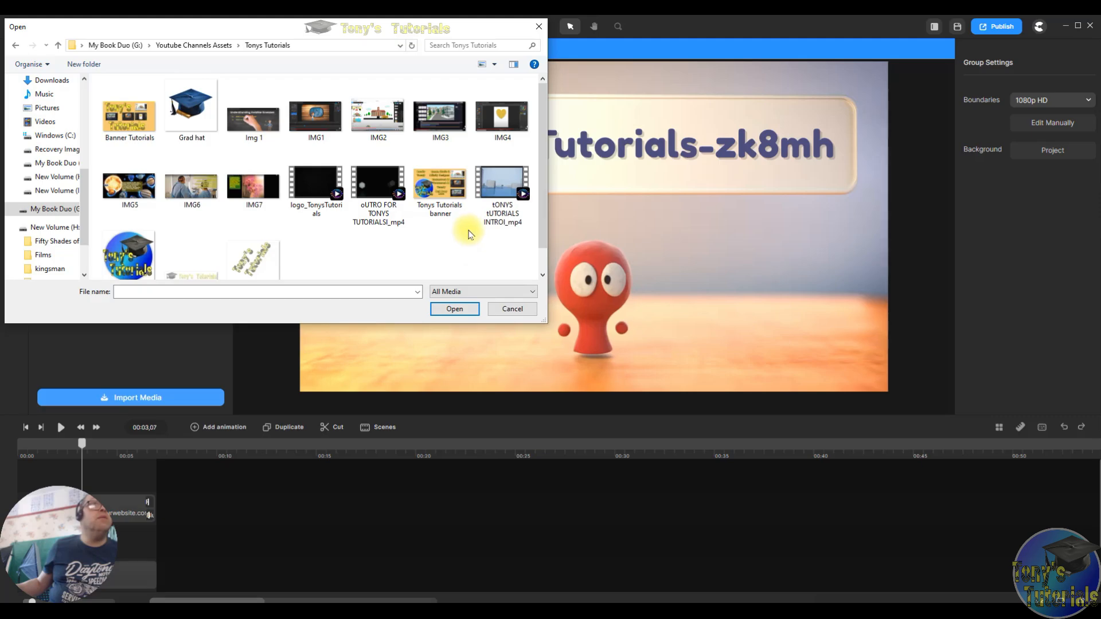
# - Import the Tony's Tutorials Logo image and place it on the CLAY CTA canvas at 00:03,07
pyautogui.click(128, 254)
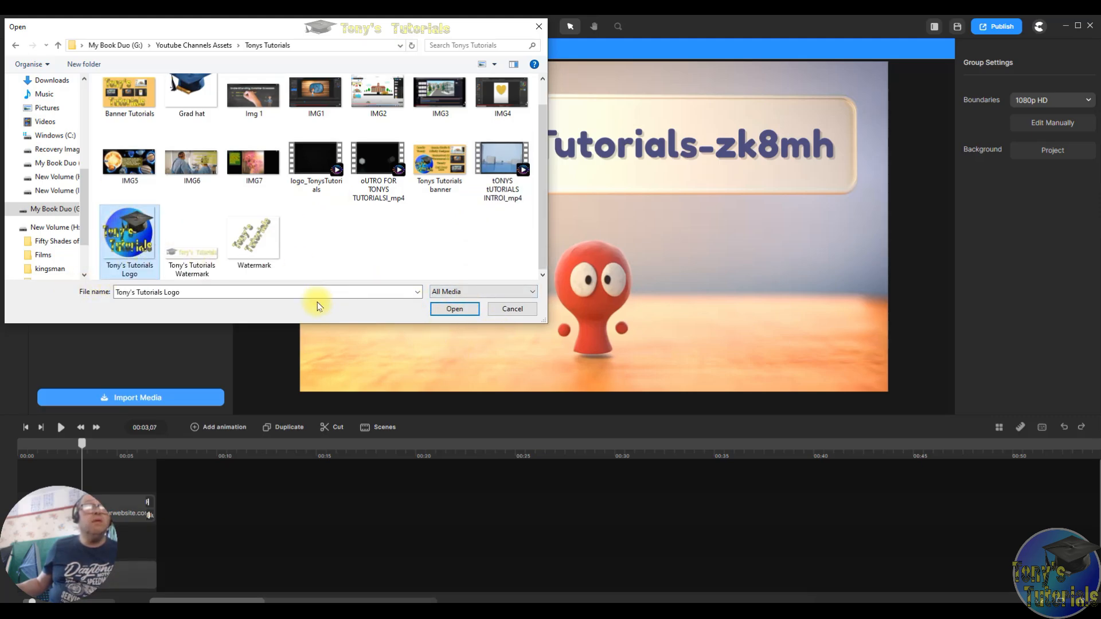
pyautogui.click(458, 313)
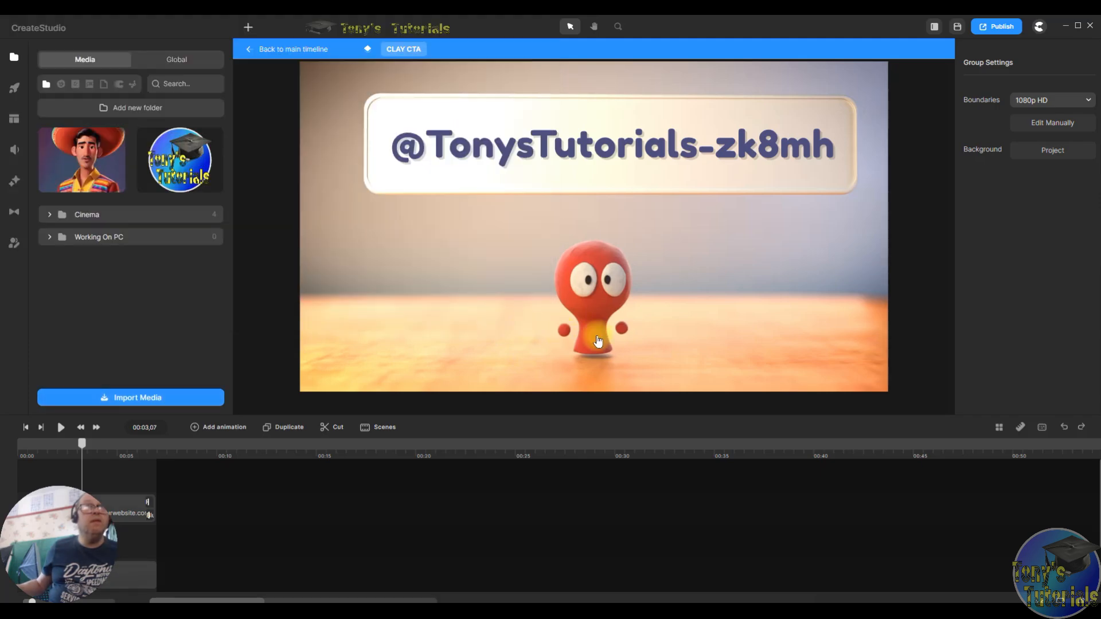
pyautogui.moveTo(188, 175); pyautogui.dragTo(430, 275)
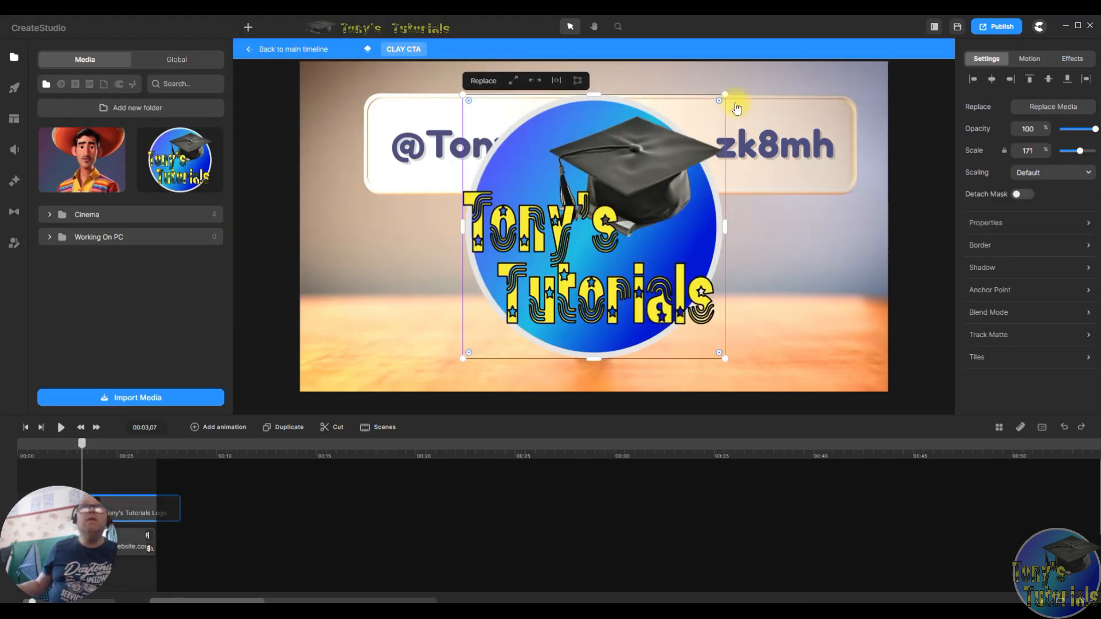
# - Place the logo at 69% scale beside the red clay character and make its clip end at 00:07,00
pyautogui.moveTo(723, 93); pyautogui.dragTo(527, 213)
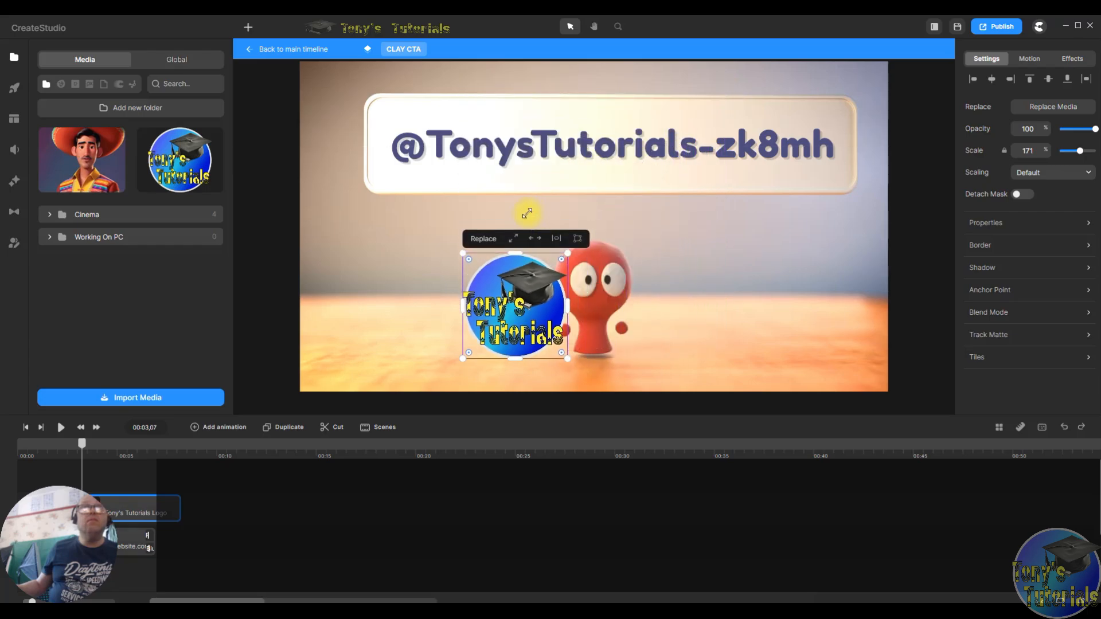
pyautogui.moveTo(536, 293); pyautogui.dragTo(438, 311)
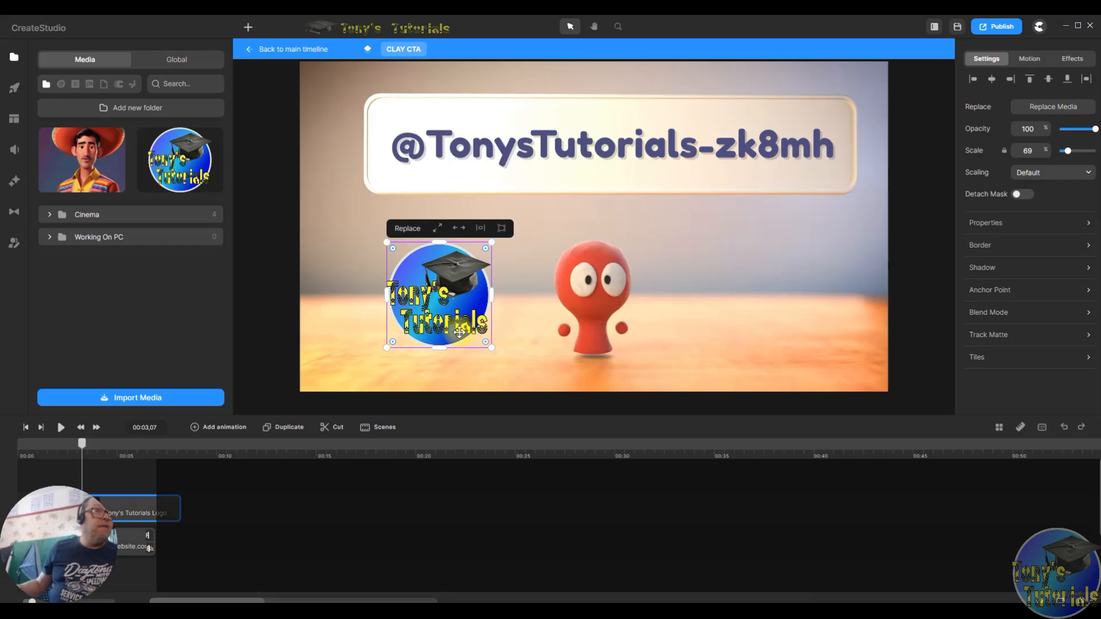
pyautogui.moveTo(132, 504); pyautogui.dragTo(119, 507)
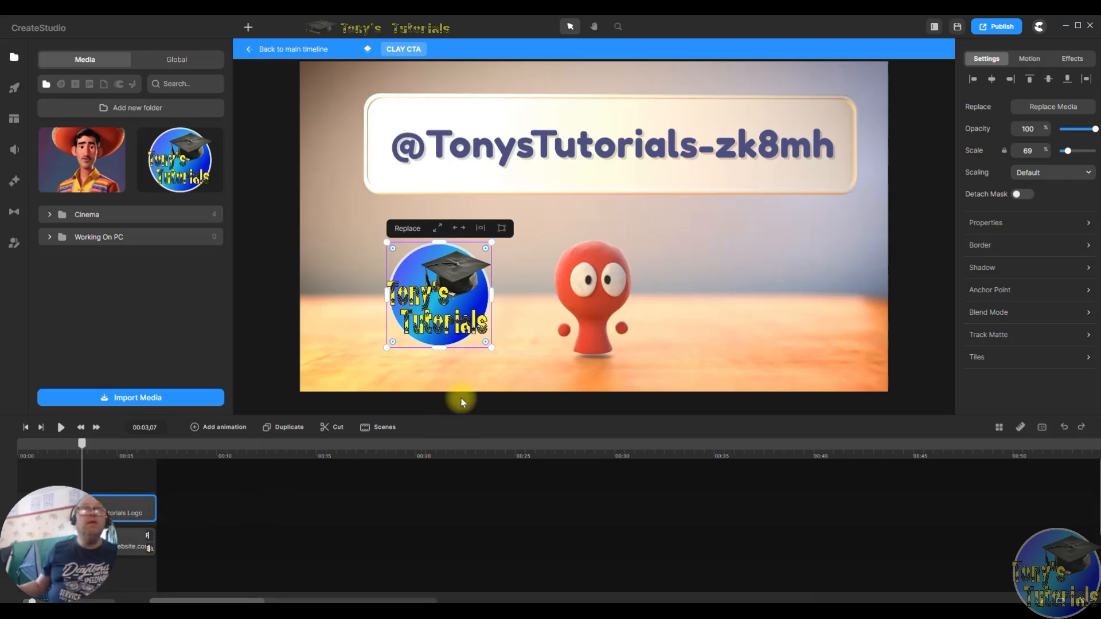
# - Give the logo the Right position preset as its entrance motion and play the CLAY CTA group from its start
pyautogui.click(1037, 64)
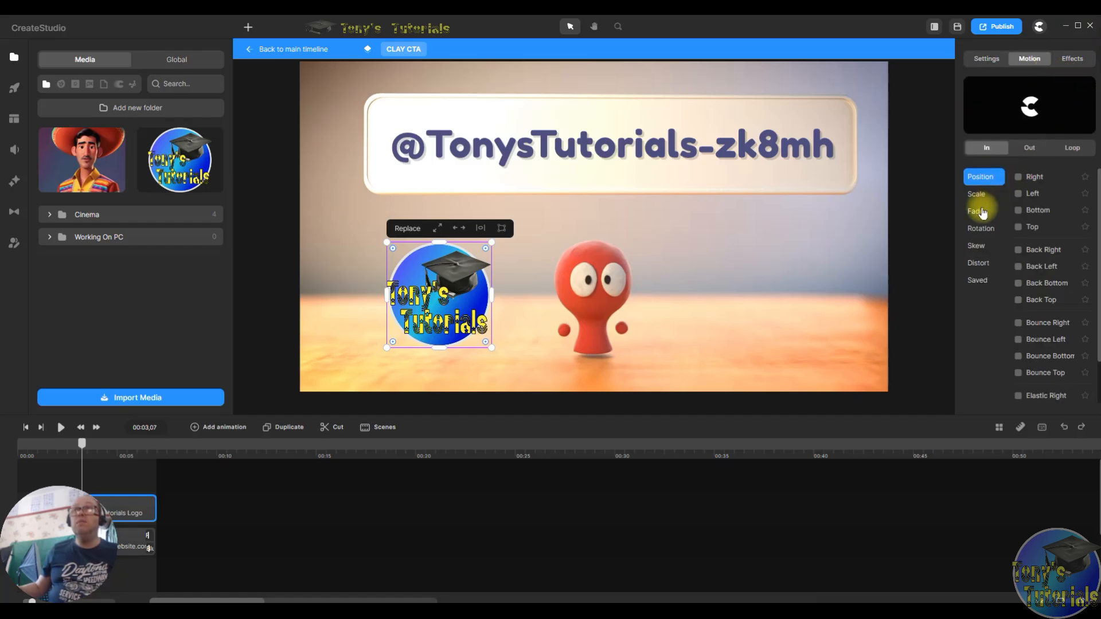
pyautogui.click(1019, 195)
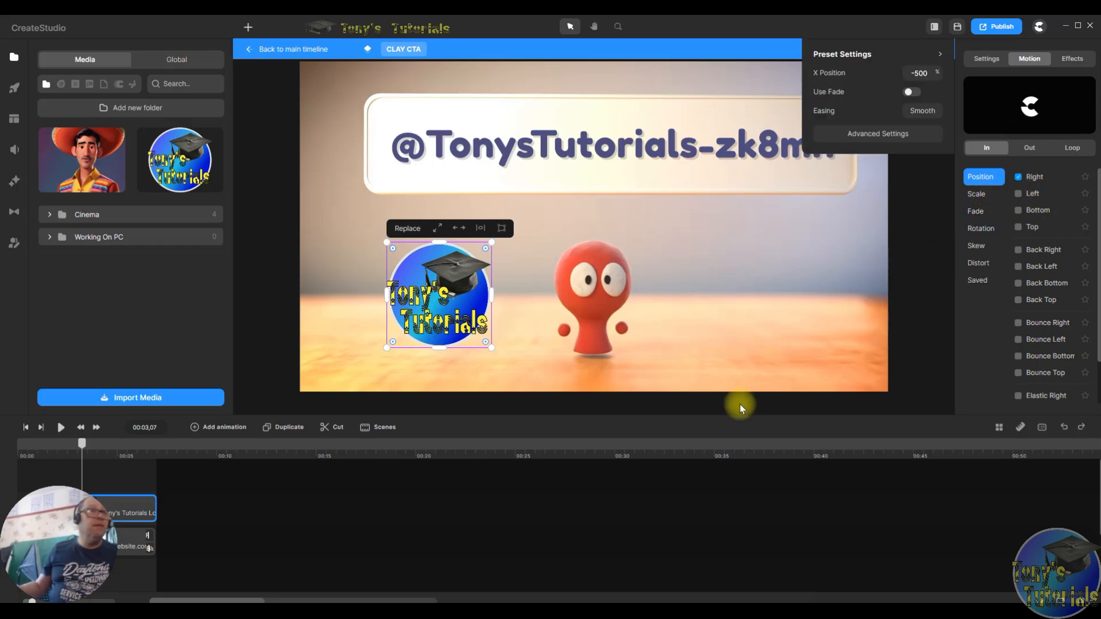
pyautogui.moveTo(89, 452); pyautogui.dragTo(6, 448)
pyautogui.click(61, 428)
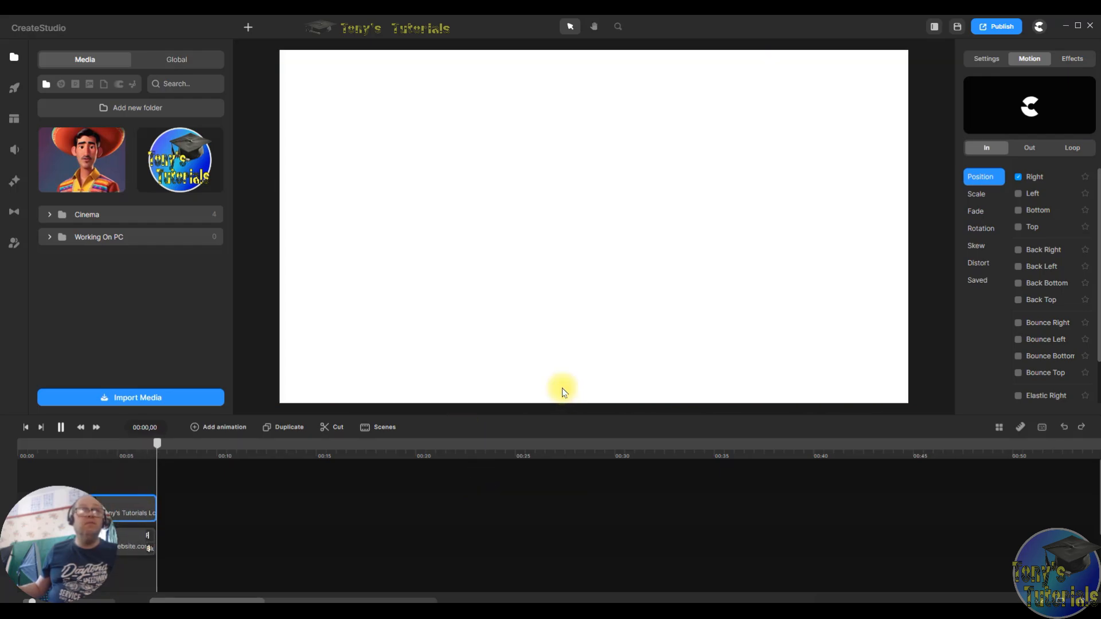
pyautogui.doubleClick(561, 387)
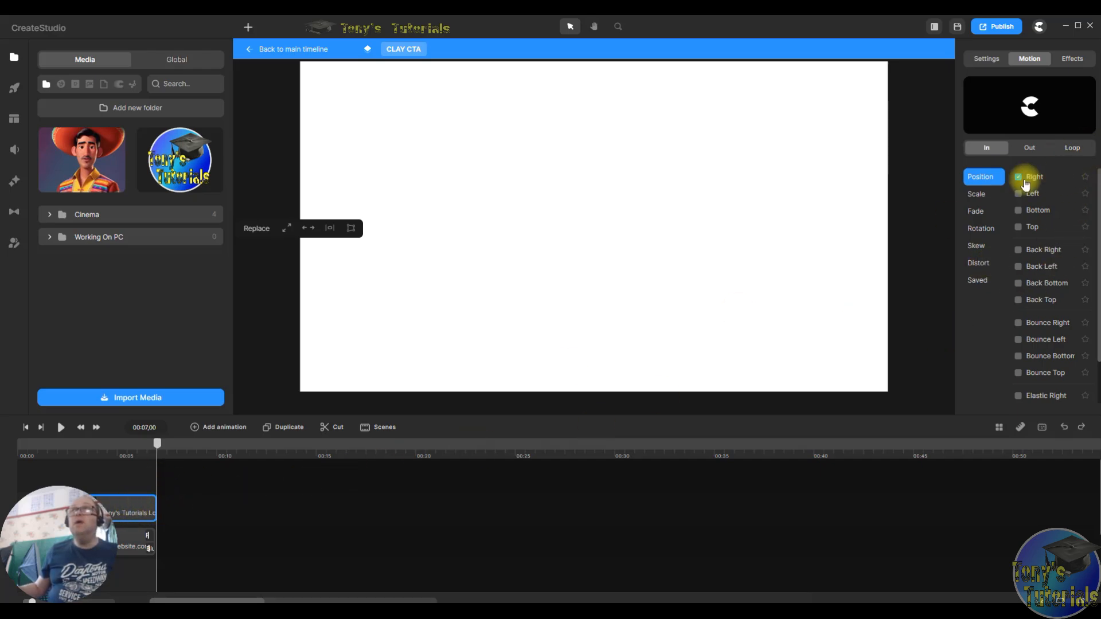
# - Apply the Fade Out preset as the logo's exit motion
pyautogui.click(1030, 148)
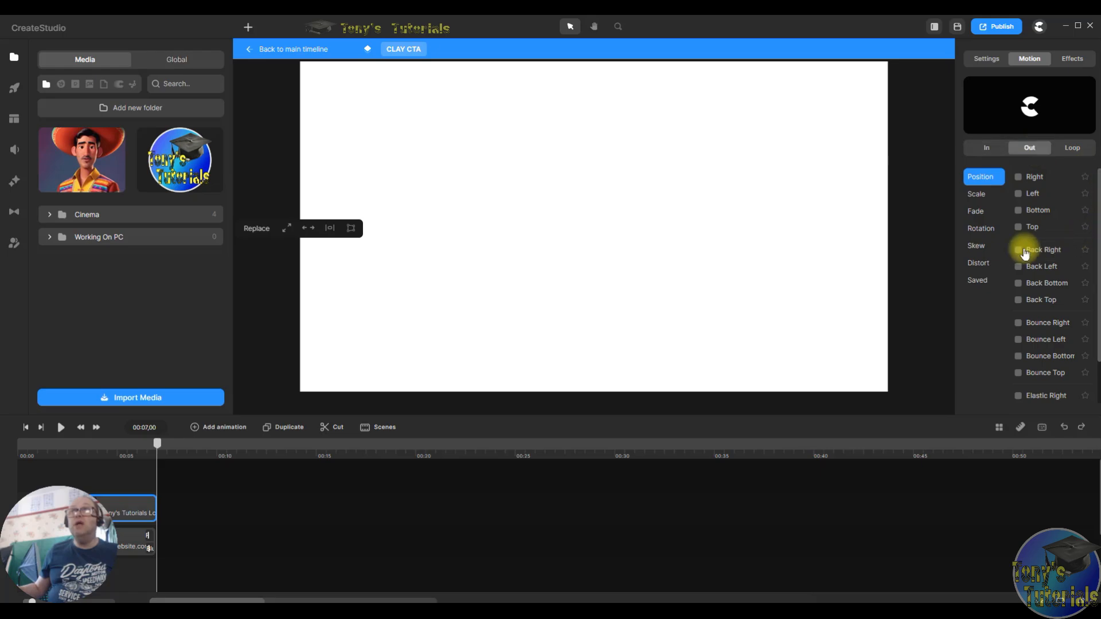
pyautogui.click(974, 212)
pyautogui.click(1019, 177)
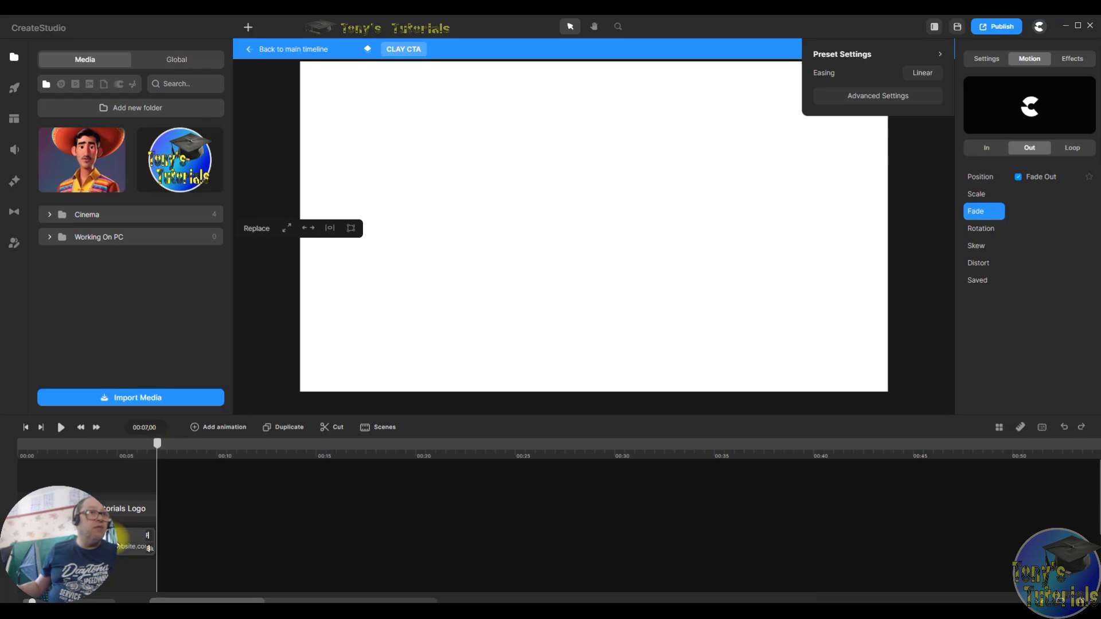
# - Examine the CLAY CTA group's layers around the logo clip to check how their exit animations are arranged
pyautogui.scroll(-2, 686, 484)
pyautogui.scroll(2, 499, 536)
pyautogui.scroll(-1, 499, 536)
pyautogui.scroll(-1, 499, 536)
pyautogui.scroll(2, 499, 536)
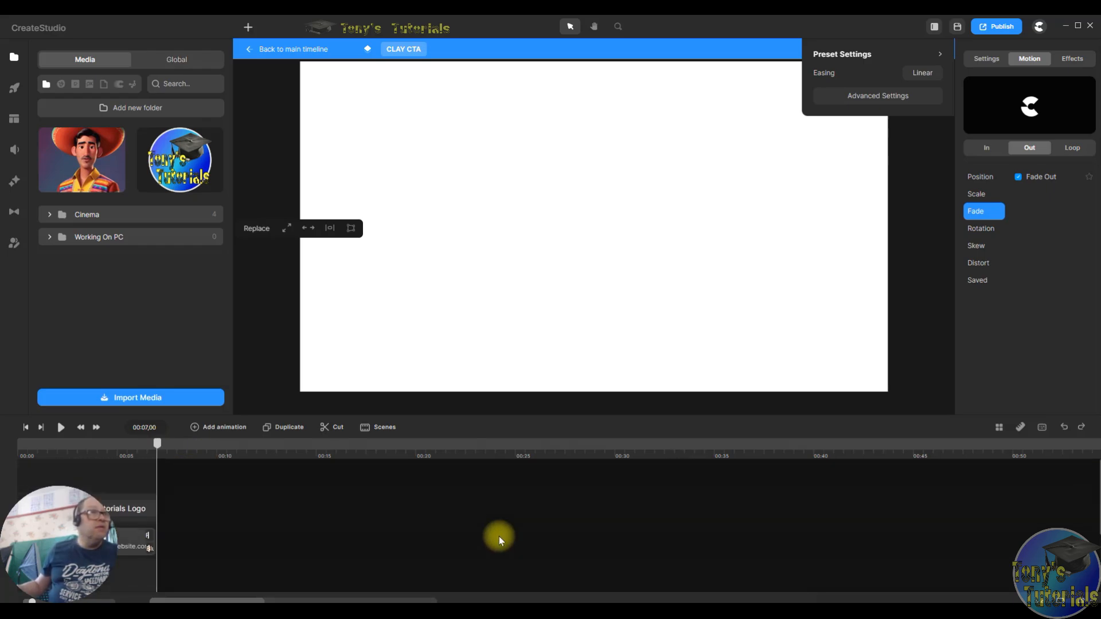
pyautogui.scroll(-1, 499, 535)
pyautogui.scroll(1, 498, 537)
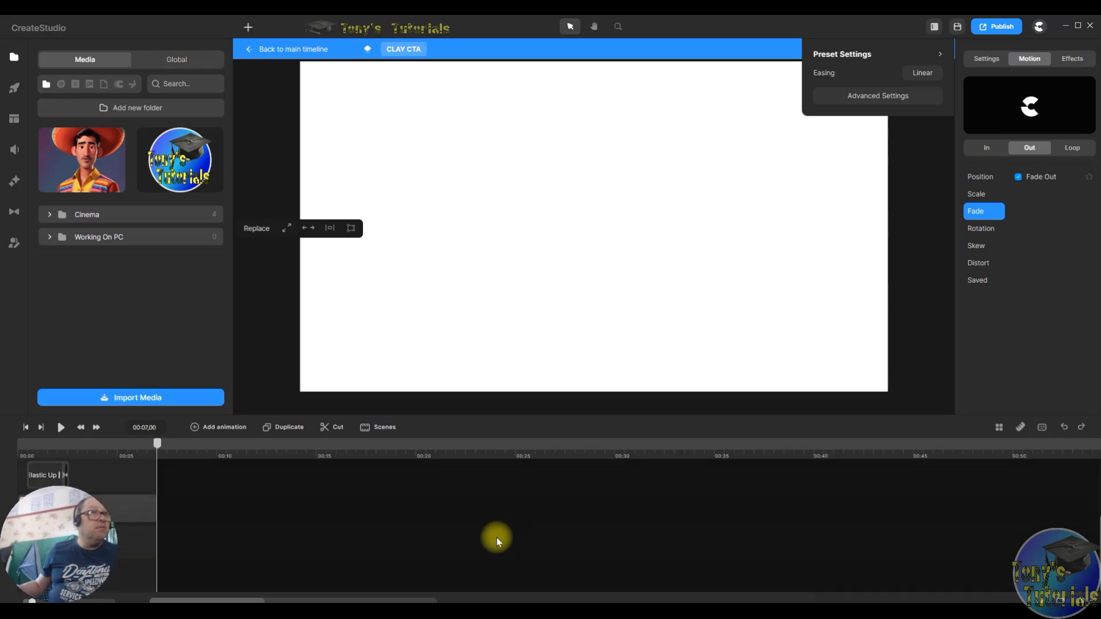
pyautogui.scroll(-1, 496, 538)
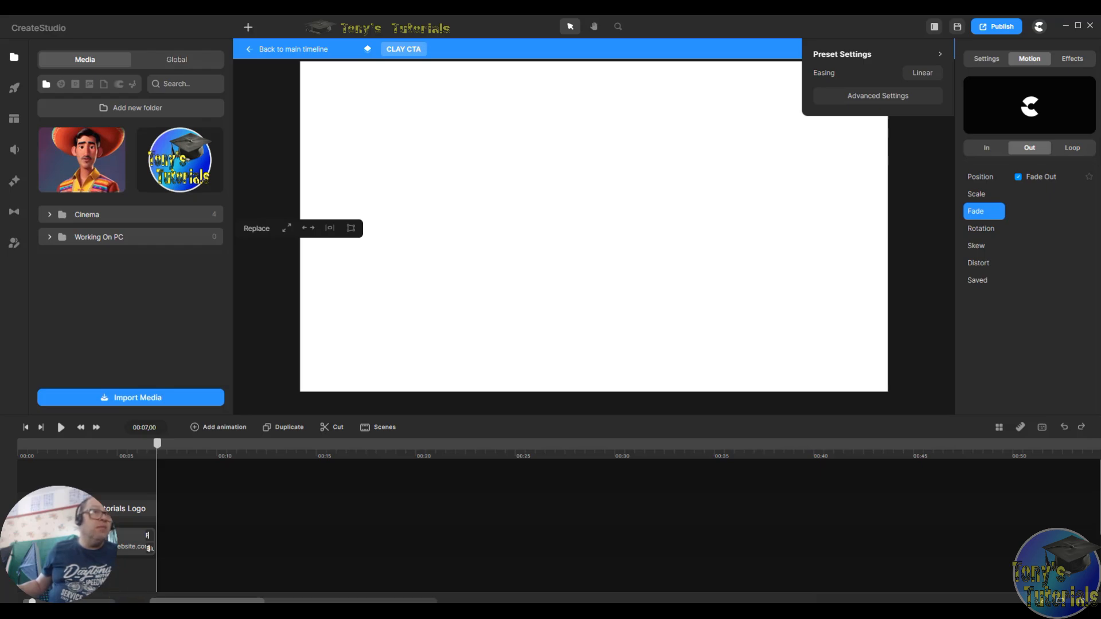
pyautogui.click(267, 505)
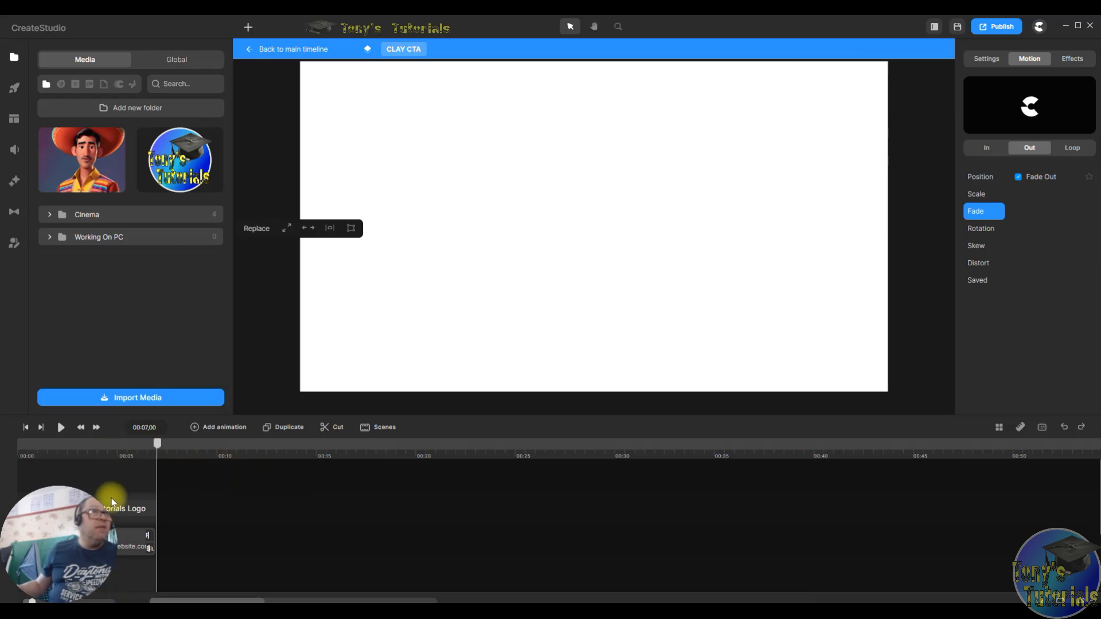
pyautogui.scroll(1, 129, 474)
pyautogui.scroll(-1, 130, 474)
pyautogui.scroll(1, 130, 474)
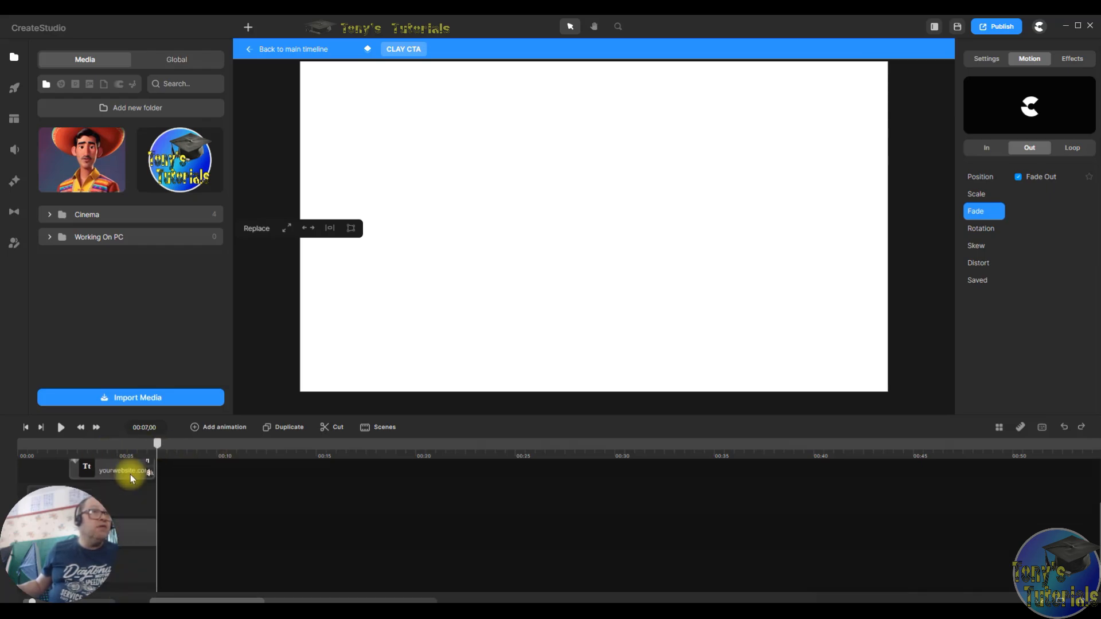
pyautogui.scroll(-1, 130, 474)
pyautogui.scroll(1, 130, 474)
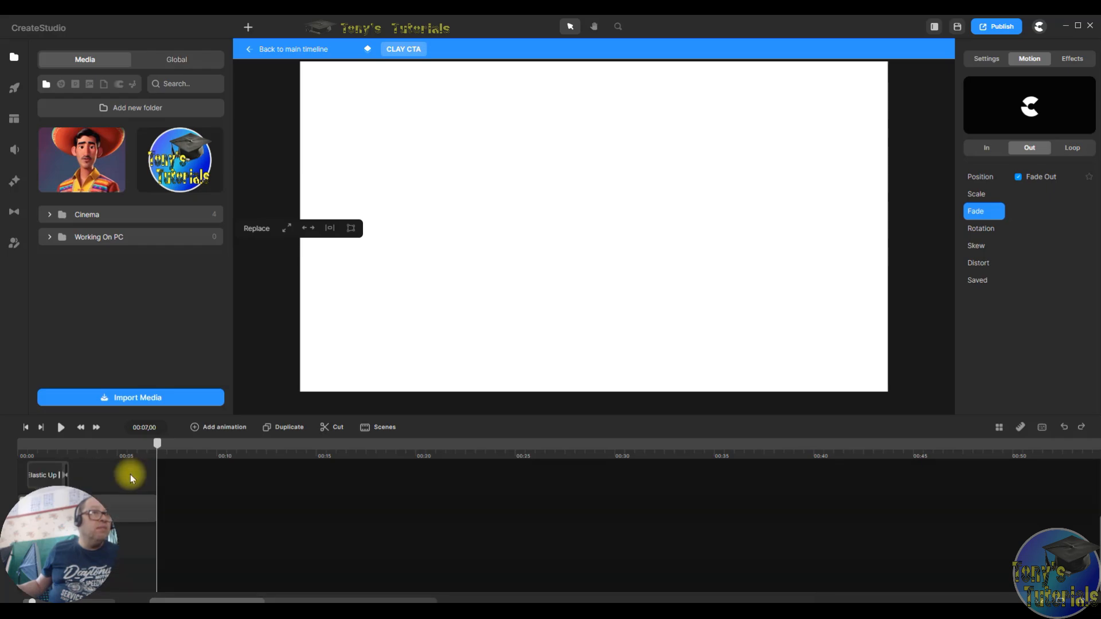
pyautogui.scroll(-1, 130, 474)
pyautogui.scroll(1, 130, 474)
pyautogui.scroll(-1, 130, 474)
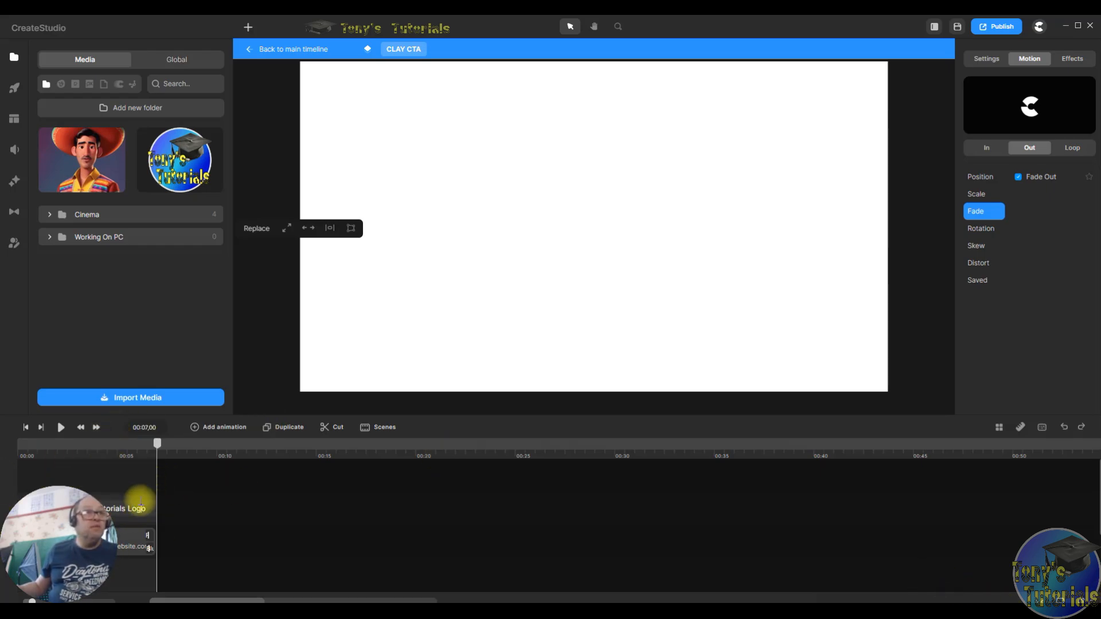
# - Reapply the logo's Fade Out, shorten it to start at 00:06,09, and play the group from its start
pyautogui.click(1026, 178)
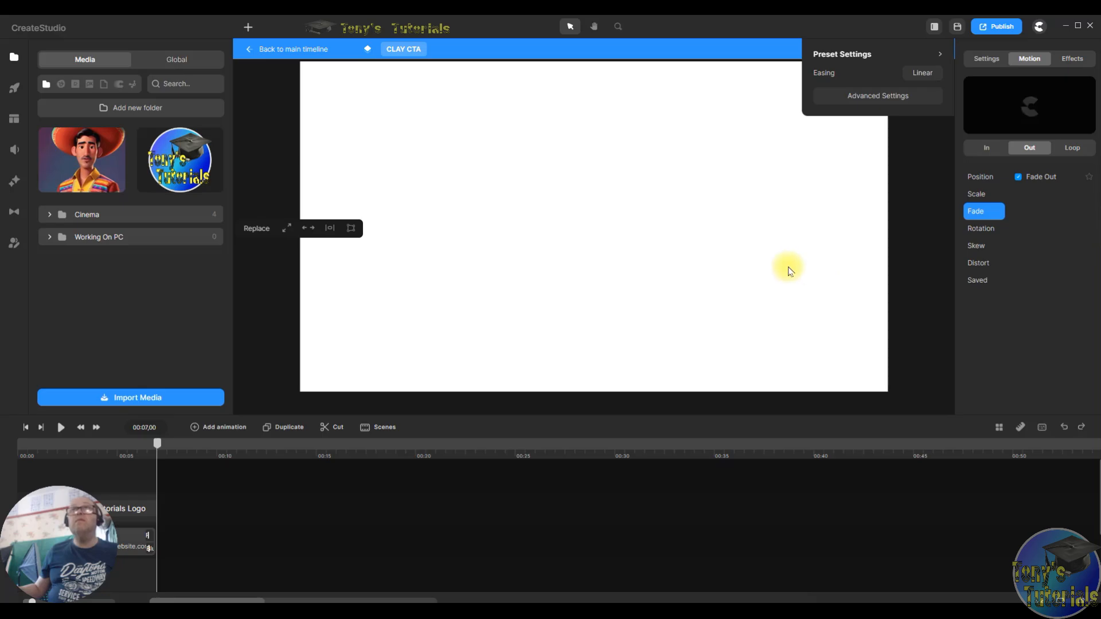
pyautogui.click(914, 166)
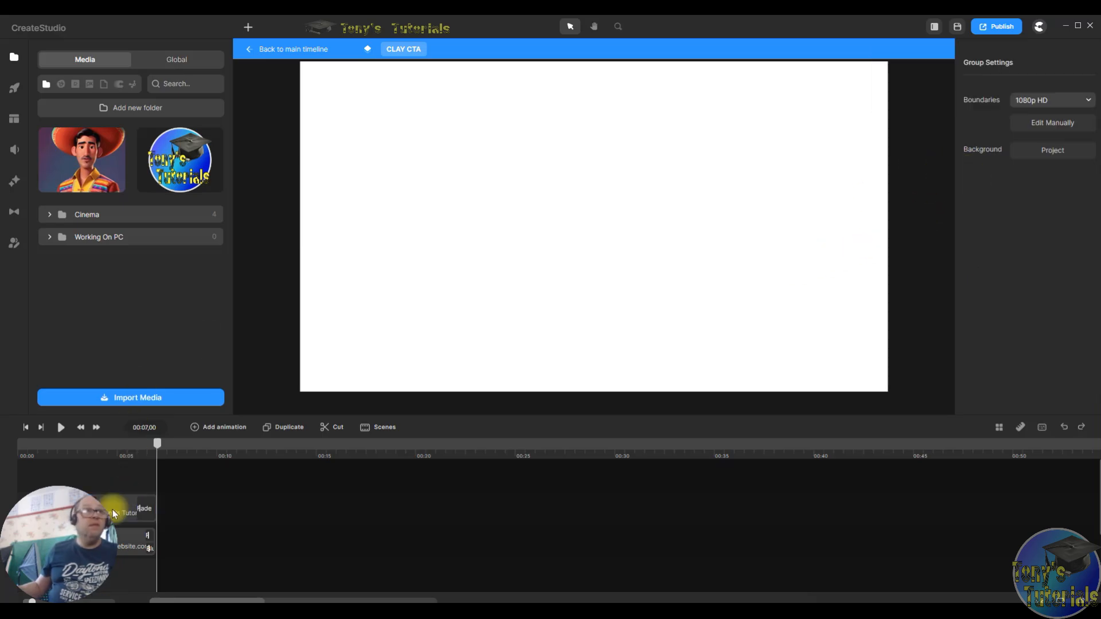
pyautogui.click(142, 511)
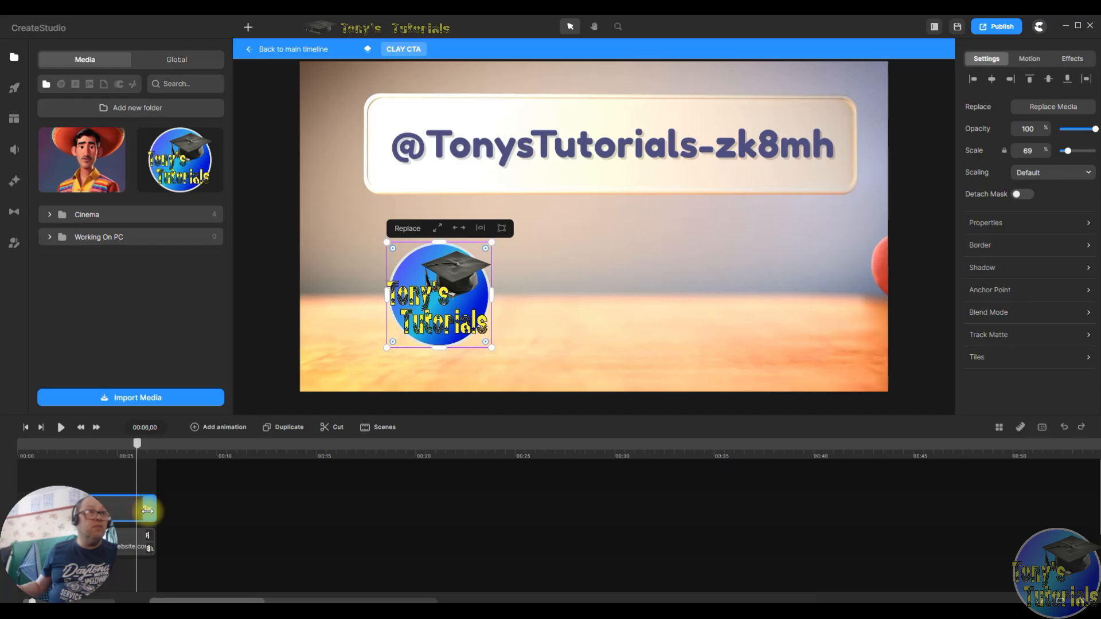
pyautogui.click(148, 511)
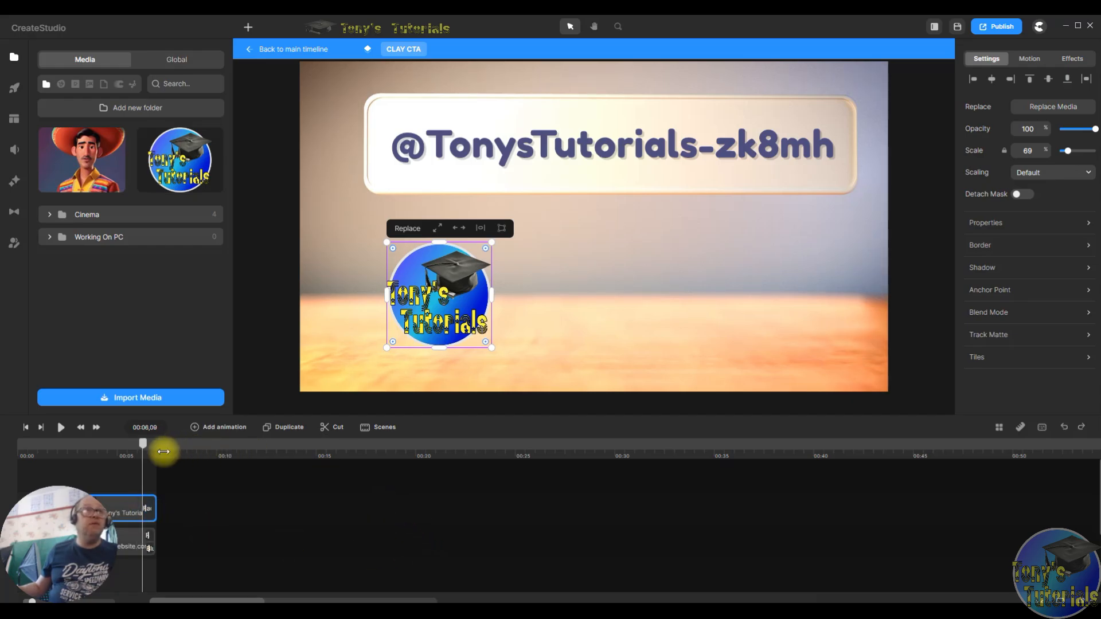
pyautogui.moveTo(145, 446); pyautogui.dragTo(4, 437)
pyautogui.click(67, 428)
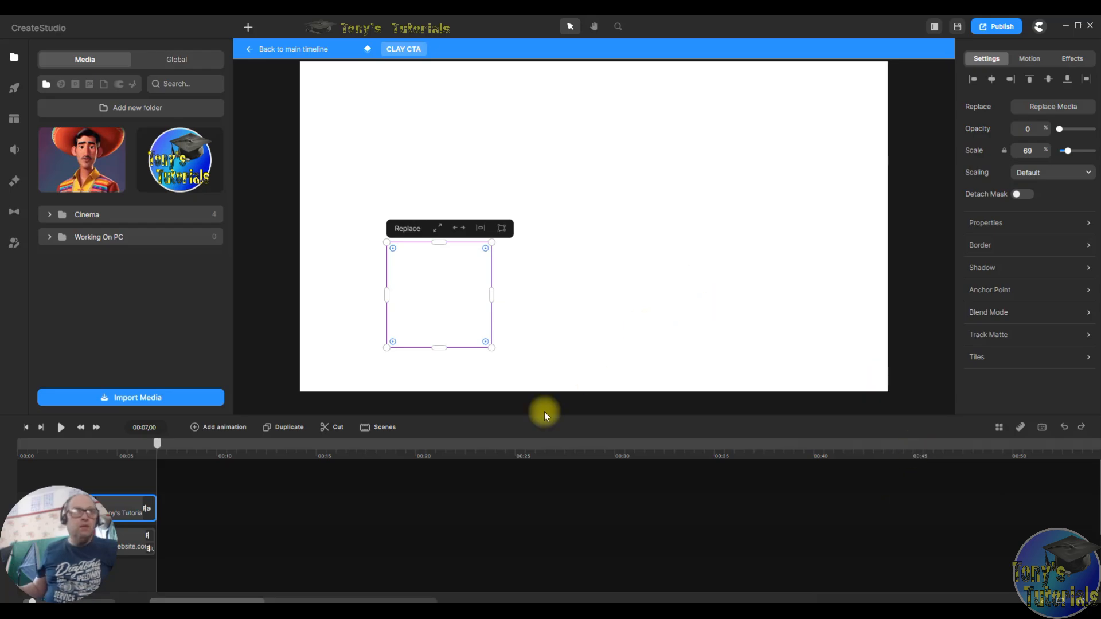
# - Return to the main timeline and play the whole project from the beginning
pyautogui.click(280, 51)
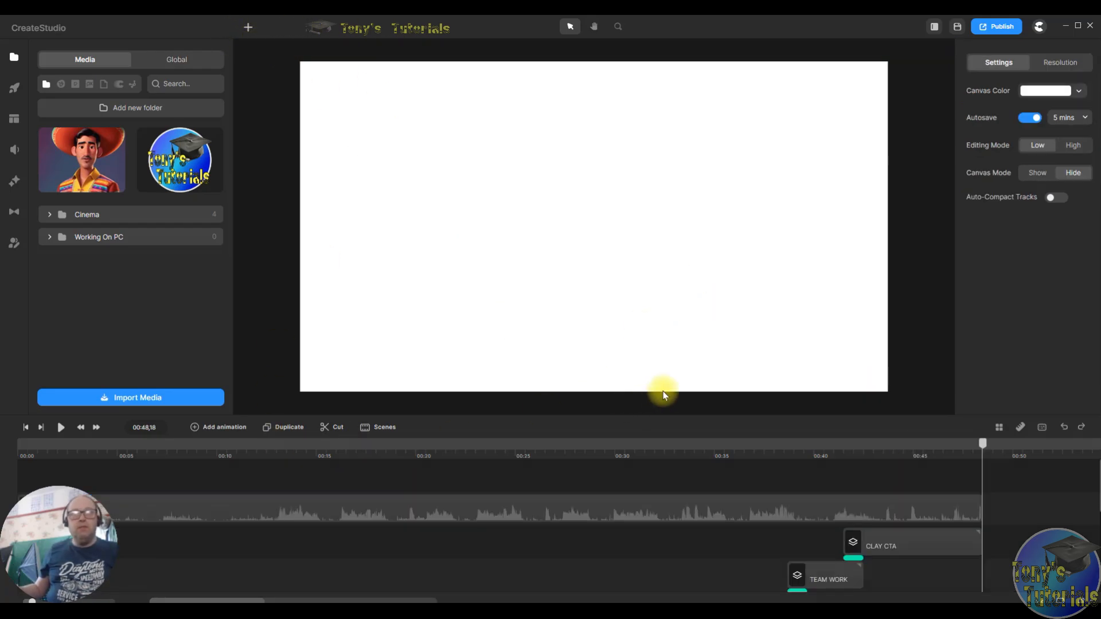
pyautogui.click(31, 427)
pyautogui.click(61, 429)
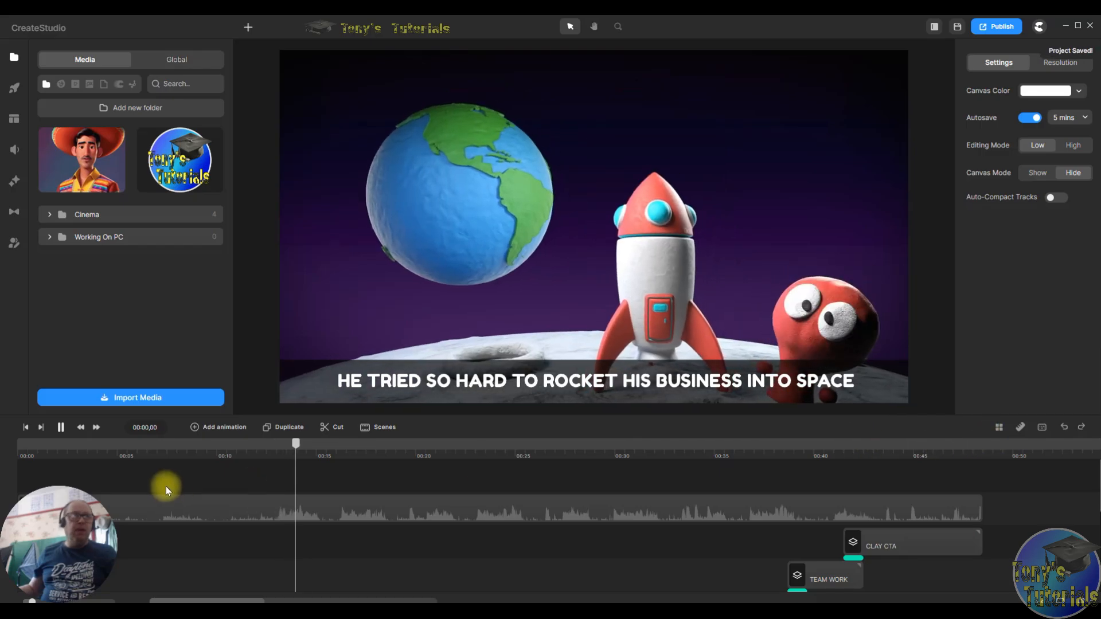
pyautogui.click(61, 427)
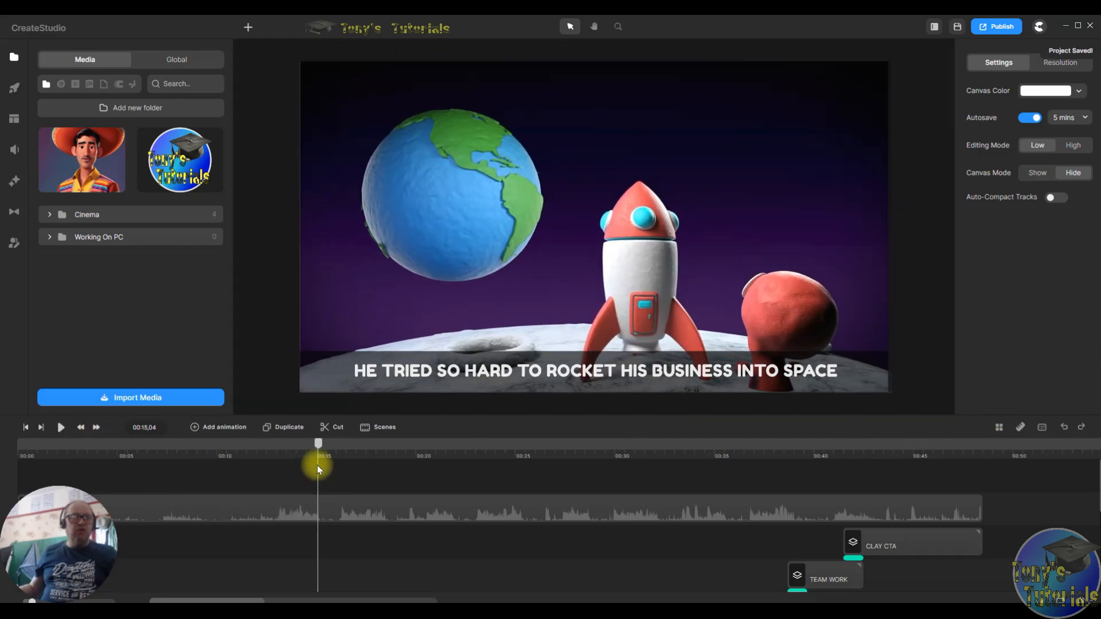
# - At 00:03,04, shift the opening cinema scene group to fill the canvas exactly, and play the project from the start
pyautogui.moveTo(317, 456); pyautogui.dragTo(79, 455)
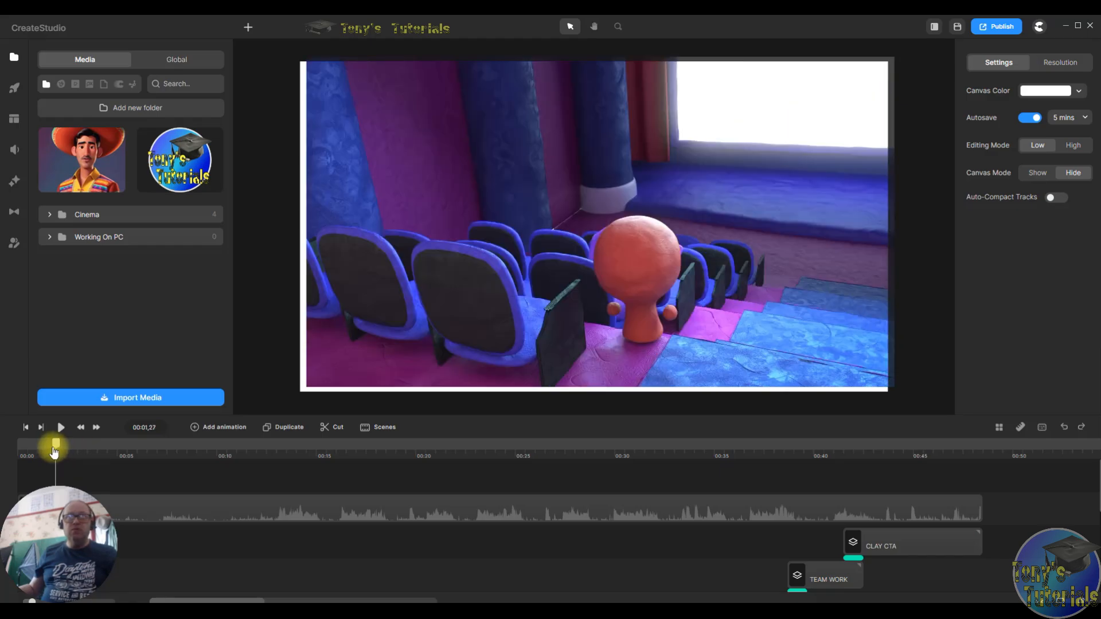
pyautogui.moveTo(54, 452); pyautogui.dragTo(87, 457)
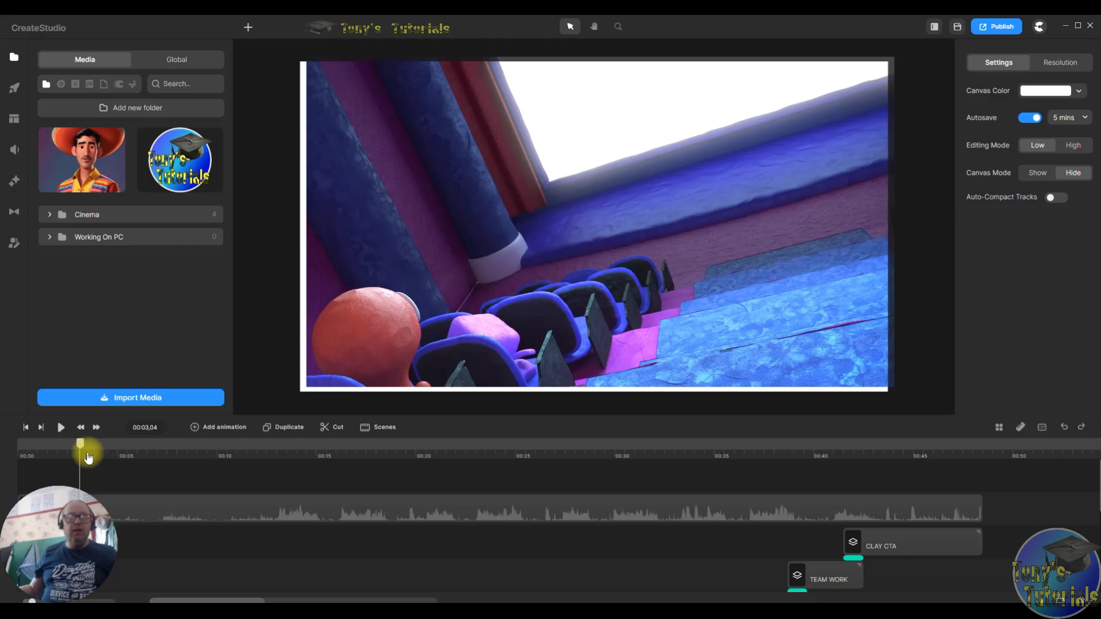
pyautogui.scroll(-5, 422, 490)
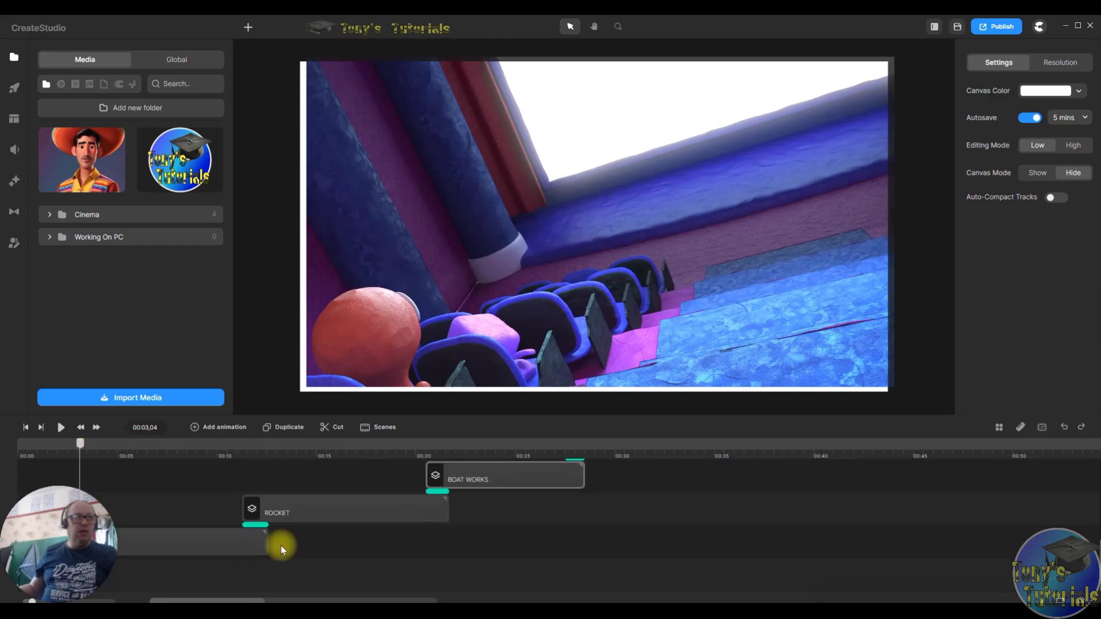
pyautogui.click(167, 547)
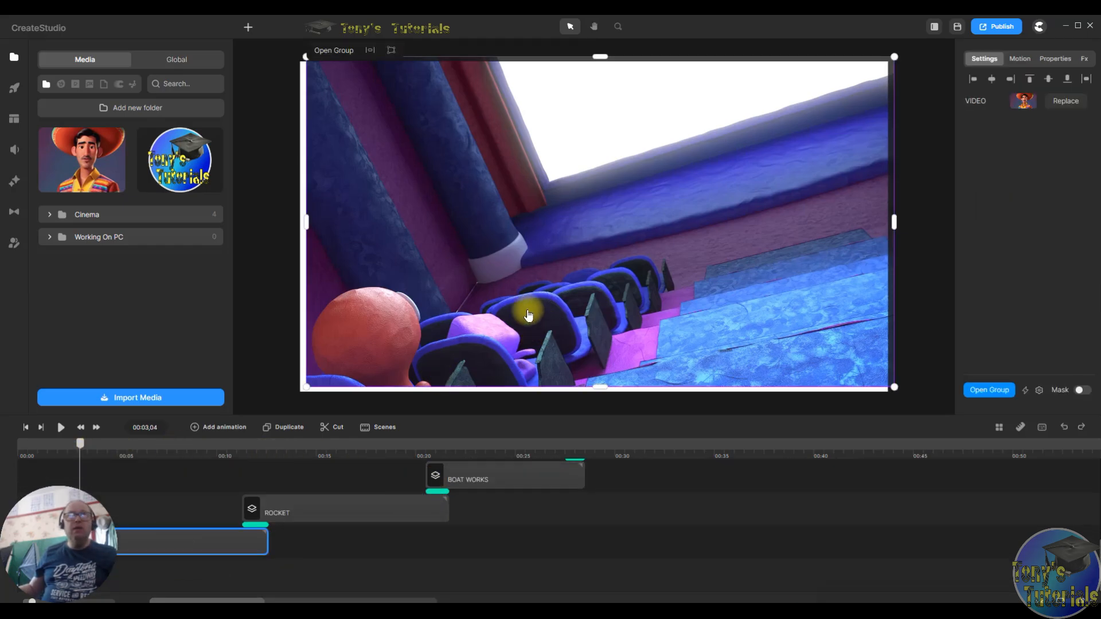
pyautogui.moveTo(568, 297); pyautogui.dragTo(559, 297)
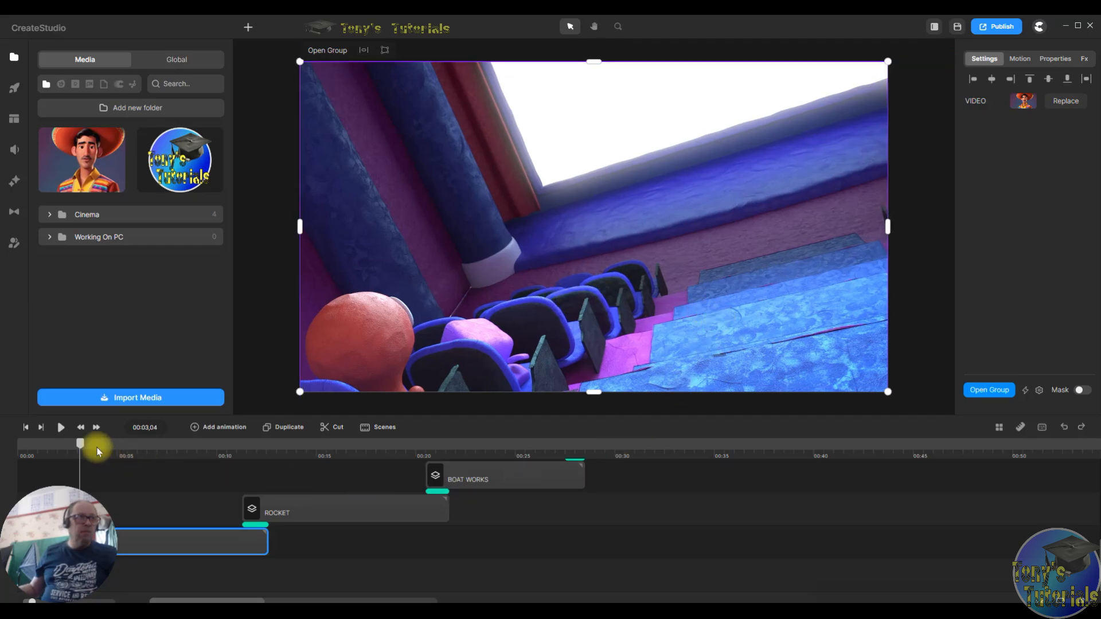
pyautogui.moveTo(68, 447); pyautogui.dragTo(2, 441)
pyautogui.click(61, 428)
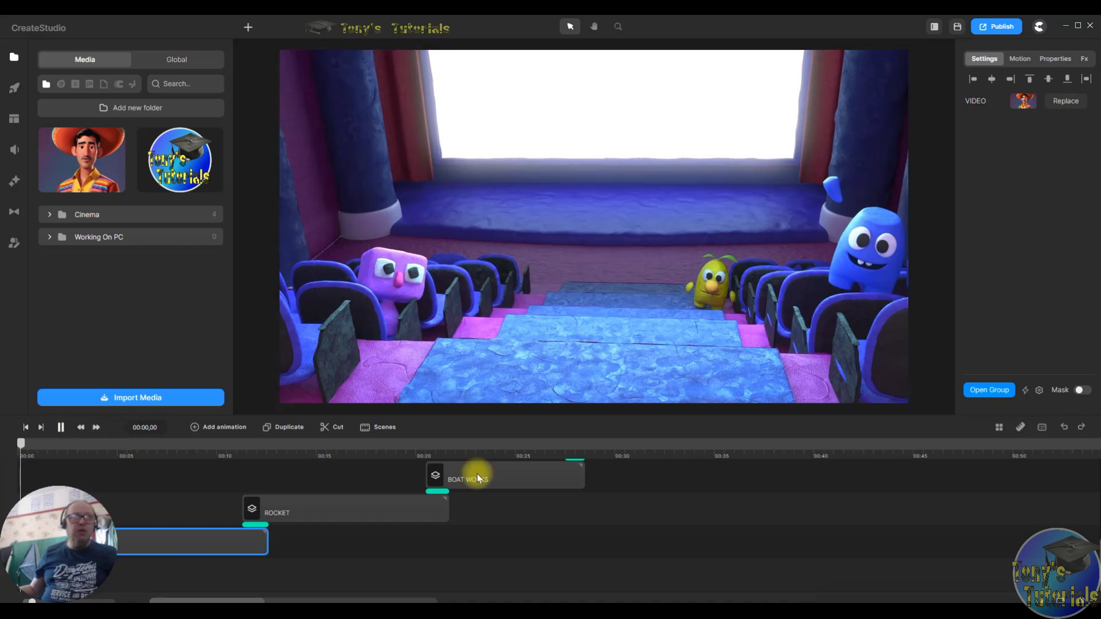